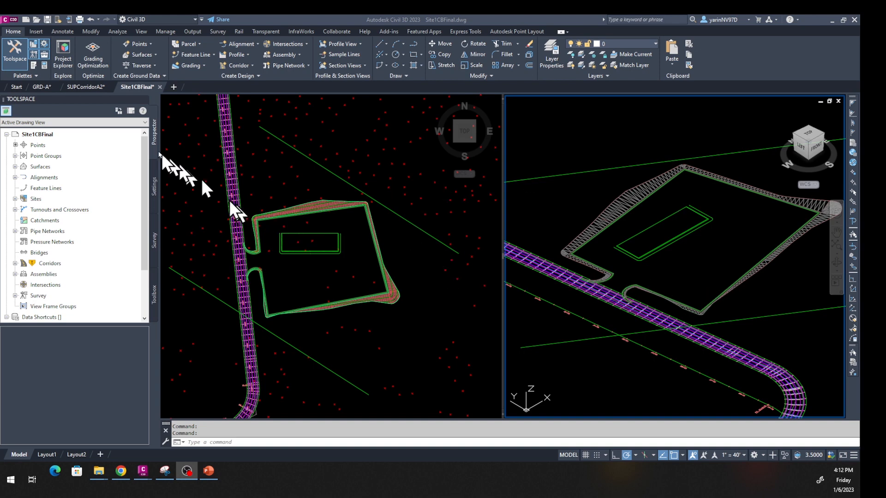
Switch to the GRD-A drawing and zoom in on the baseball field outline south of the rectangular sports field
click(76, 87)
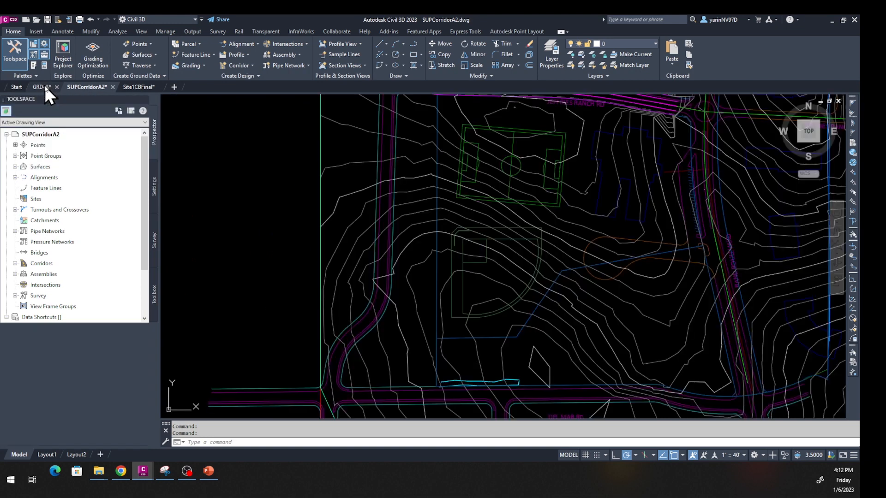
click(41, 87)
scroll(470, 236, down, 5)
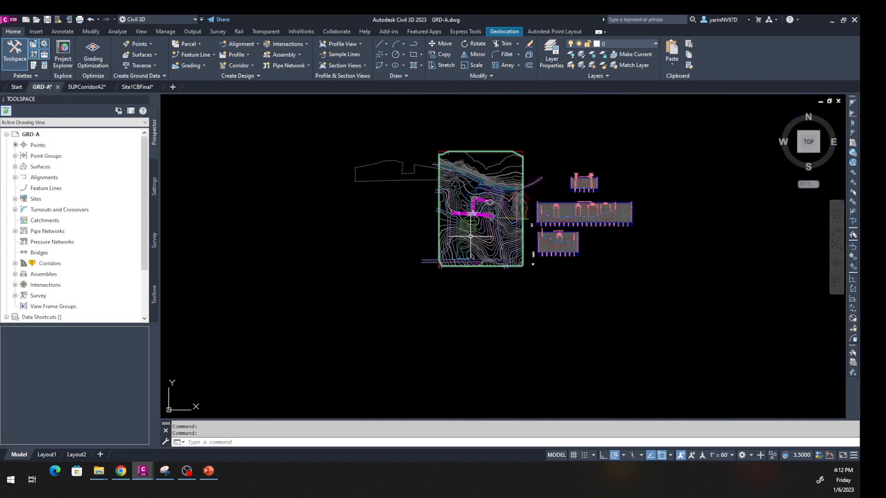
middle_drag(471, 236, 440, 258)
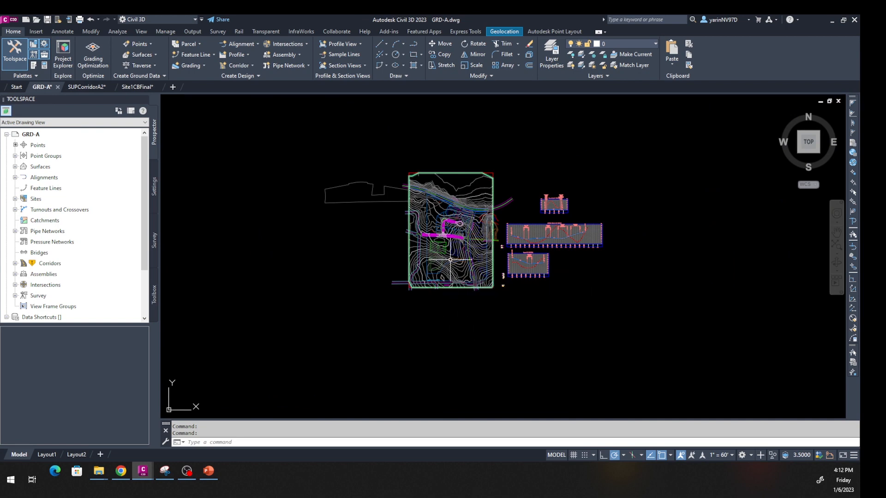
scroll(450, 258, up, 6)
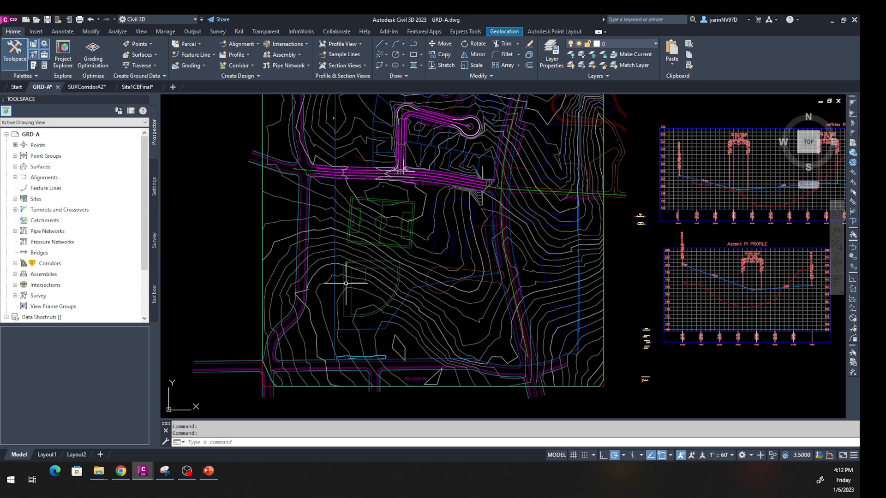
scroll(354, 281, up, 4)
middle_drag(376, 289, 434, 243)
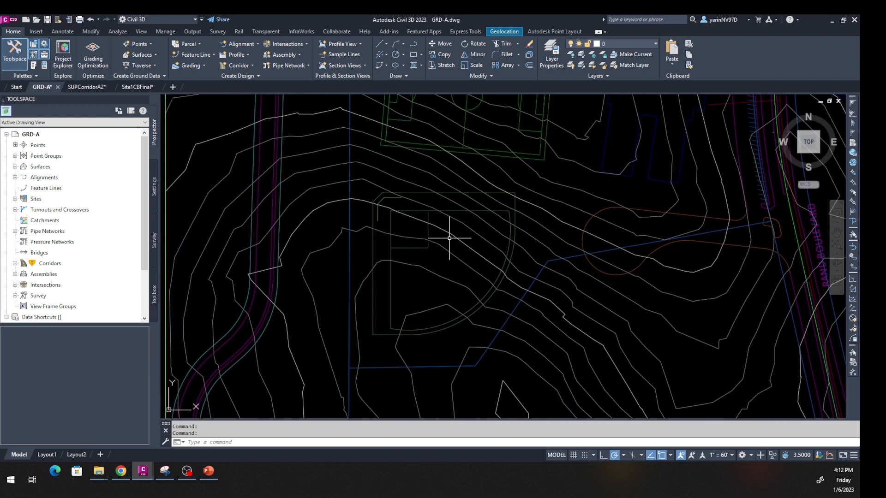
scroll(449, 238, up, 2)
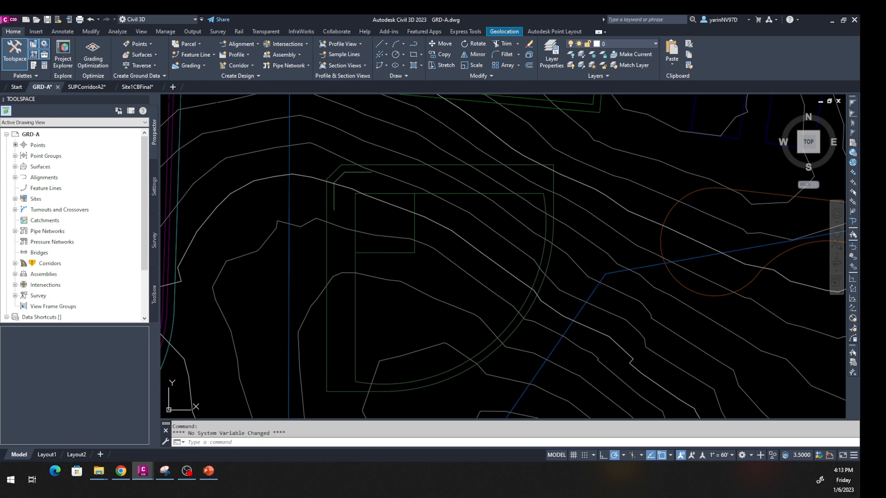
Start drawing a new feature line in the School-Site-A site, with naming enabled and the name Basball
key(alt+Tab)
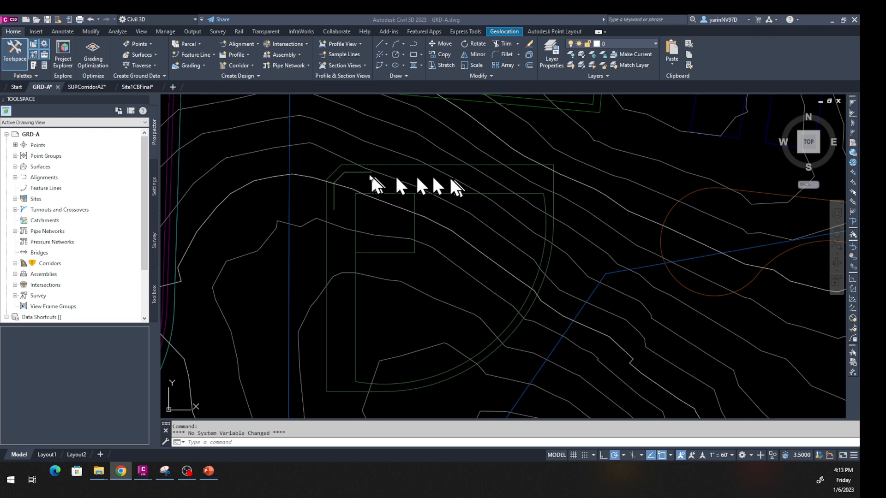
click(11, 34)
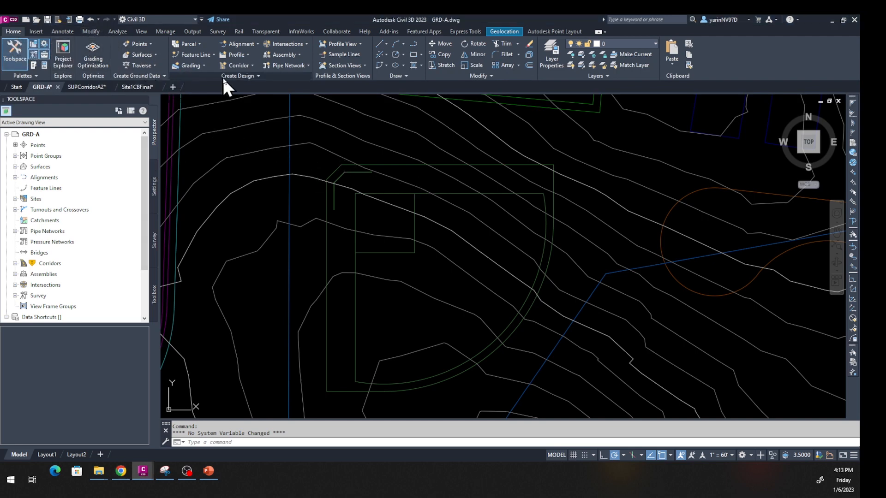
click(206, 54)
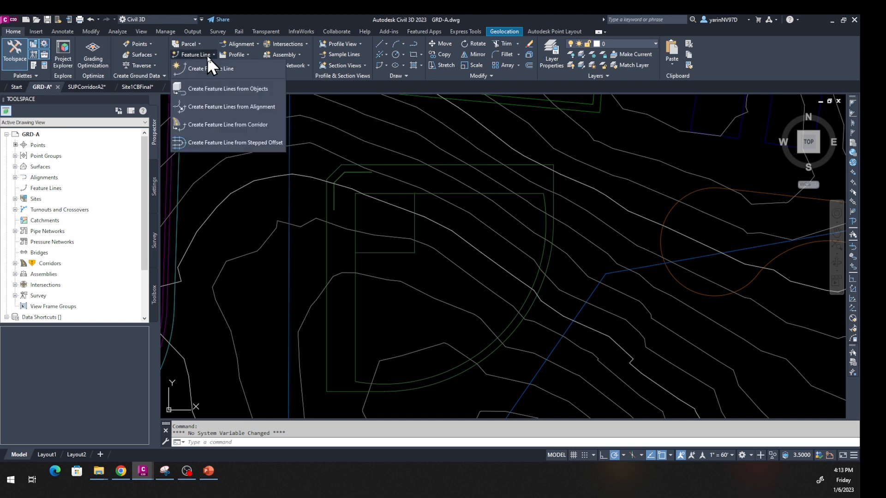
click(206, 70)
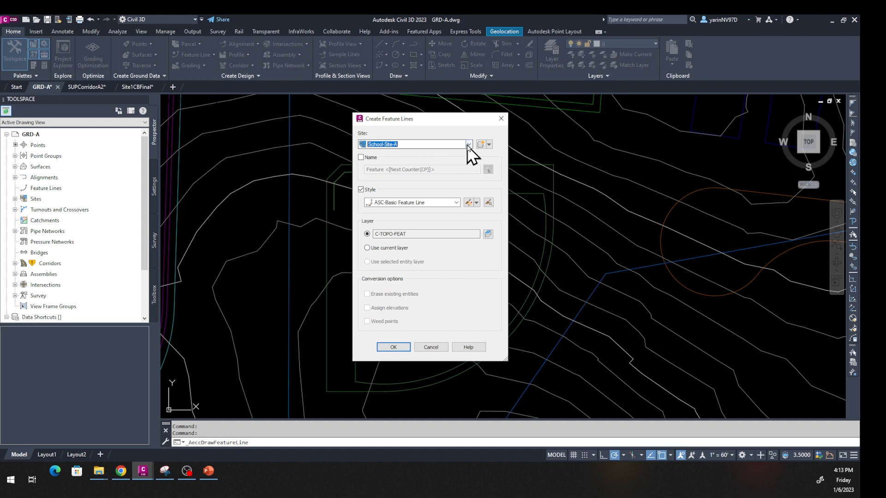
click(469, 145)
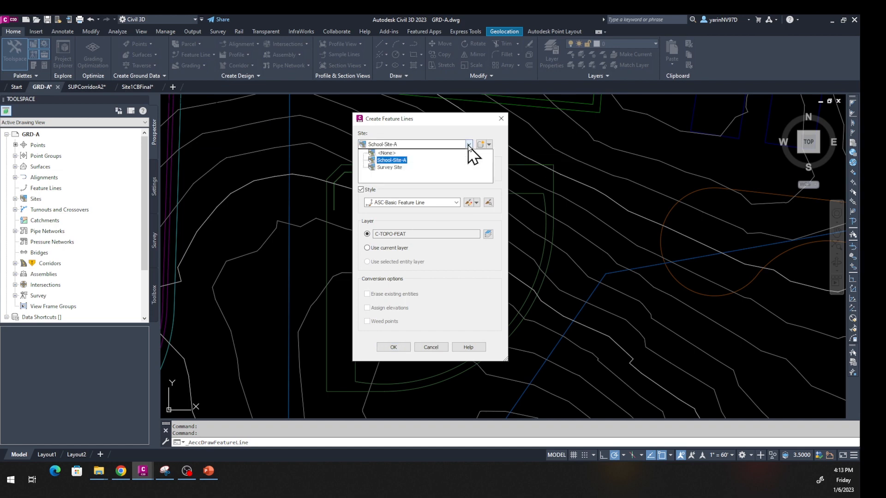
click(468, 146)
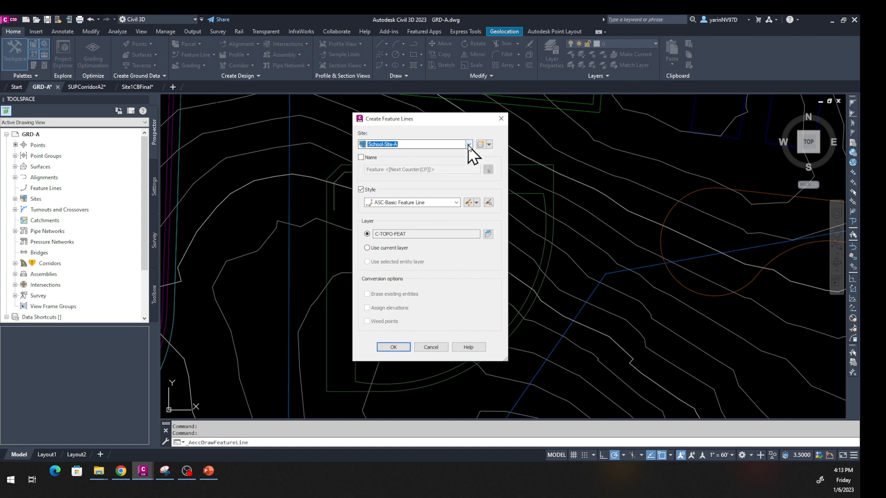
click(361, 158)
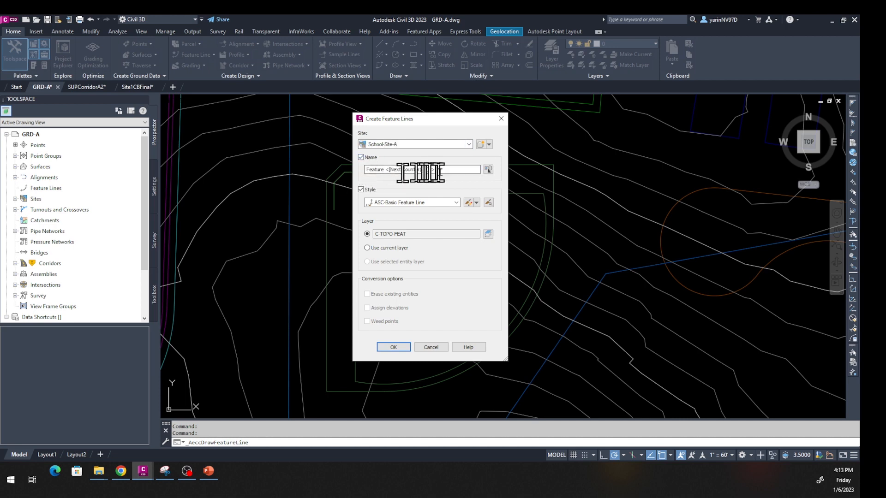
drag(449, 169, 336, 177)
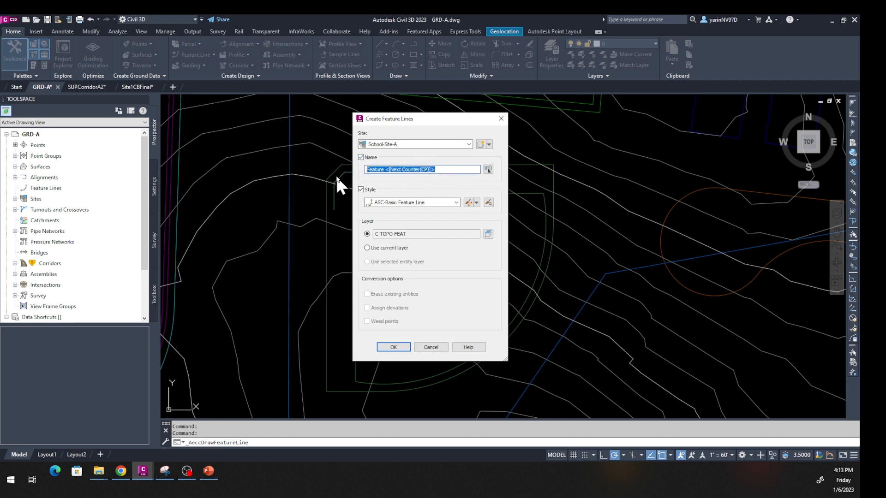
text(Basball)
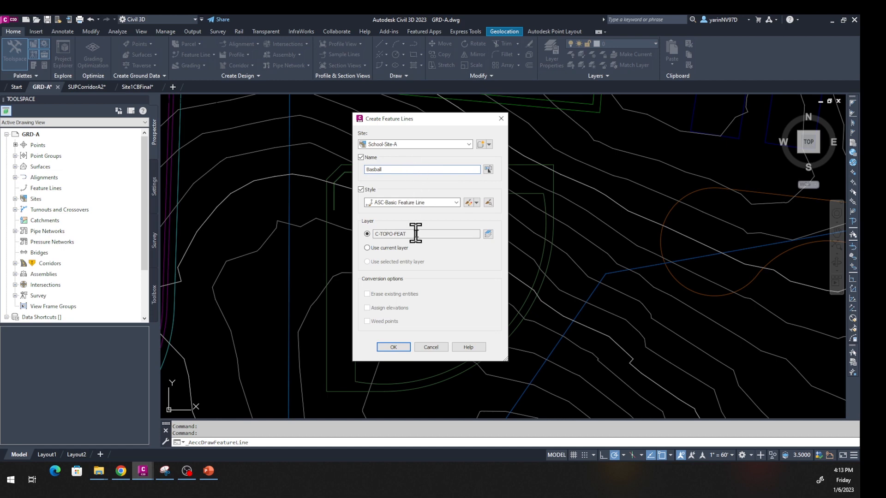
click(393, 348)
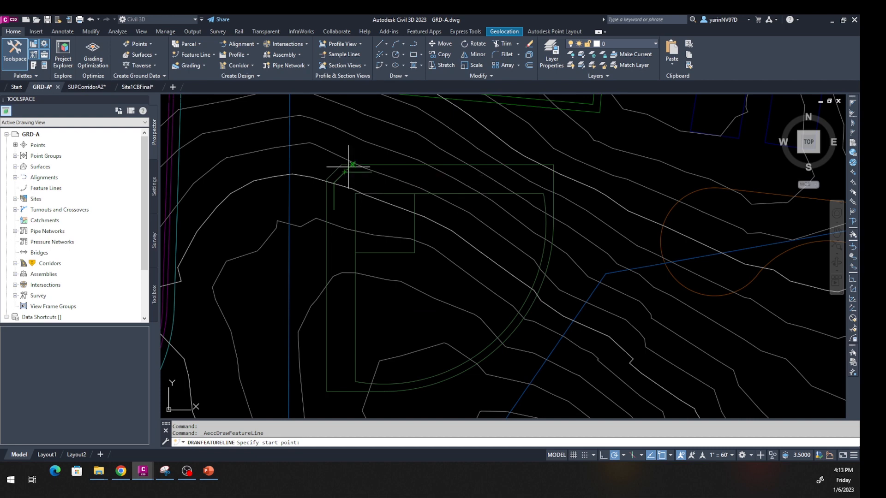
Start the feature line at the upper end of the field's northwest chamfer, 0.50' relative to the IDG surface
scroll(365, 172, up, 2)
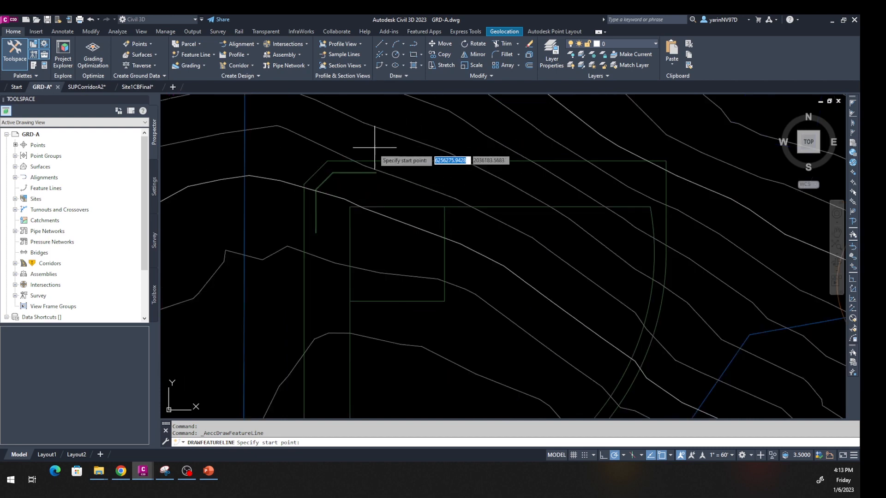
click(328, 161)
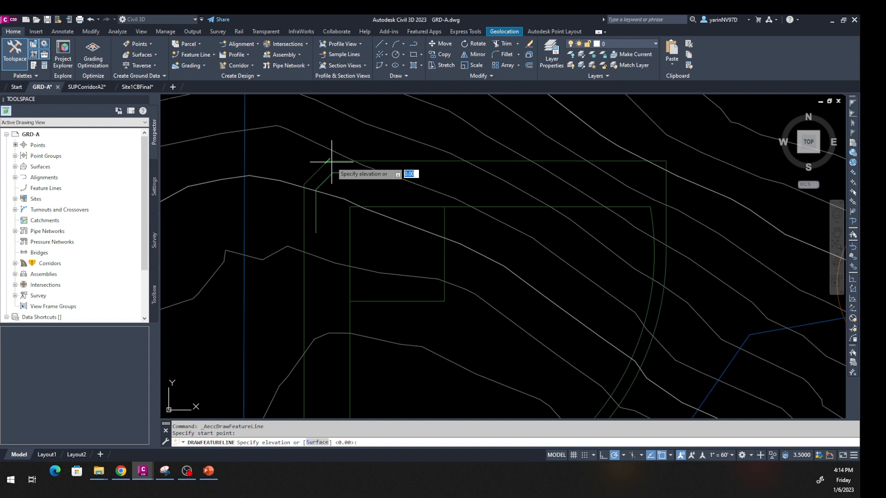
text(s)
key(Return)
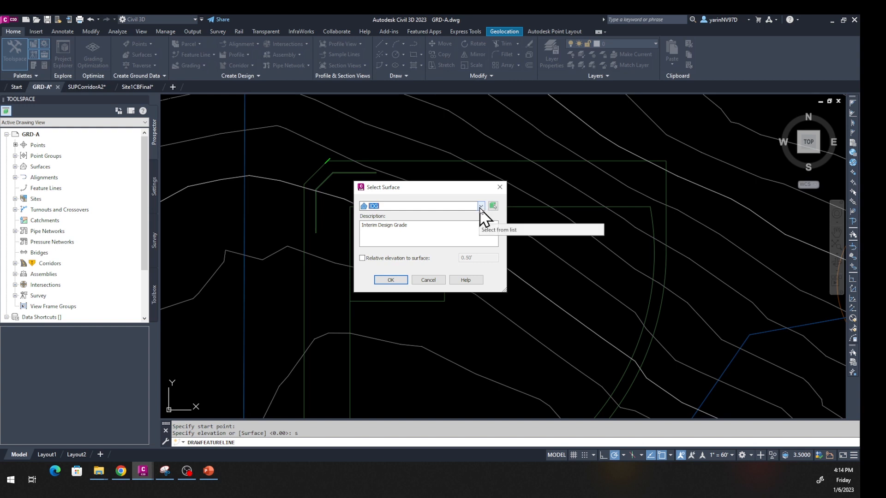
click(480, 206)
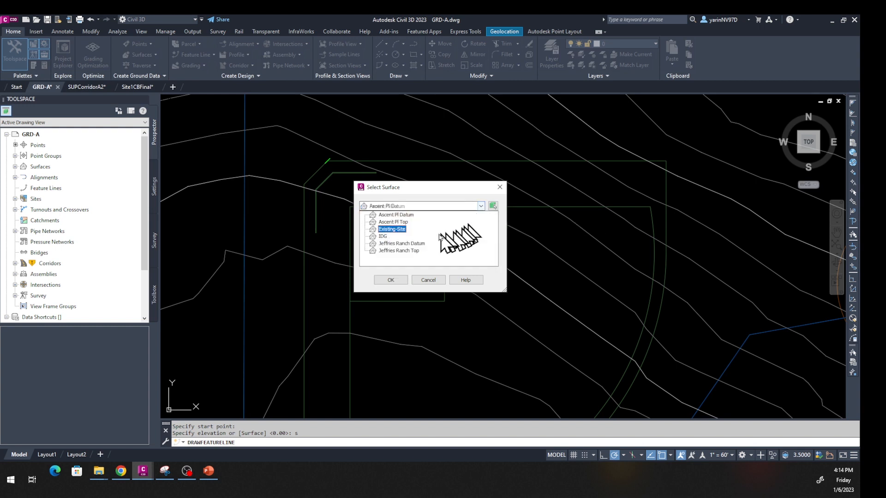
click(386, 237)
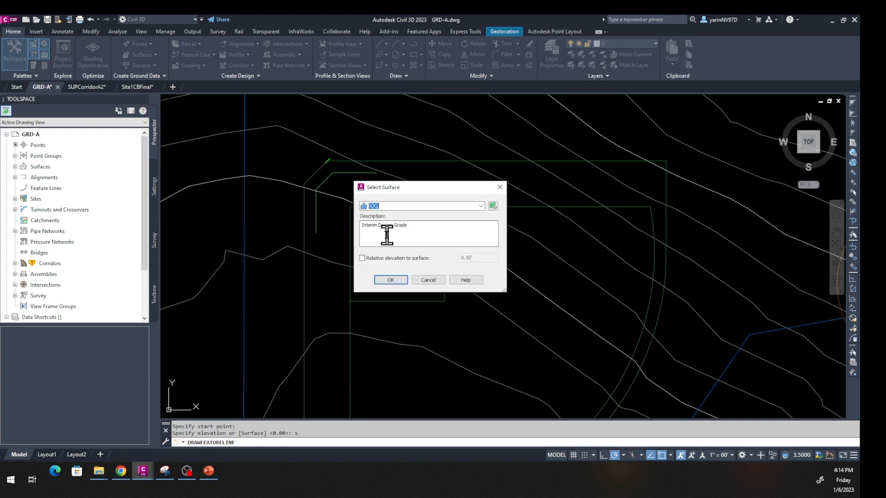
click(362, 258)
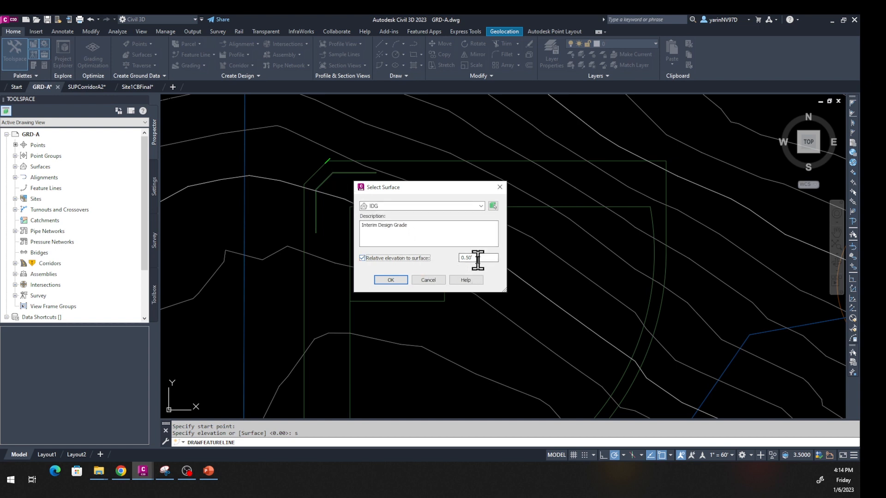
click(398, 280)
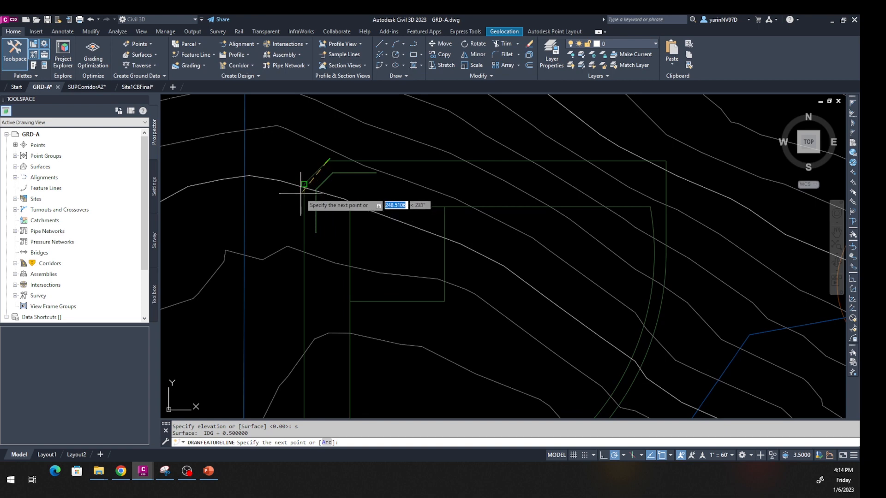
Add the next vertex at the lower end of the northwest chamfer, using an elevation difference of 0
scroll(304, 184, up, 2)
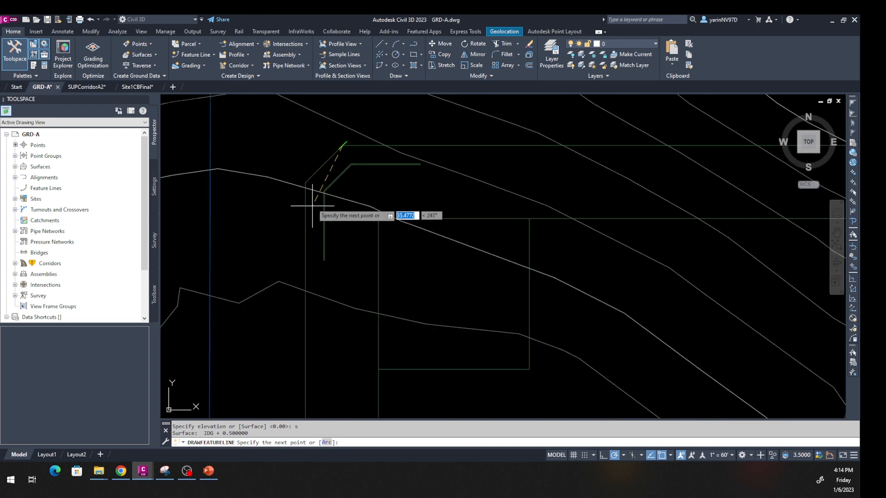
click(305, 182)
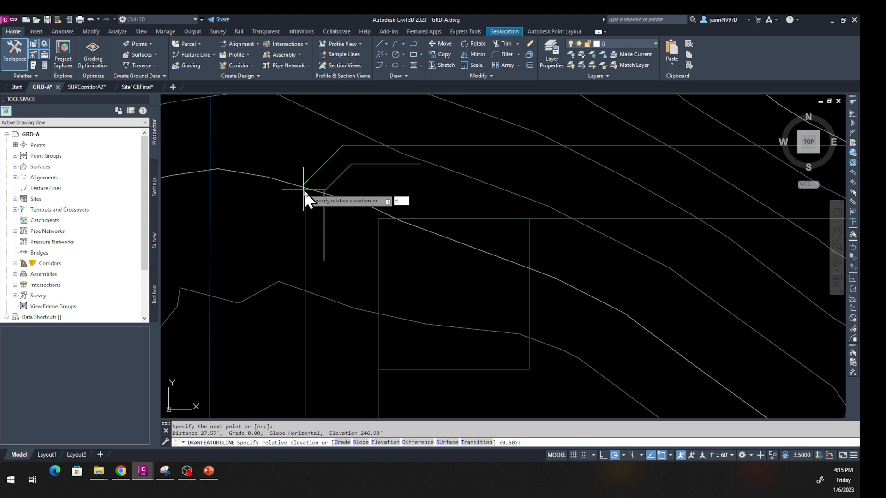
key(Return)
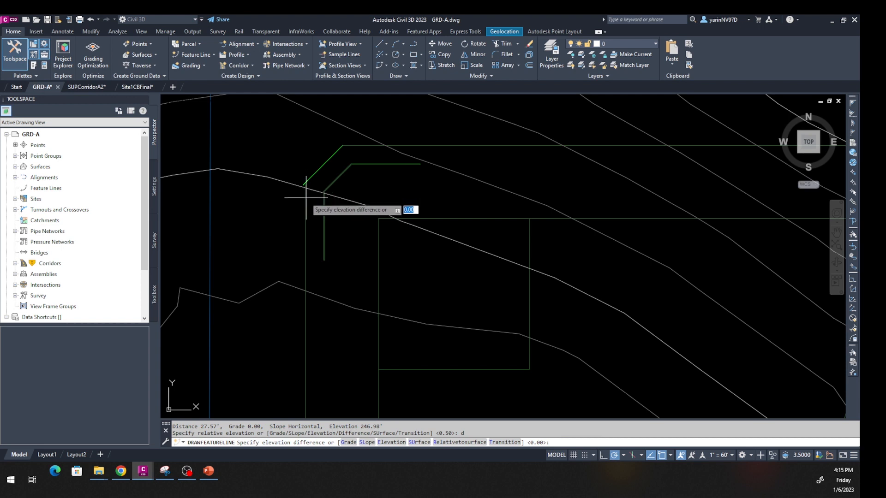
text(0)
key(Return)
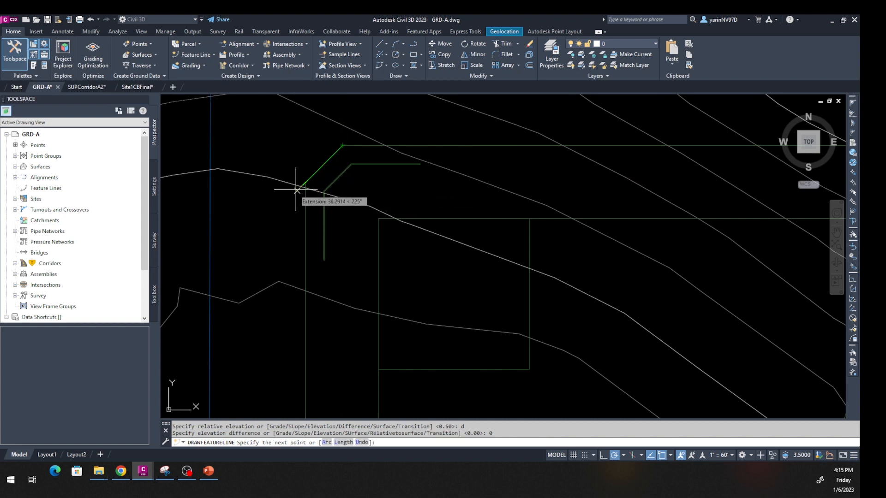
Continue the feature line along the field's west edge to the southwest corner, specifying a grade of 2
scroll(302, 191, down, 4)
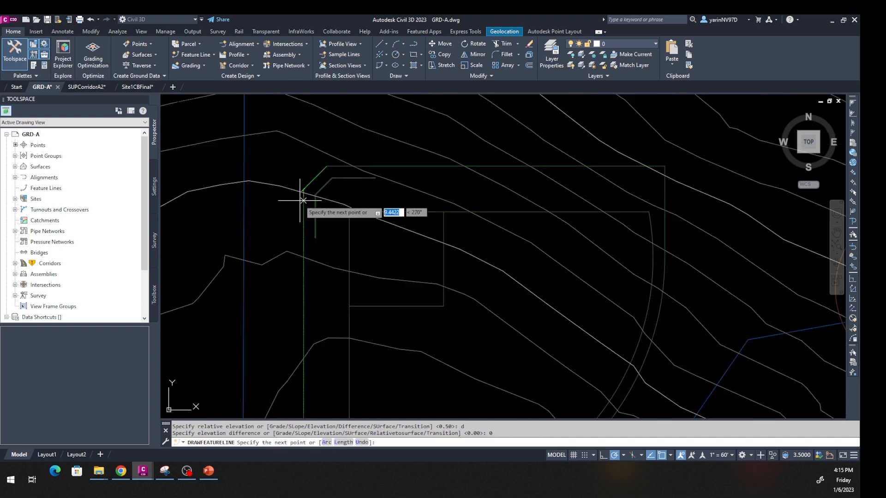
middle_drag(324, 305, 340, 174)
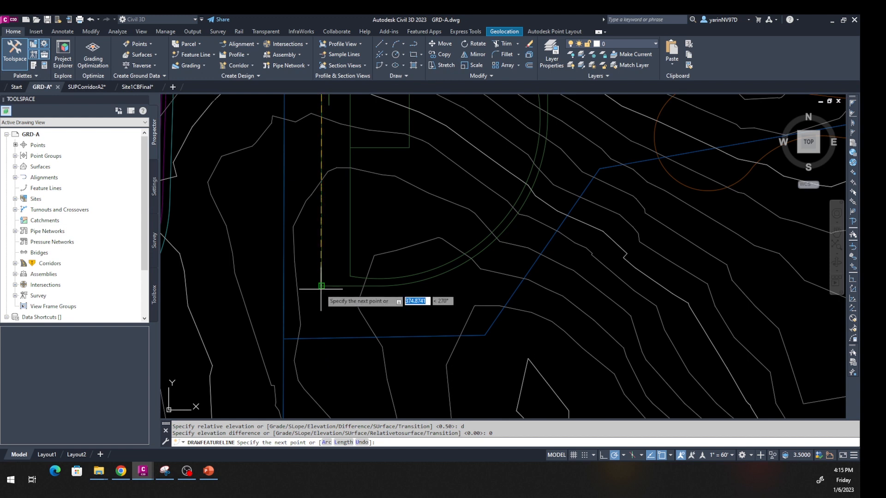
click(321, 285)
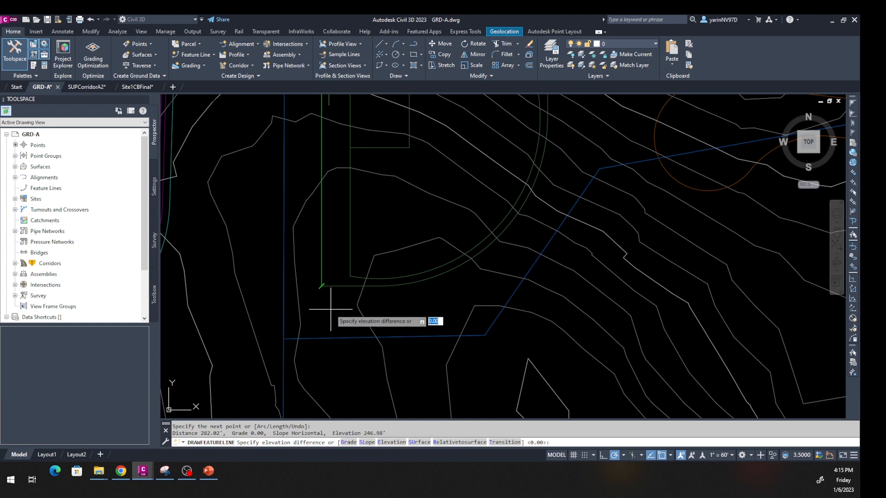
text(g)
key(Return)
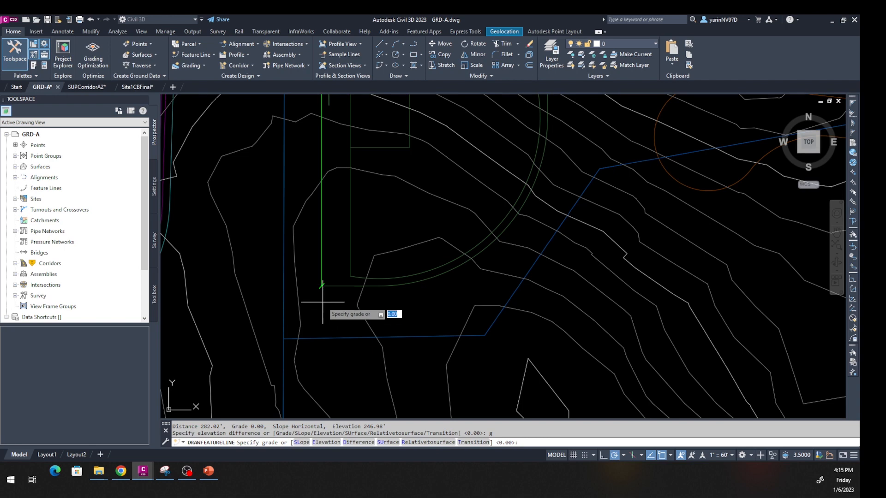
middle_drag(323, 300, 364, 362)
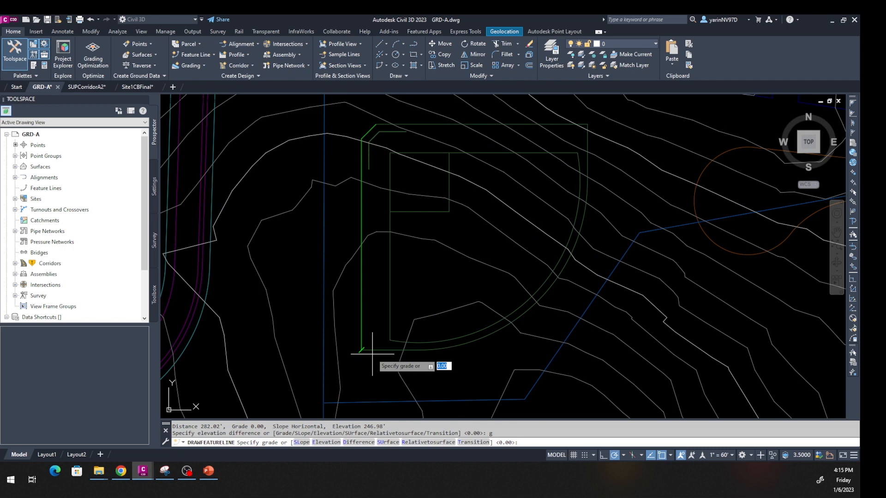
text(2)
key(Return)
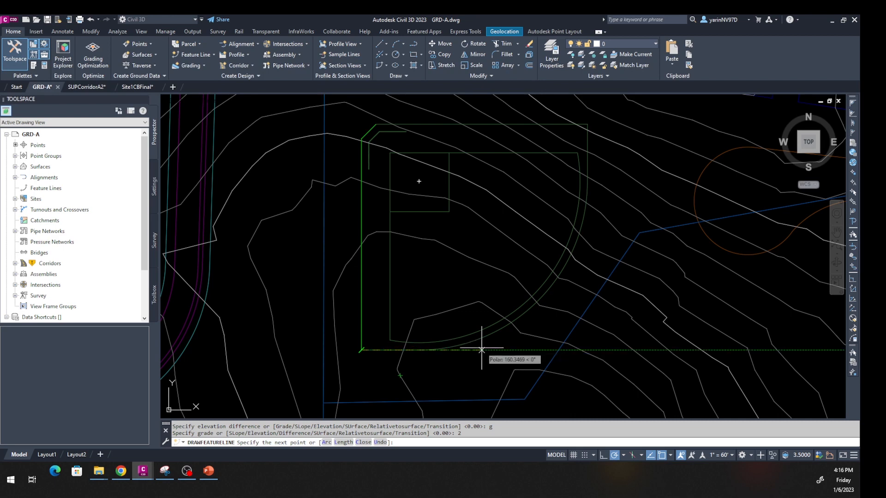
Add a vertex on the south edge where the outfield arc begins, setting its elevation with the Transition option
click(422, 352)
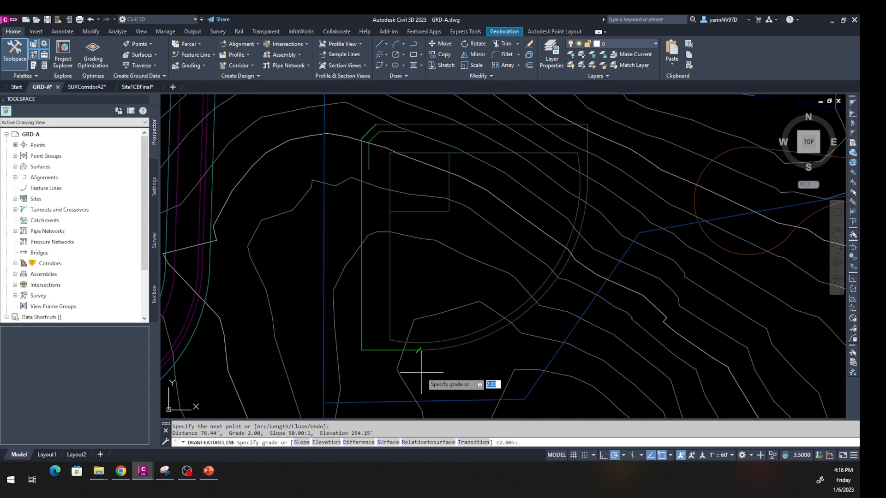
text(t)
key(Return)
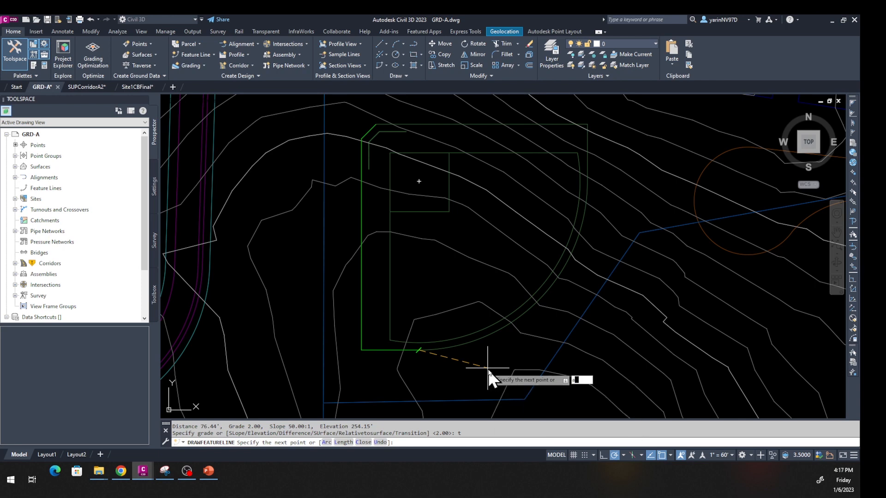
Continue the feature line with an arc along the outfield to its end on the east edge, using the Transition elevation option
text(a)
key(Return)
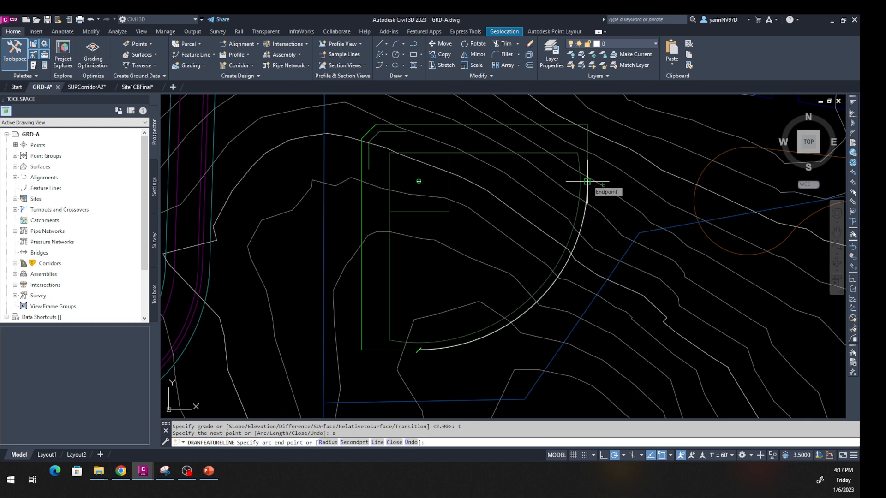
click(587, 181)
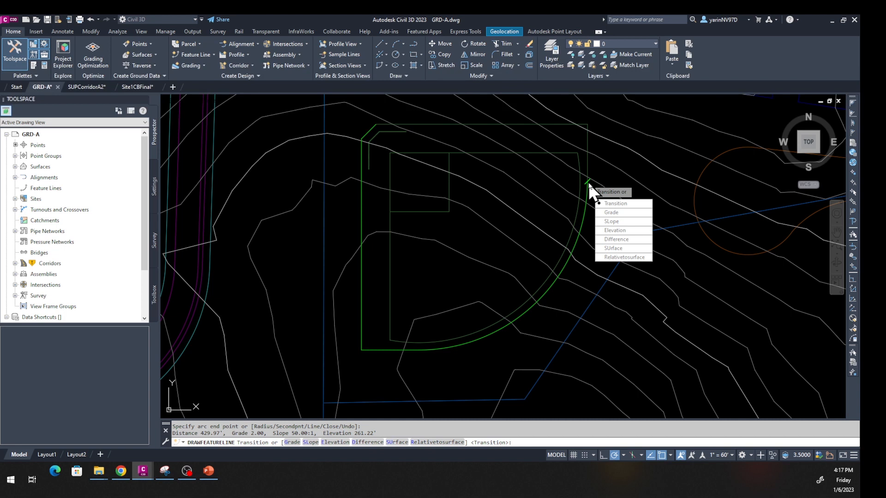
key(Return)
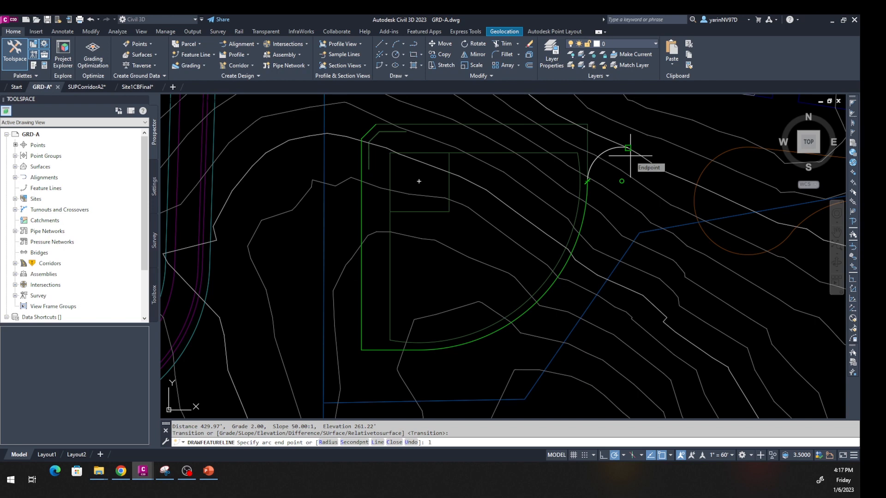
Add a straight segment to the field's northeast corner with a grade of -3, and close the feature line
key(Return)
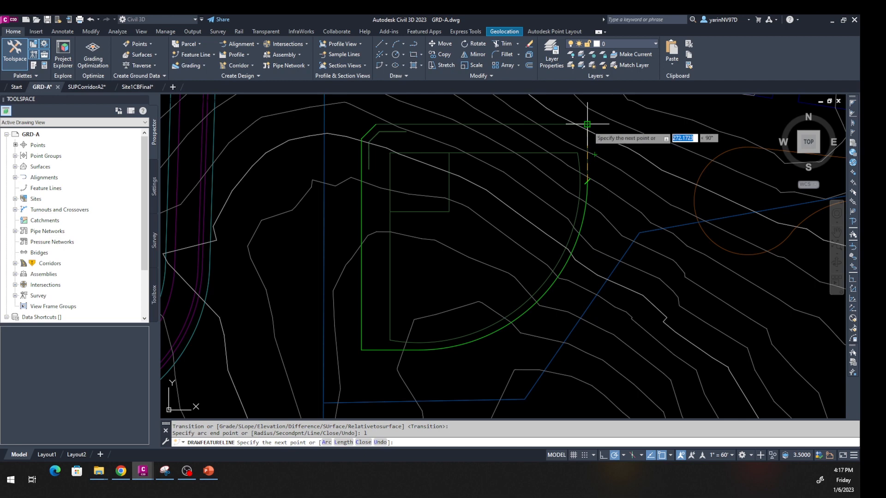
click(586, 124)
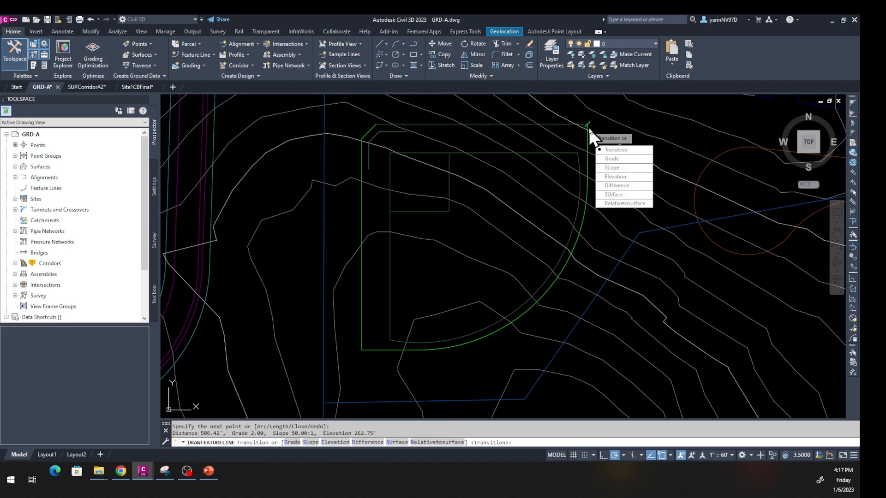
click(612, 159)
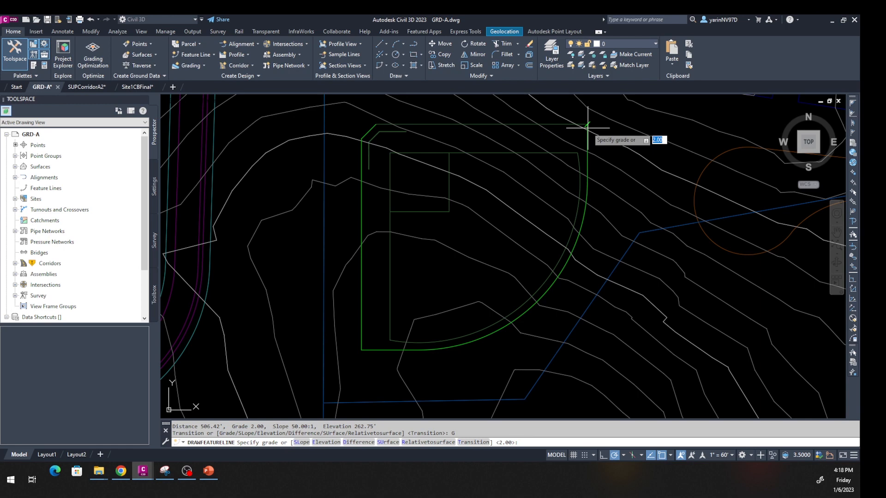
text(-3)
key(Return)
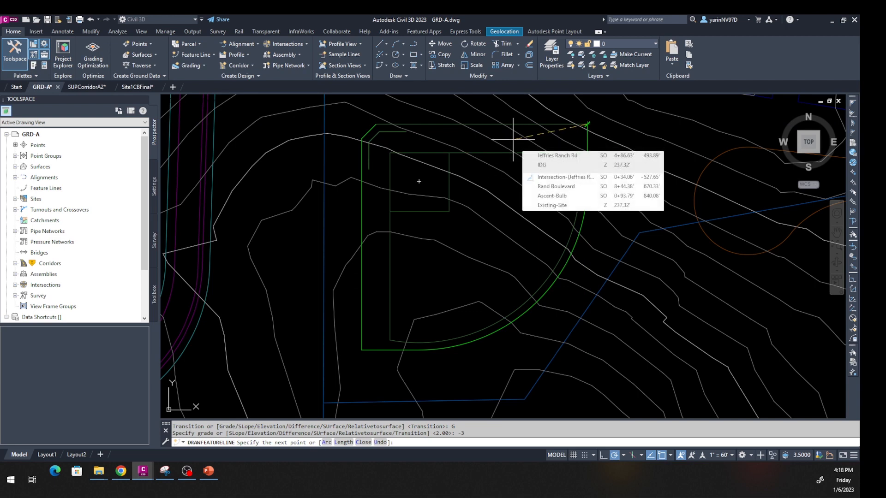
text(c)
key(Return)
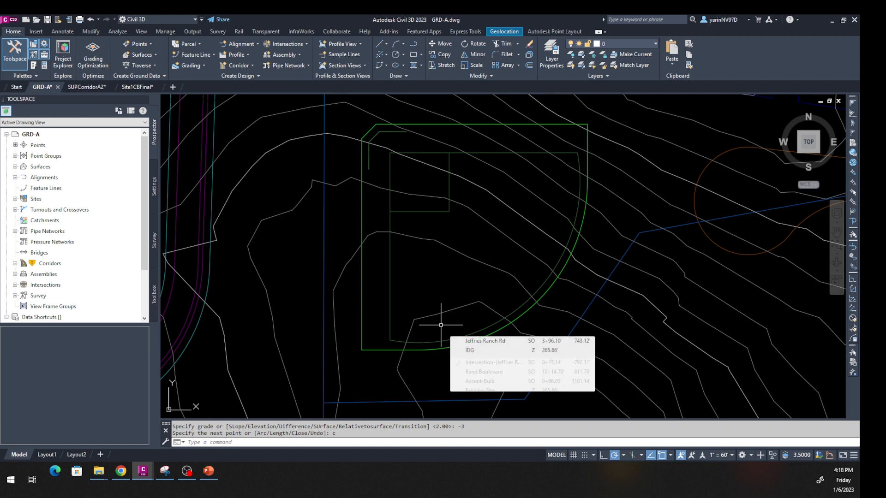
Review the baseball feature line's stations, elevations, grades and elevation sources in the Elevation Editor against the points in the drawing
click(496, 124)
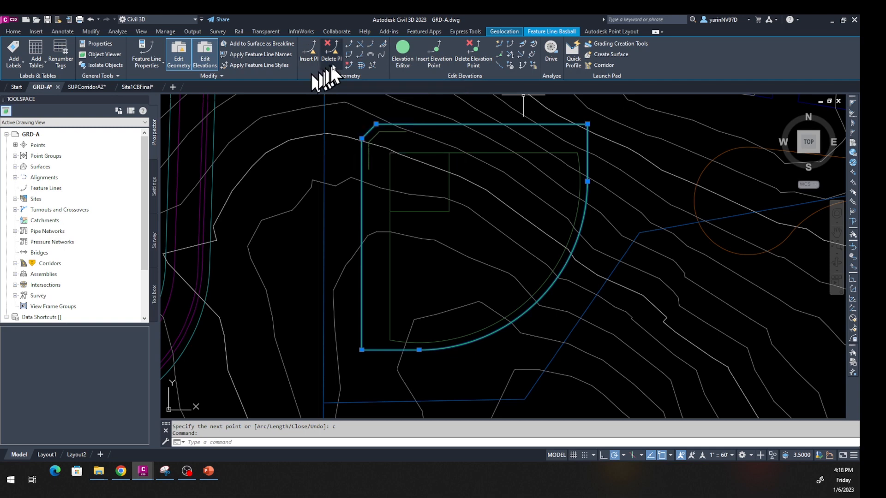
click(400, 51)
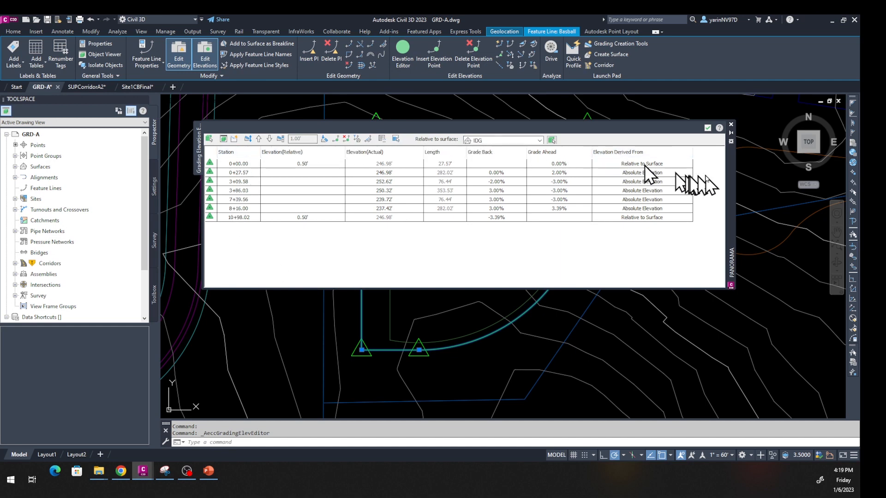
mouse_move(730, 171)
mouse_down()
mouse_move(730, 261)
mouse_move(740, 282)
mouse_move(672, 276)
mouse_move(697, 291)
mouse_move(769, 378)
mouse_move(850, 287)
mouse_move(432, 204)
mouse_move(267, 210)
mouse_up()
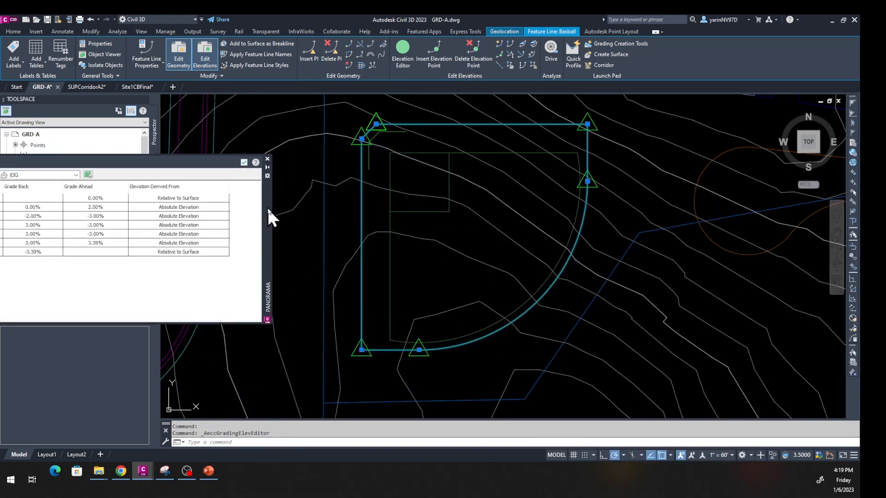
drag(268, 209, 766, 216)
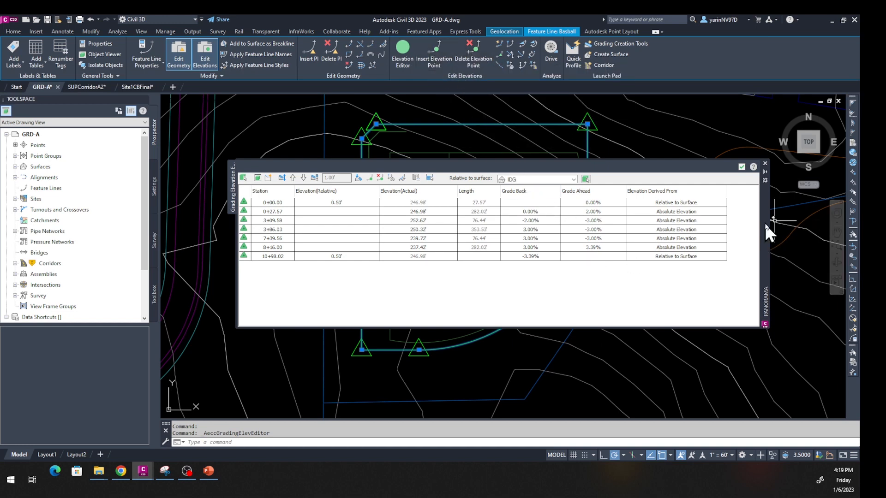
drag(763, 217, 720, 237)
drag(720, 237, 698, 237)
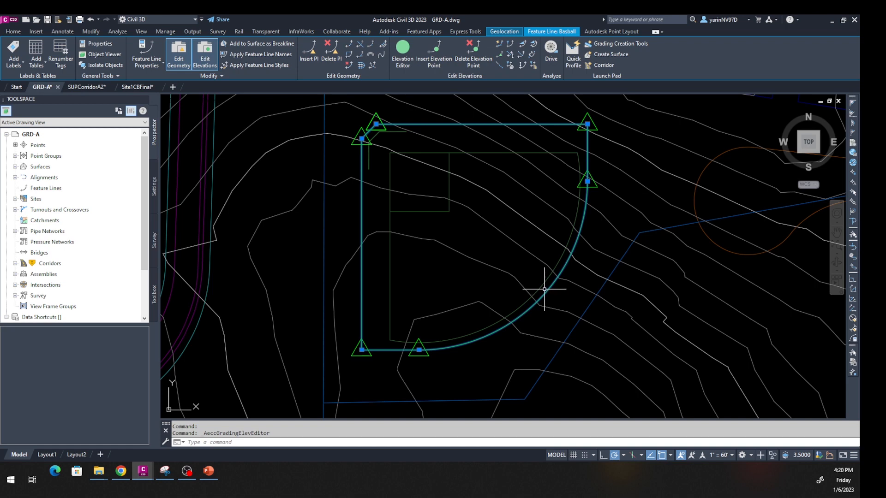
Insert an elevation point midway along the feature line's outfield arc, at about station 5+63.80, with elevation 246.00'
click(434, 60)
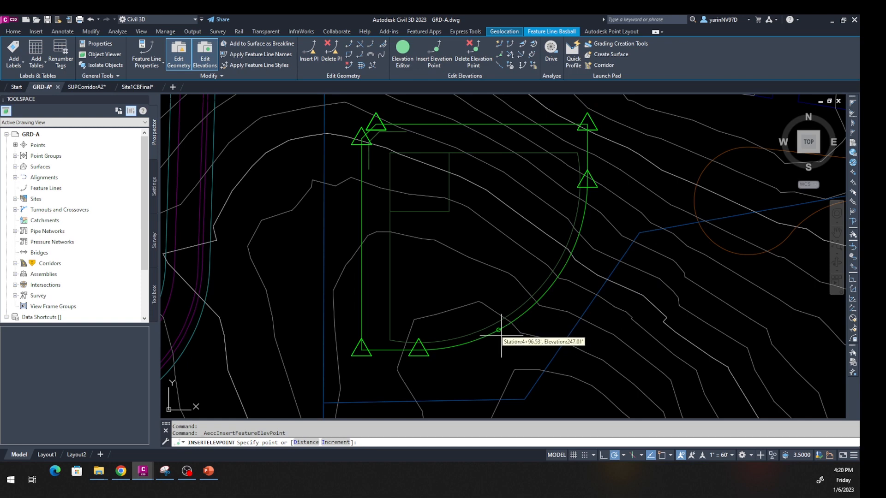
click(560, 274)
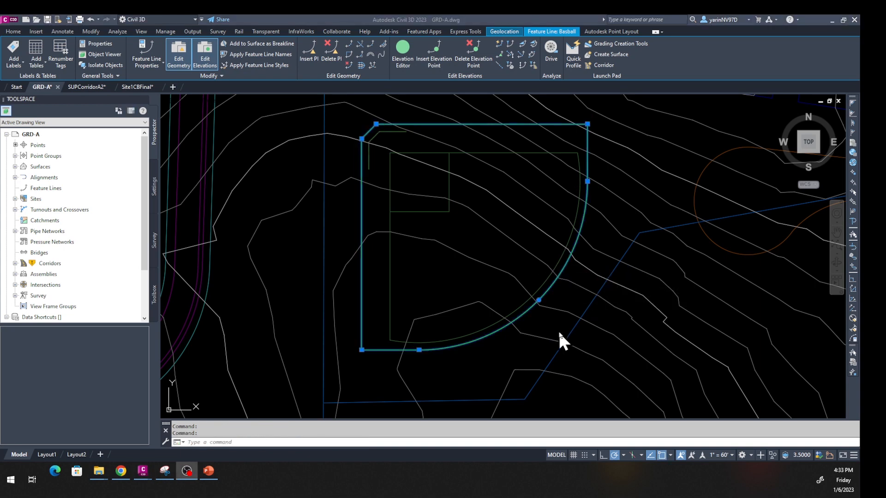
click(543, 307)
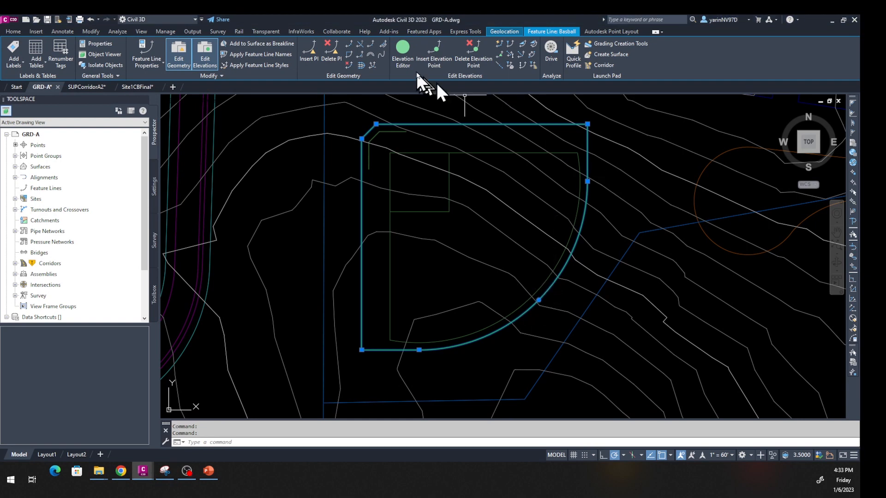
Check the inserted elevation point and its adjoining grades in the Elevation Editor, and close the editor
click(402, 48)
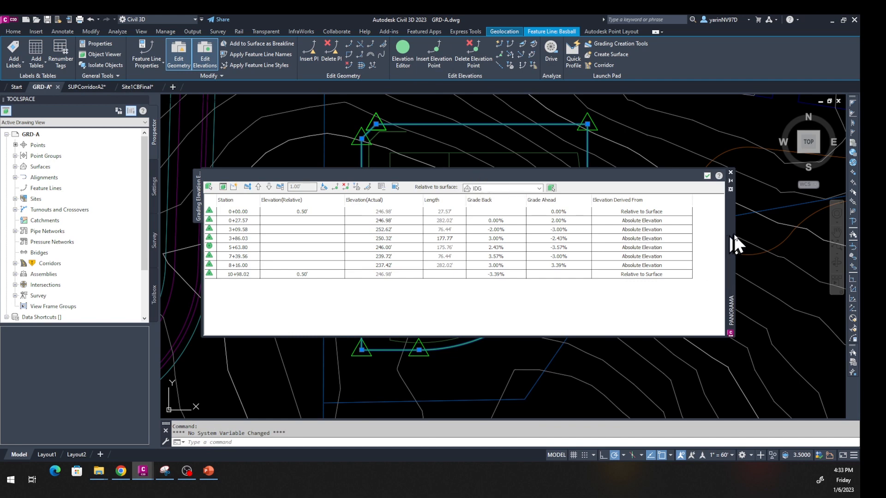
drag(732, 238, 343, 207)
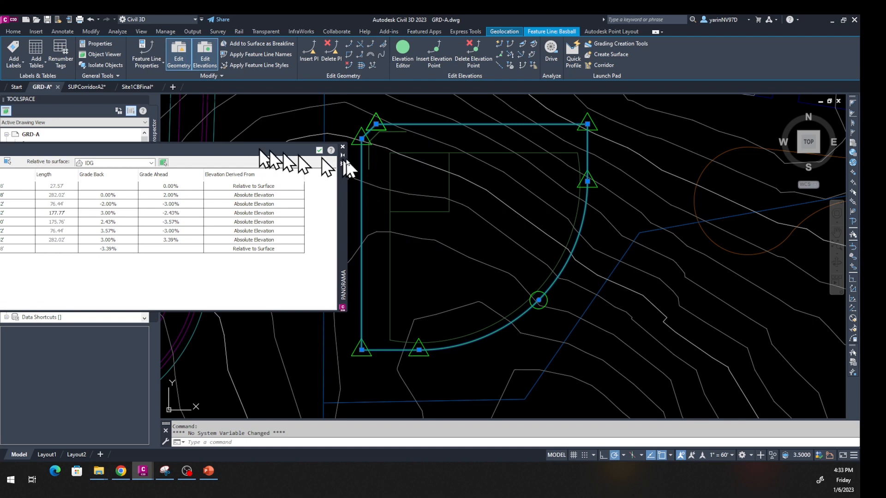
drag(343, 189, 741, 180)
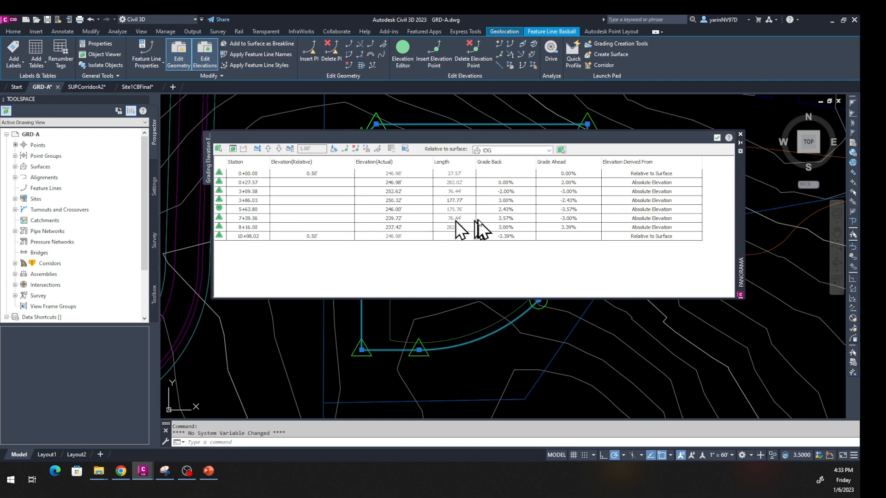
drag(738, 177, 737, 277)
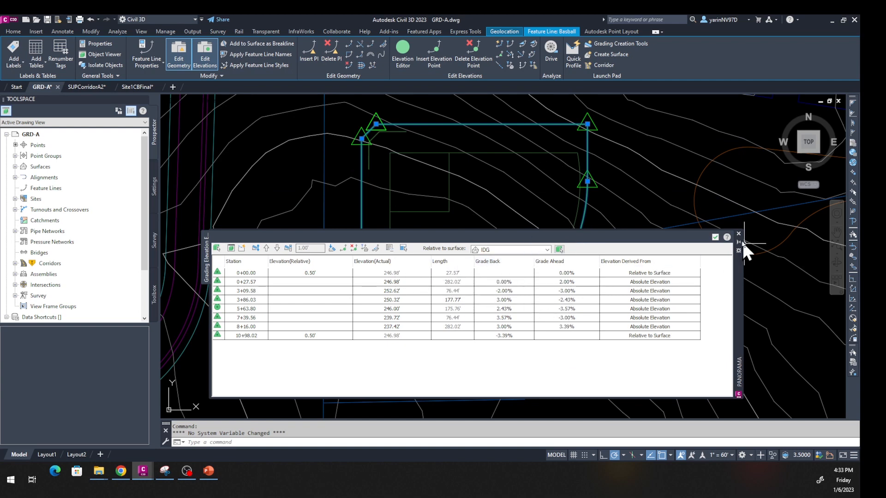
click(724, 237)
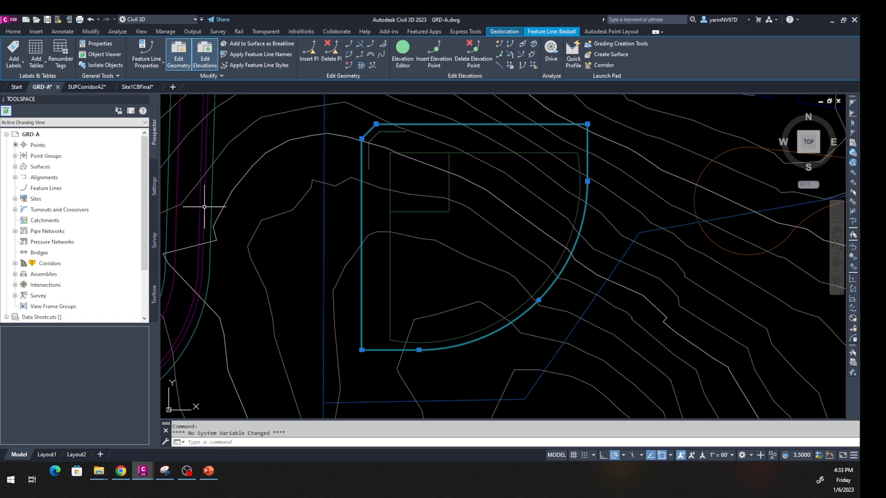
In the SUPCorridorA2 drawing, draw a rectangle over the surface's upper middle contours, enclosing about 568,800 square feet
click(131, 87)
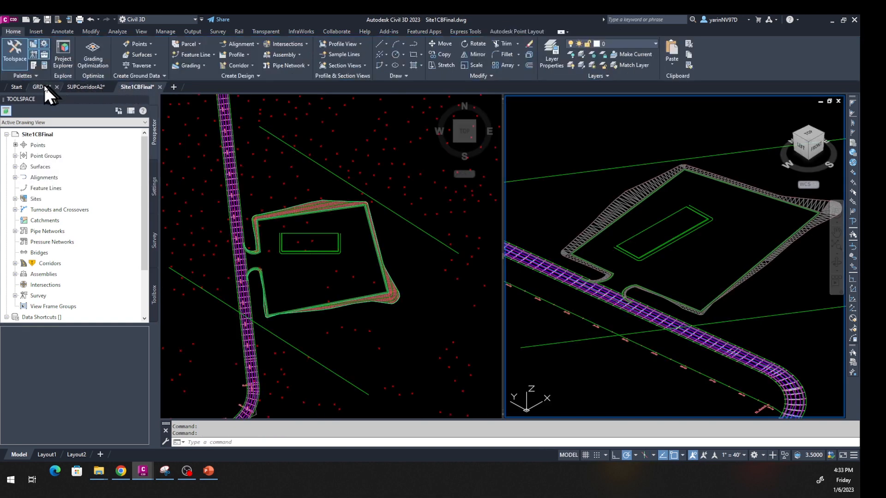
click(44, 86)
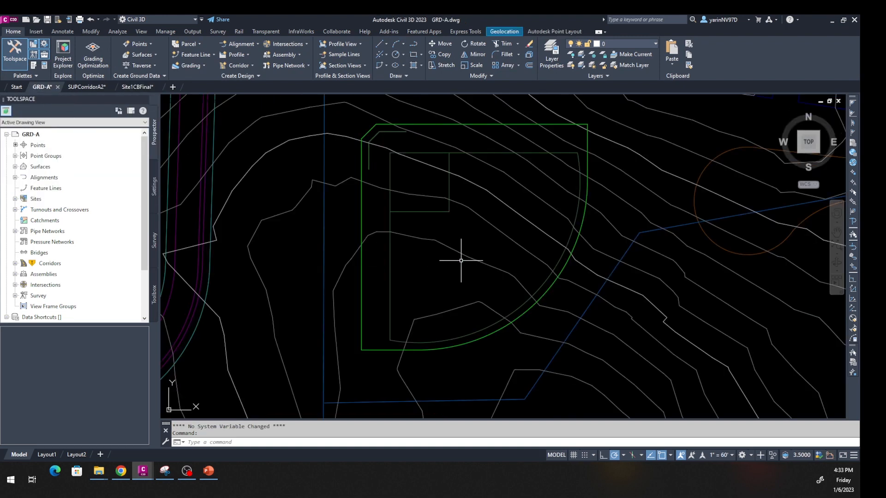
click(81, 86)
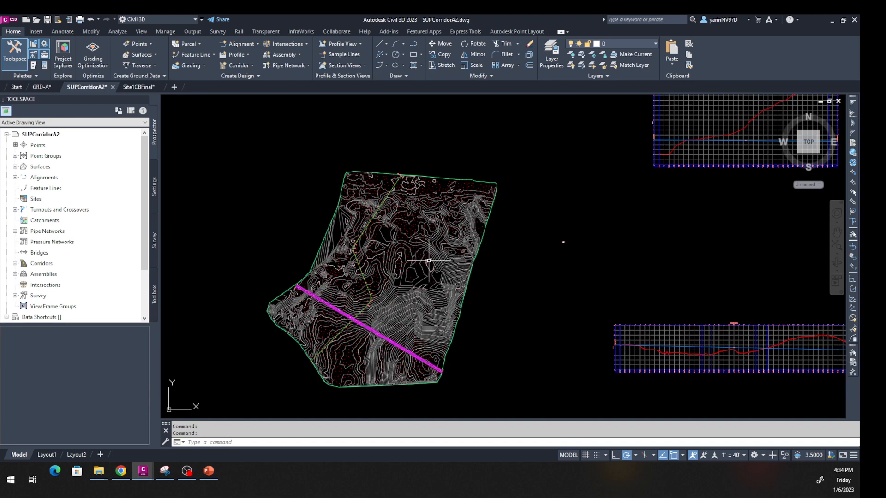
scroll(426, 259, up, 1)
scroll(475, 261, up, 2)
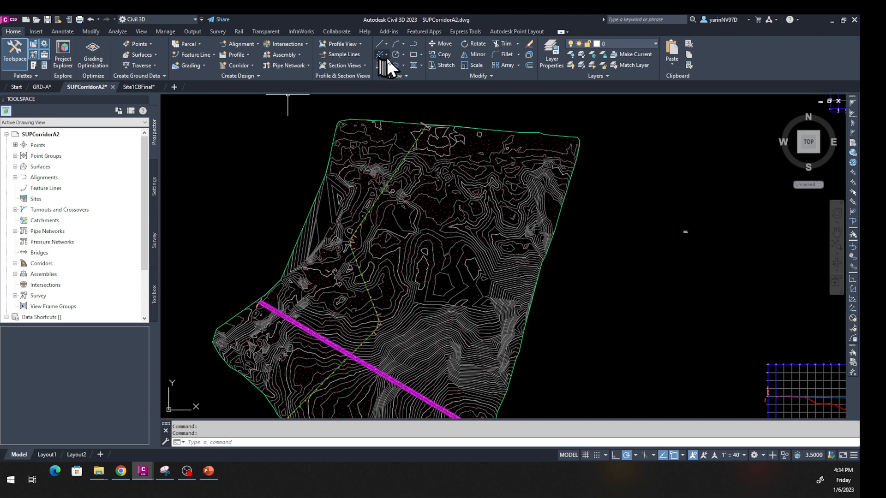
click(421, 54)
click(419, 66)
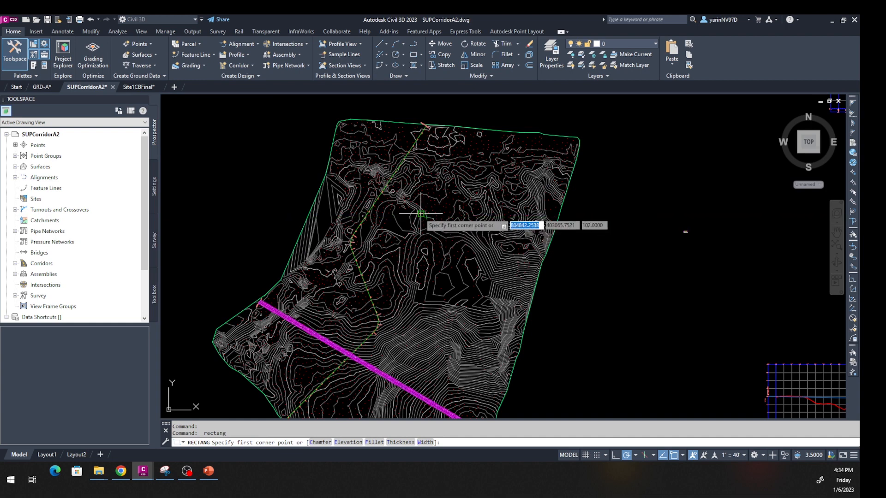
click(424, 195)
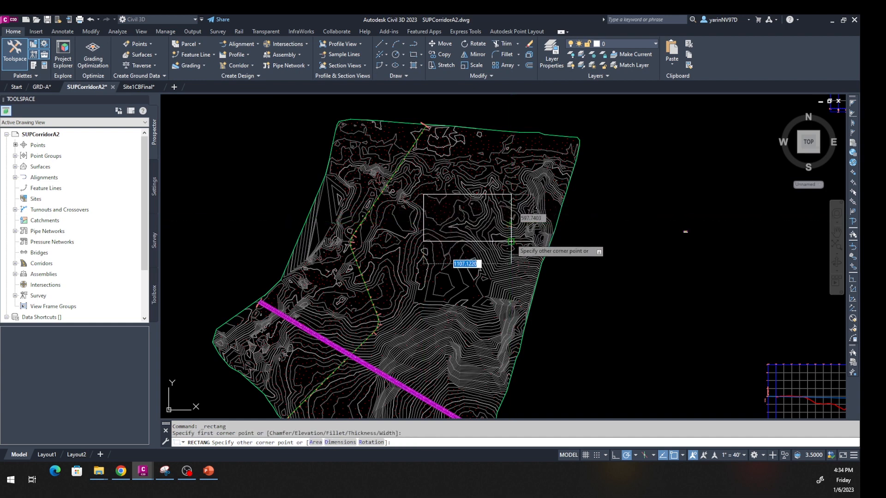
click(513, 234)
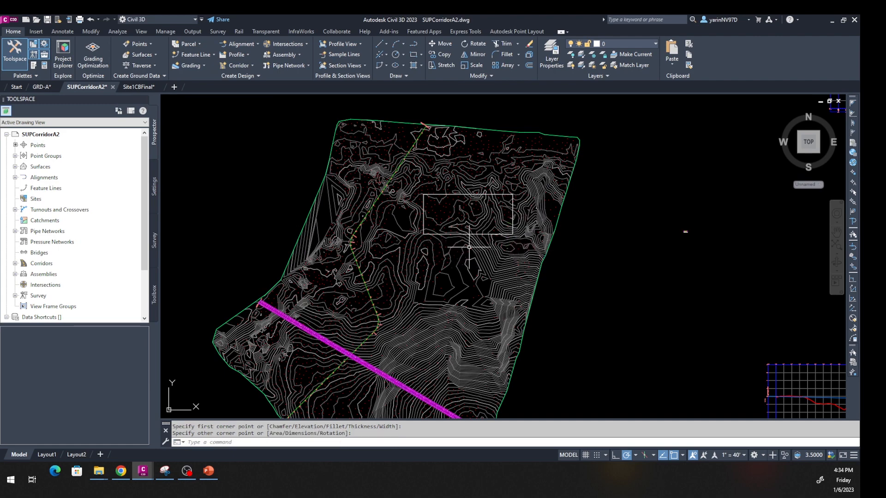
Change the rectangle's color from ByLayer to Green in its properties, and deselect it
scroll(455, 247, up, 4)
middle_drag(501, 235, 456, 285)
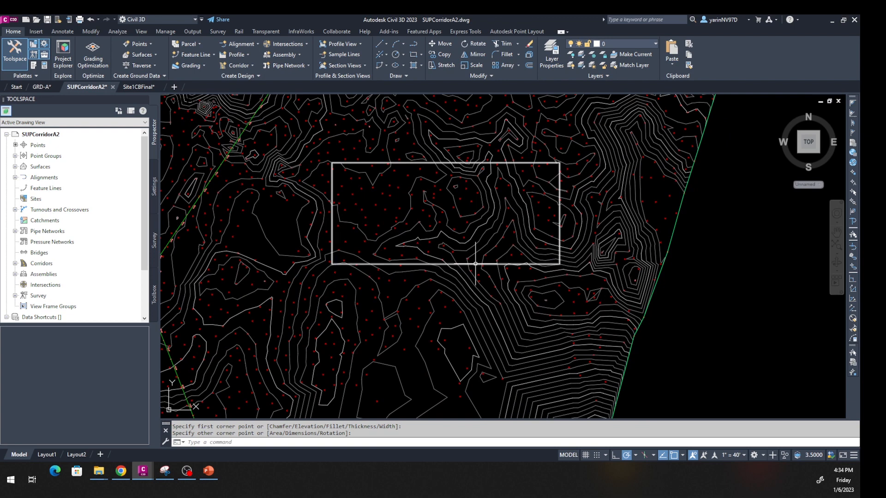
click(475, 264)
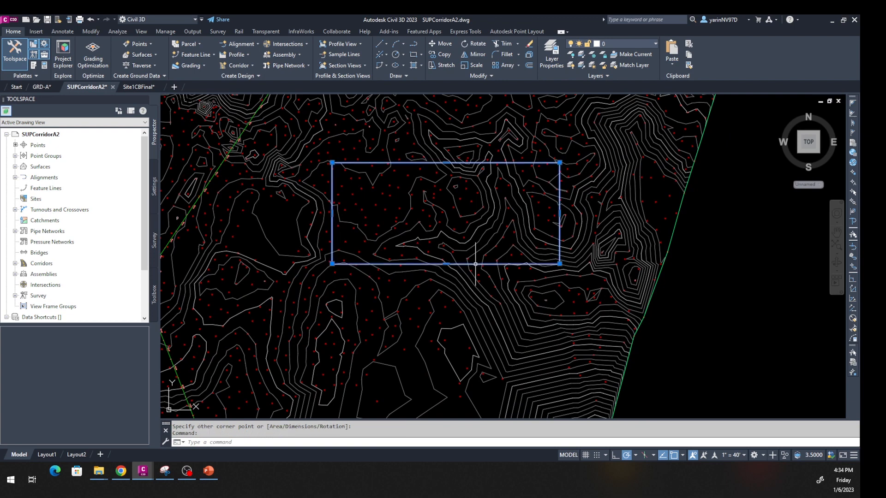
right_click(475, 264)
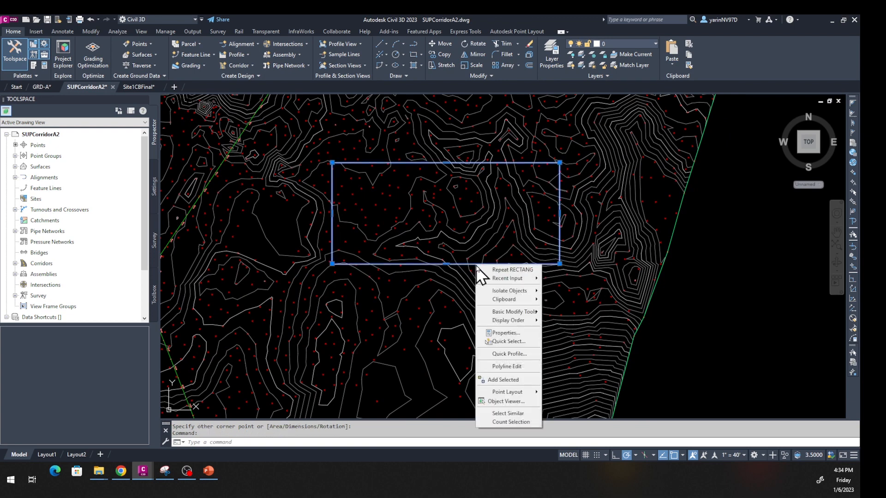
click(510, 333)
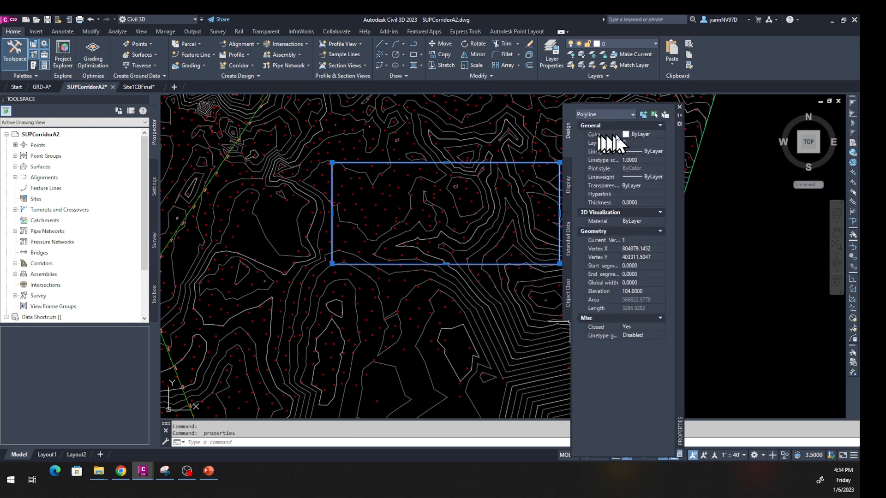
click(657, 134)
click(658, 133)
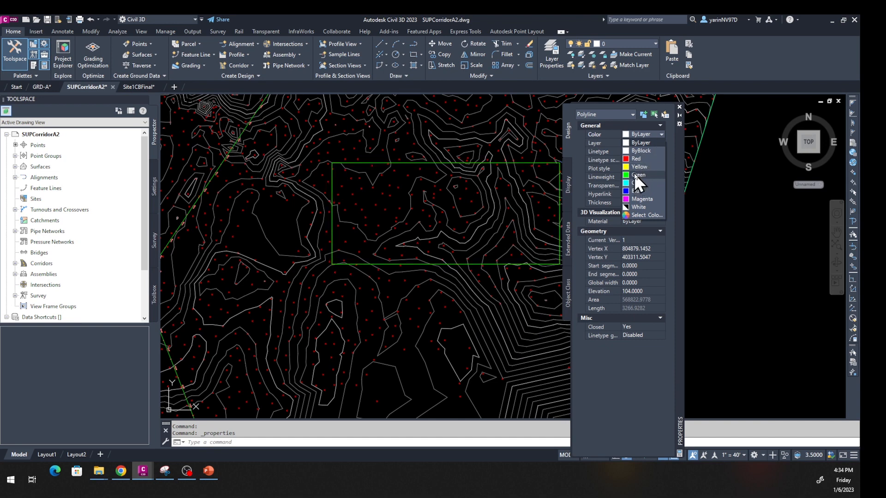
click(635, 175)
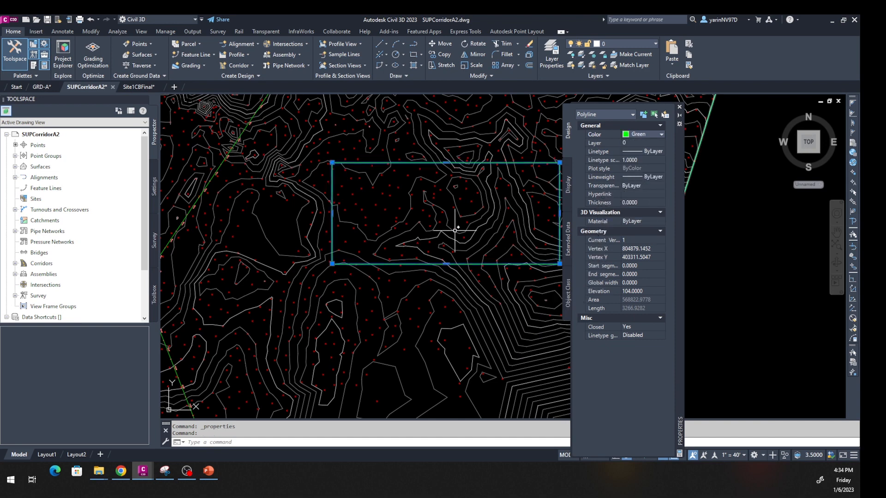
click(396, 55)
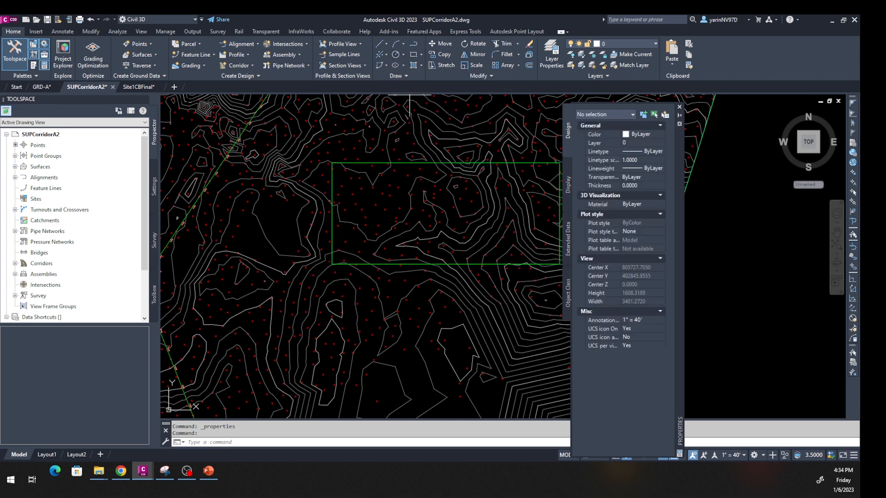
Draw a circle of about 115.5 ft radius near the middle of the green rectangle and set its color to Green
click(439, 207)
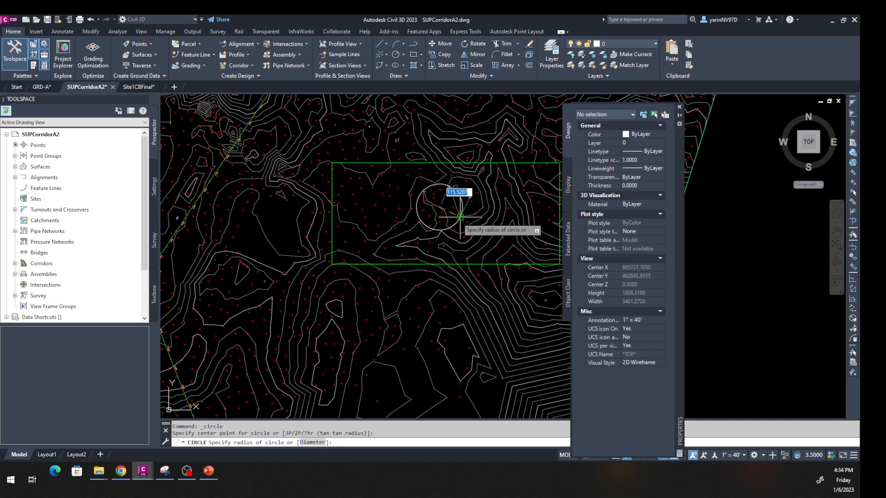
click(460, 217)
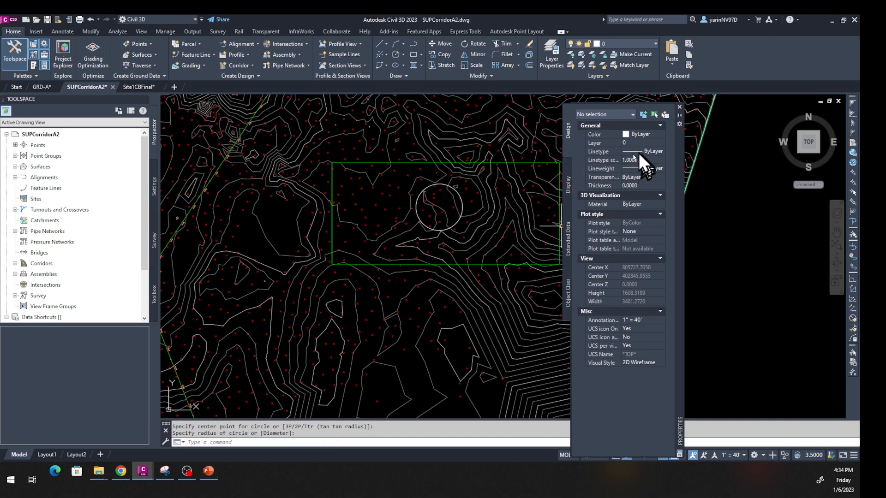
click(463, 204)
click(654, 133)
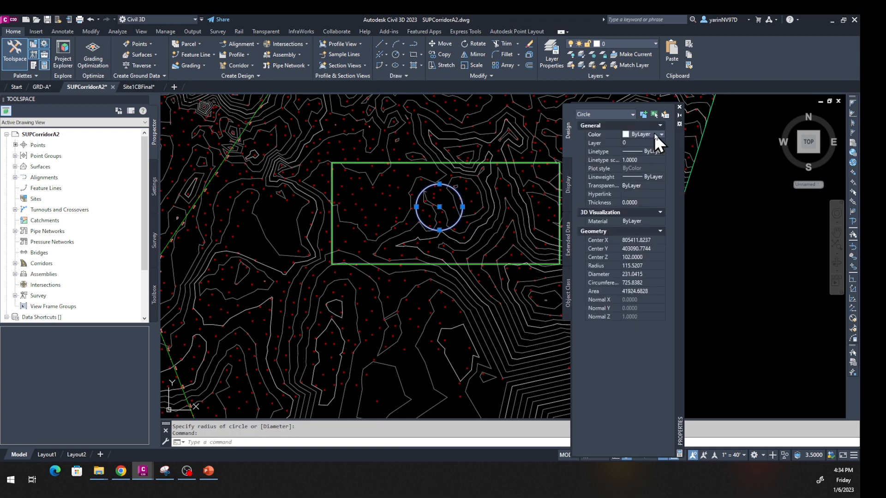
click(661, 135)
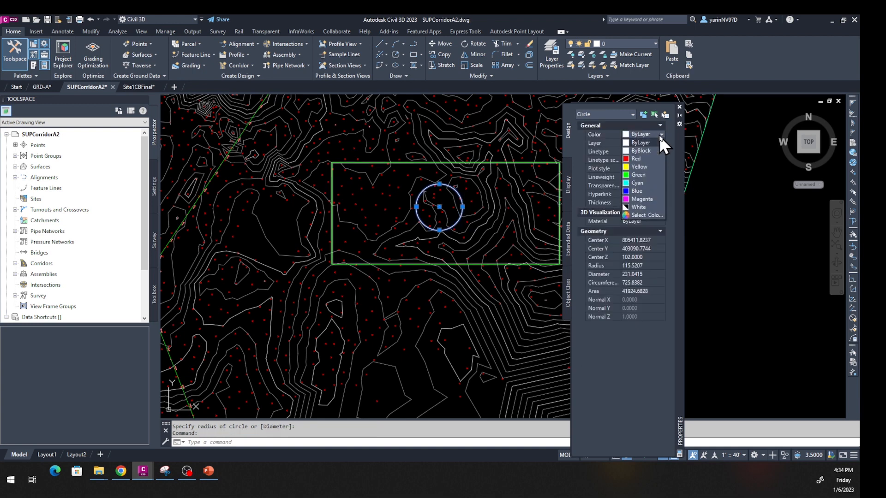
click(636, 175)
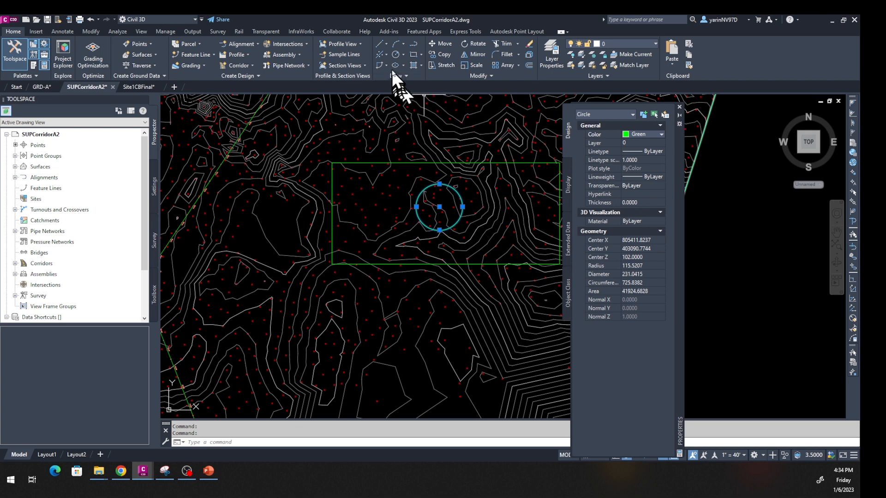
Draw a near-vertical line about 512.5 ft long from the rectangle's upper edge through the circle to its lower edge
click(386, 43)
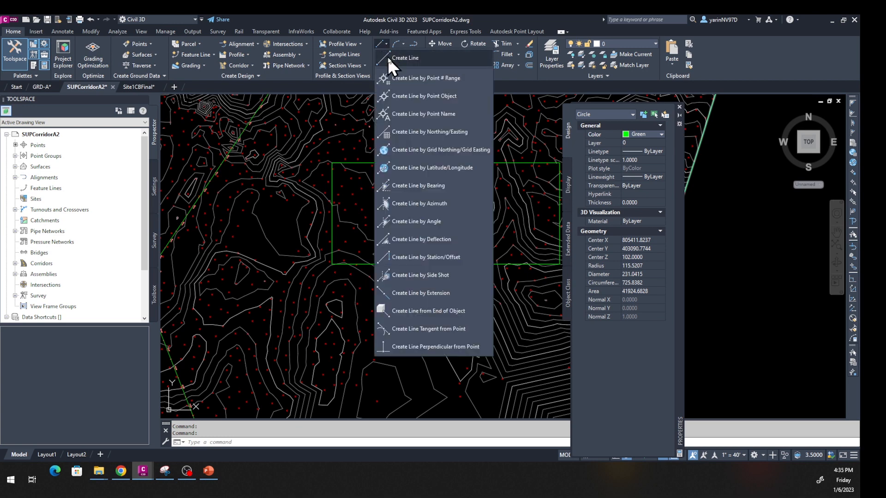
click(388, 57)
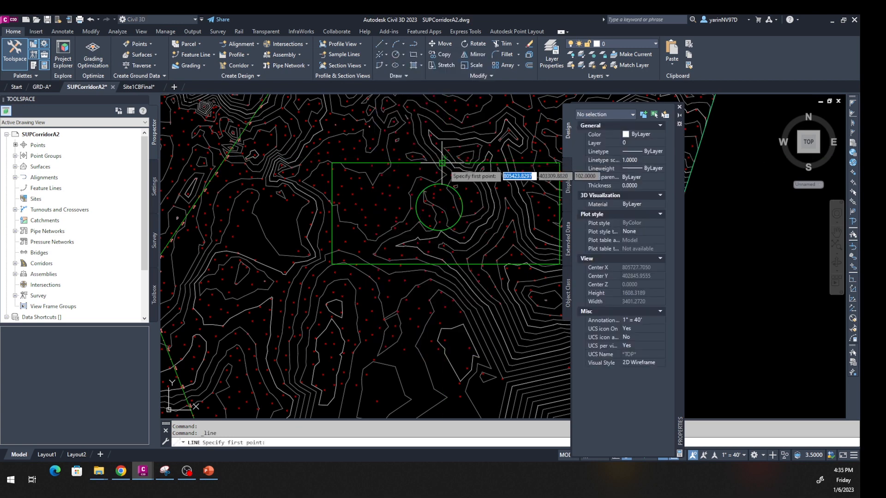
click(442, 162)
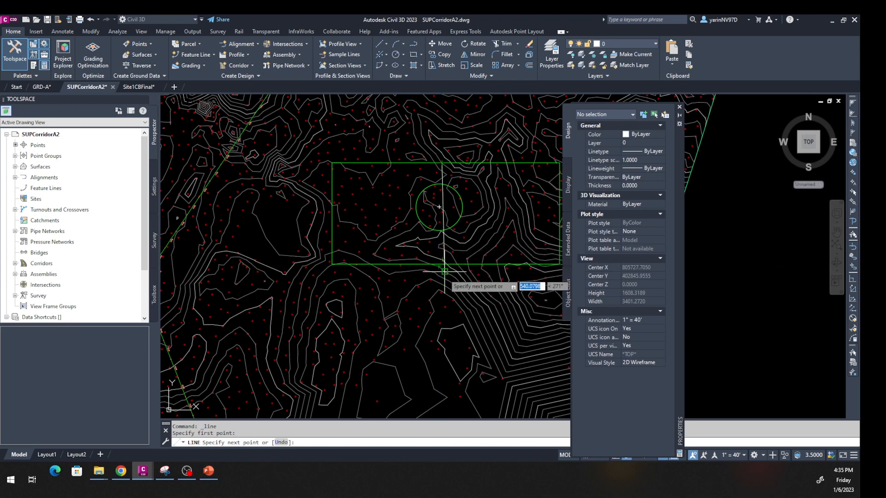
click(439, 266)
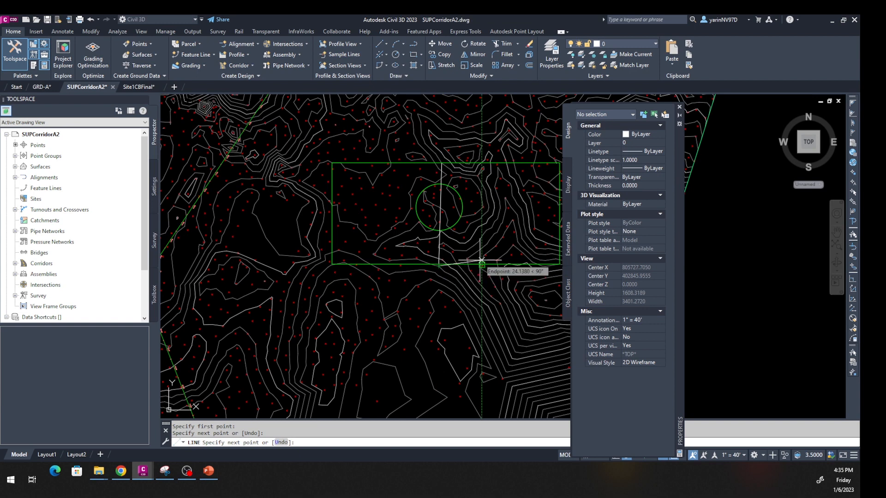
key(Escape)
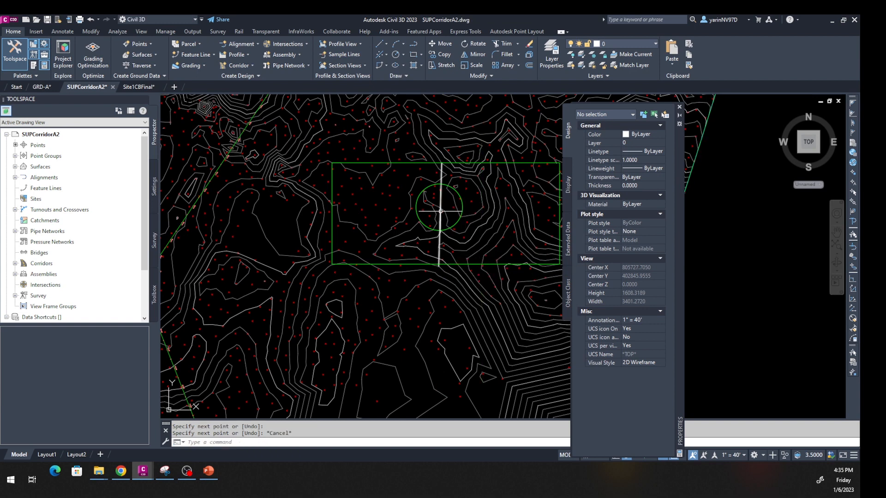
Set the color of the line crossing the circle to Green and deselect it
click(440, 211)
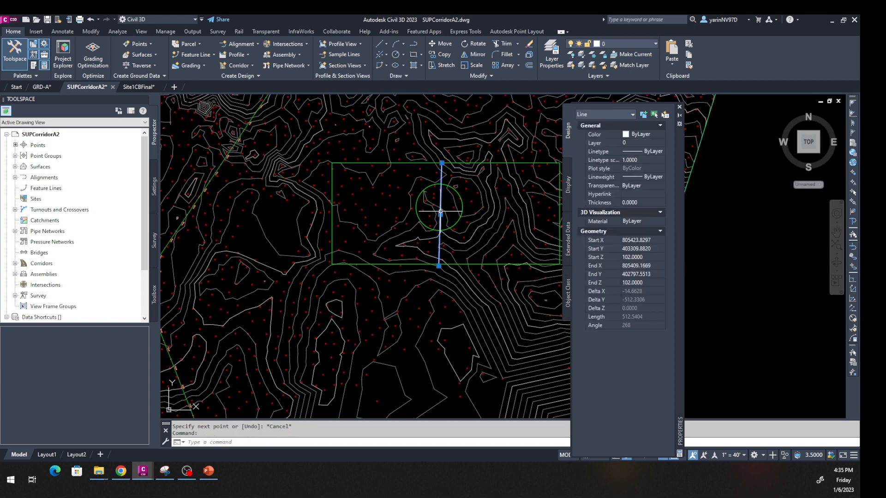
click(648, 136)
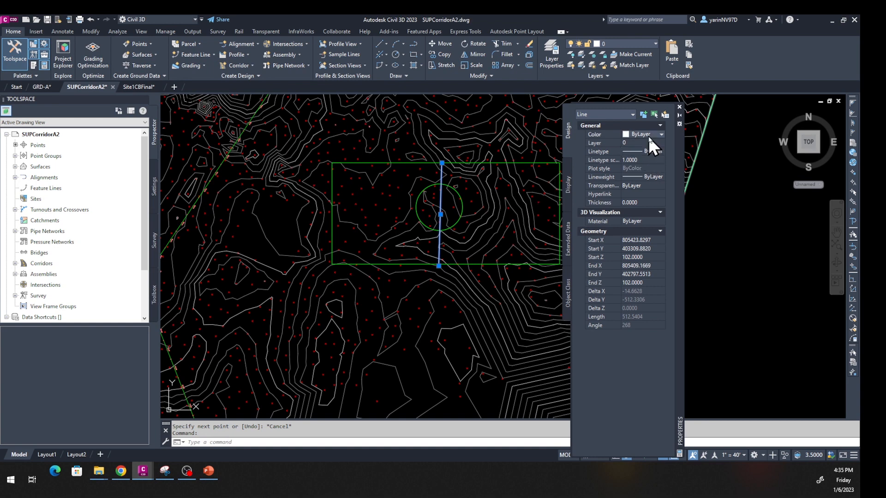
click(649, 136)
click(633, 173)
scroll(456, 251, up, 2)
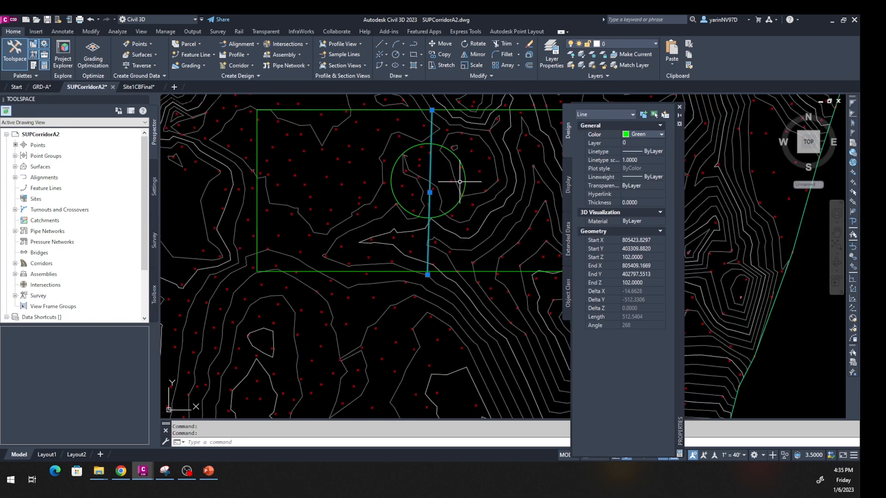
key(Escape)
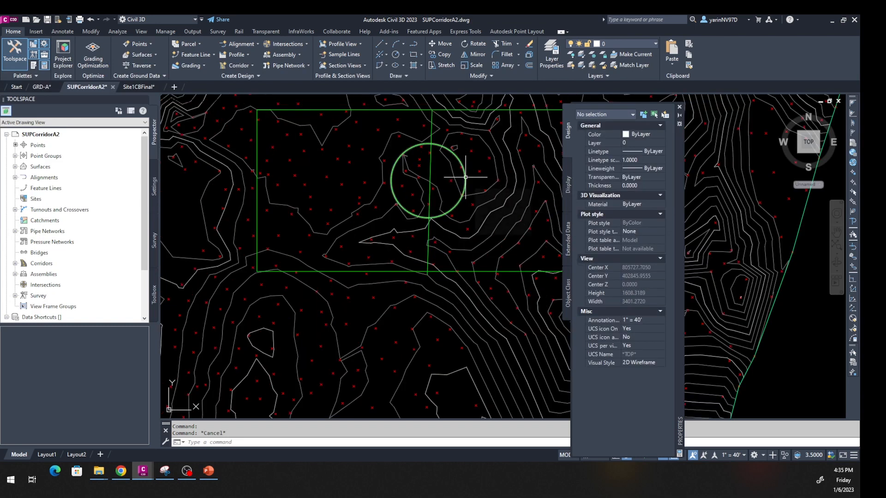
click(465, 178)
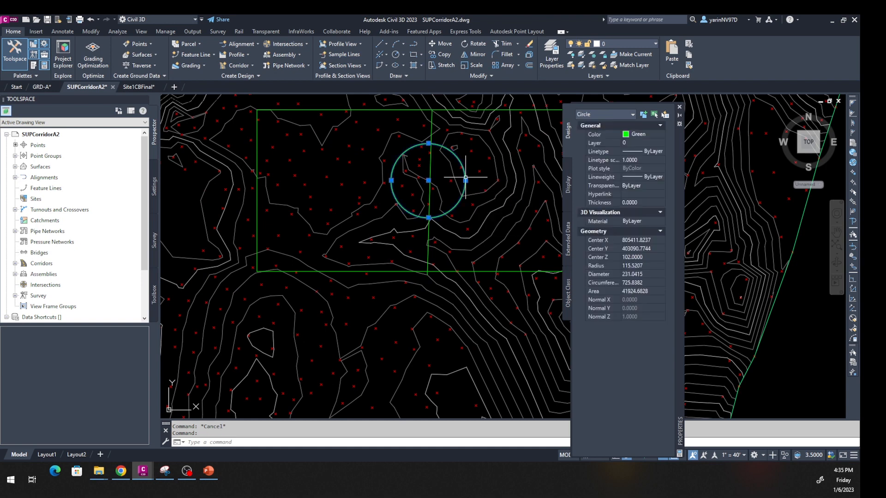
click(428, 180)
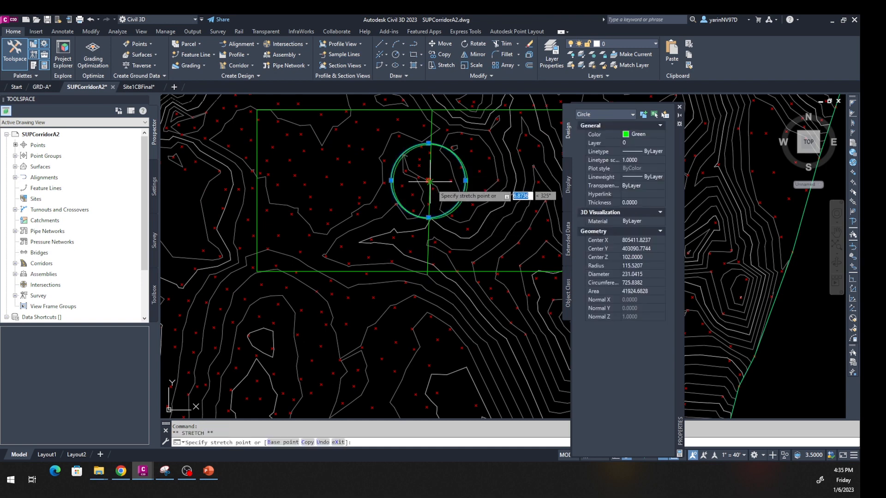
key(Escape)
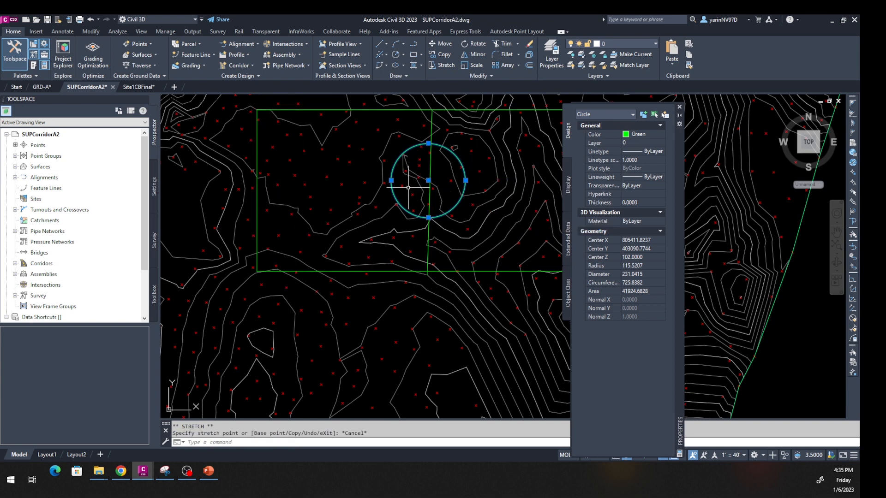
Draw a three-point arc from the rectangle's lower-left corner, curving inward through its western half, up to its upper edge
text(A)
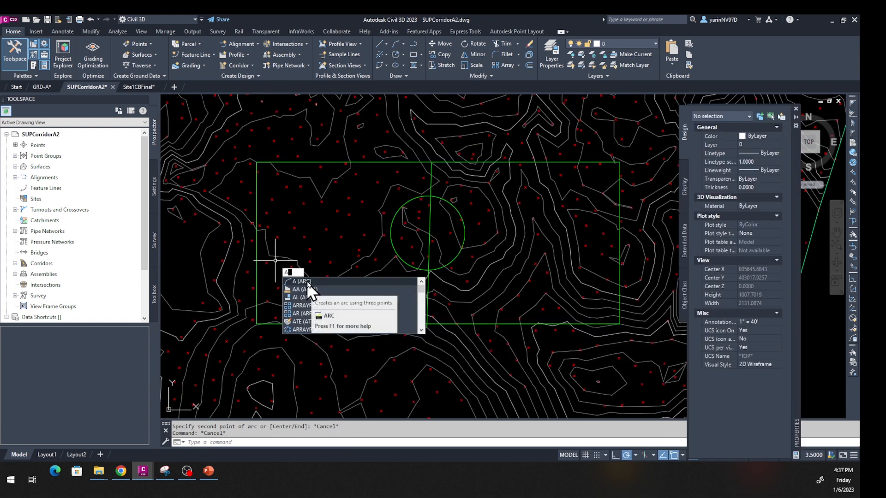
key(Escape)
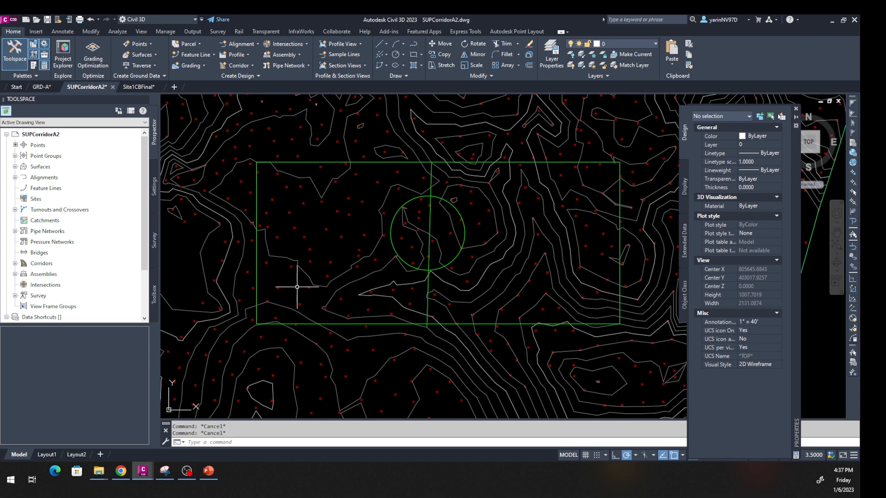
text(A)
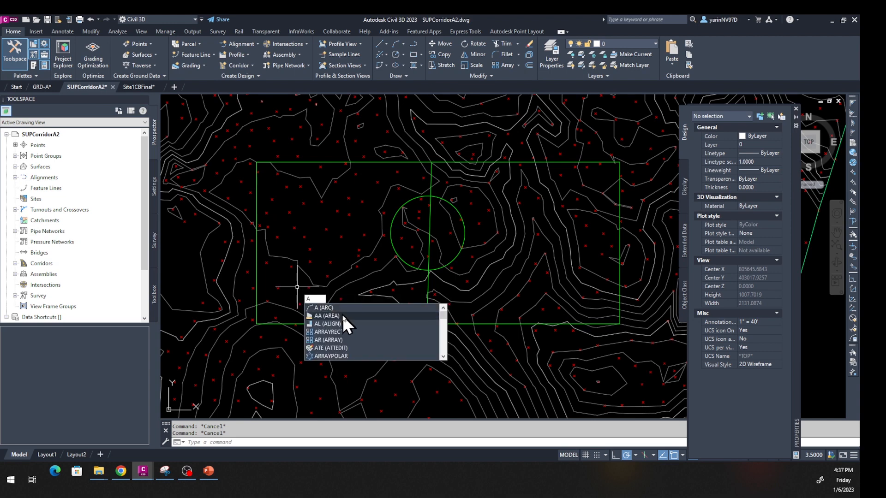
click(320, 307)
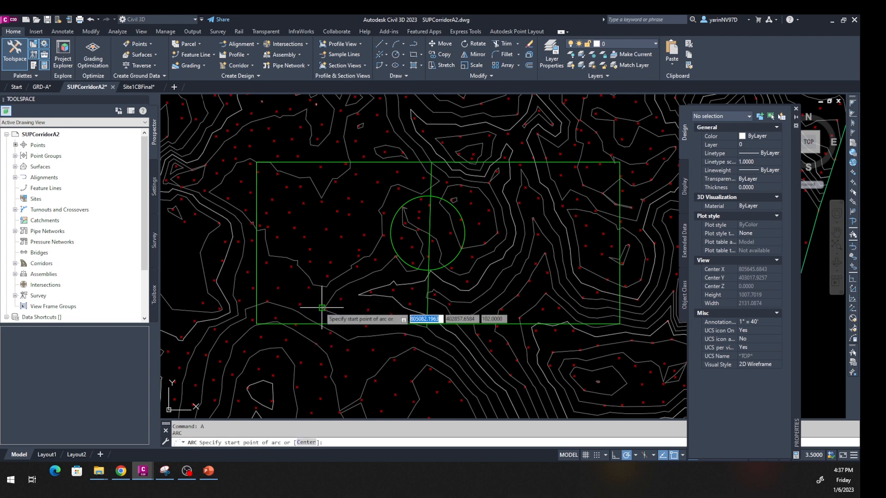
click(257, 323)
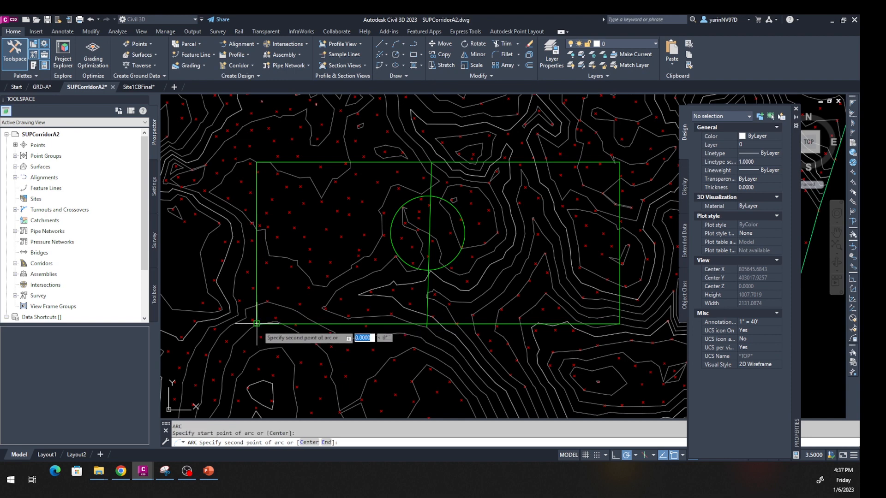
click(309, 218)
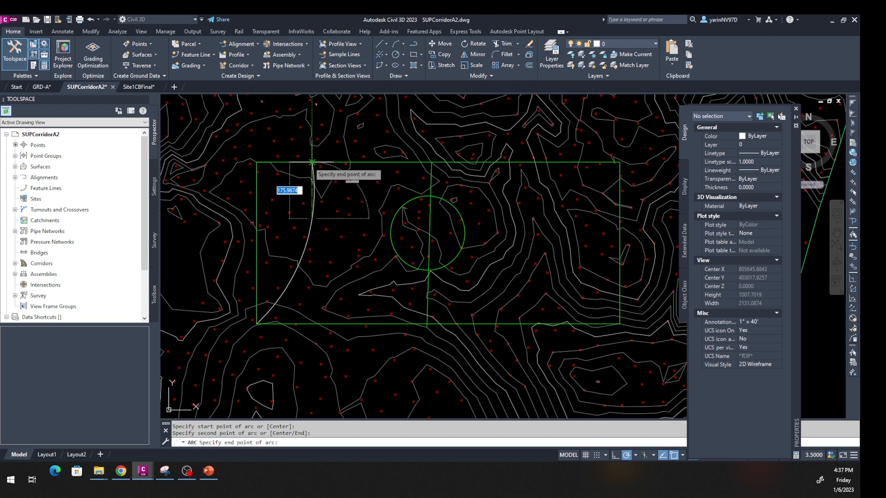
click(309, 162)
key(Return)
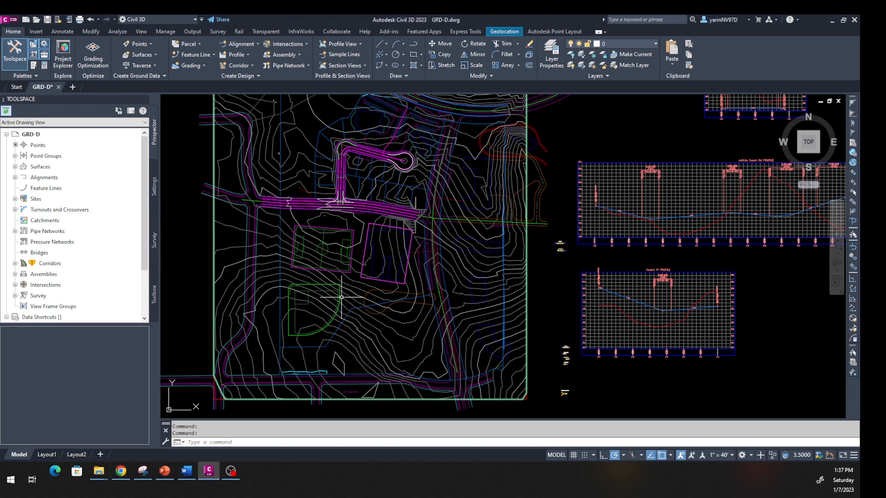
Examine the ball field outline in GRD-D and the baseball field photo on slide 27 in PowerPoint, and return to Civil 3D
scroll(342, 296, up, 6)
middle_drag(335, 299, 580, 236)
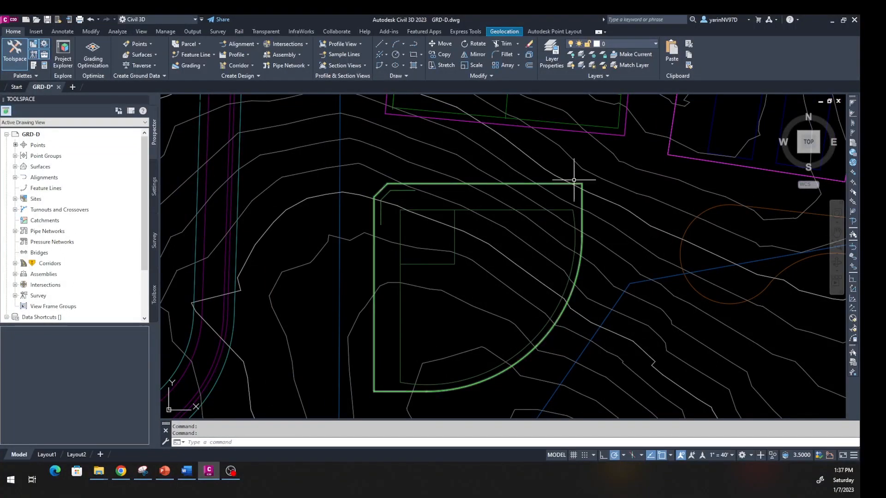
click(160, 474)
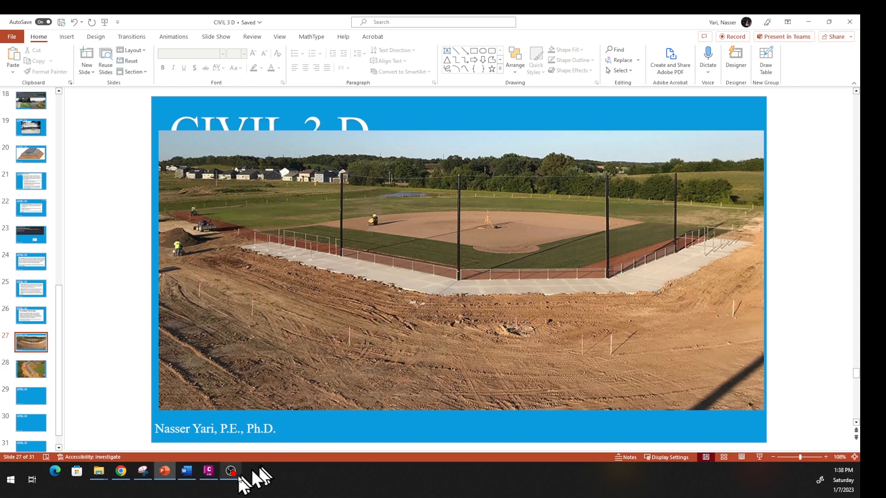
click(229, 471)
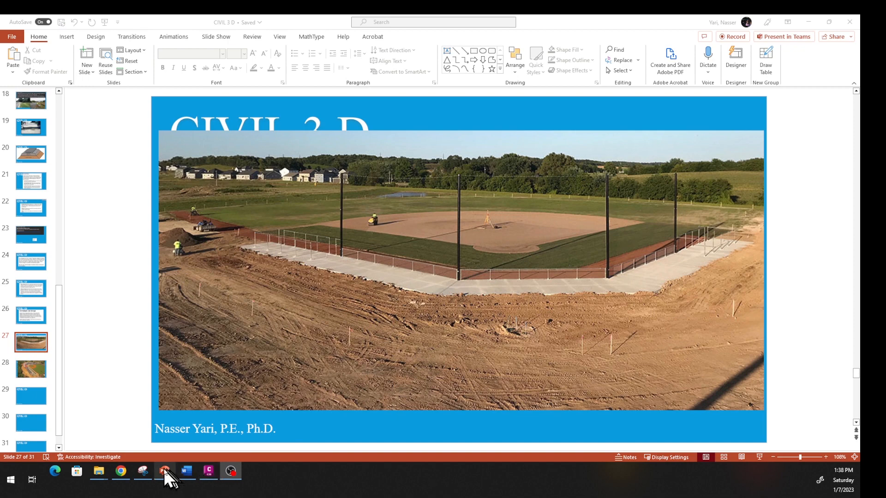
click(208, 471)
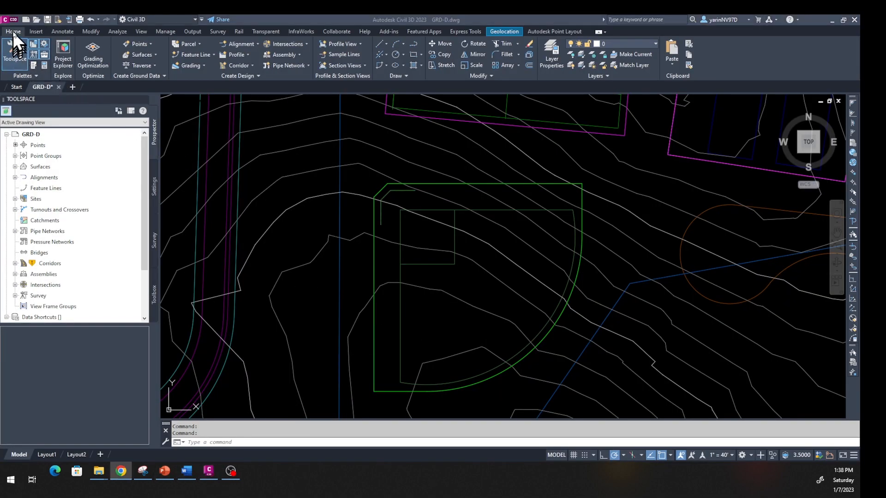
Open the Grading Creation Tools and choose School-Site-A as the site for a new grading group
click(197, 65)
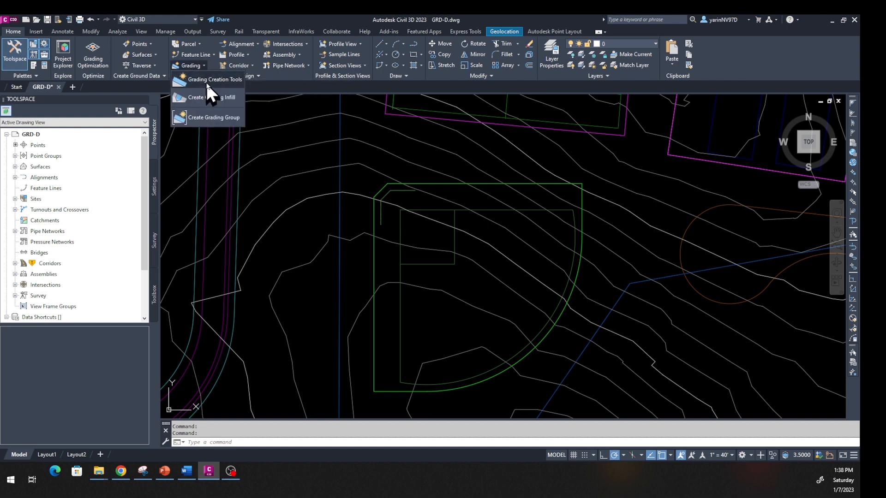
click(207, 81)
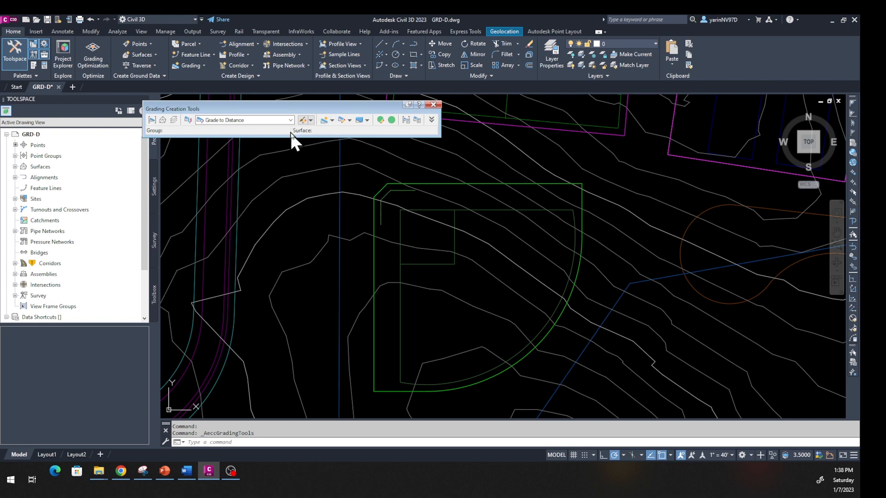
click(150, 120)
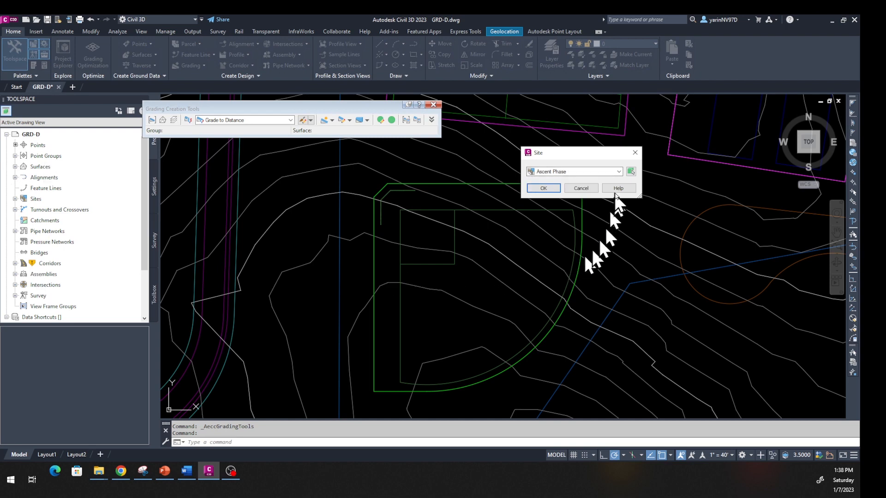
click(618, 171)
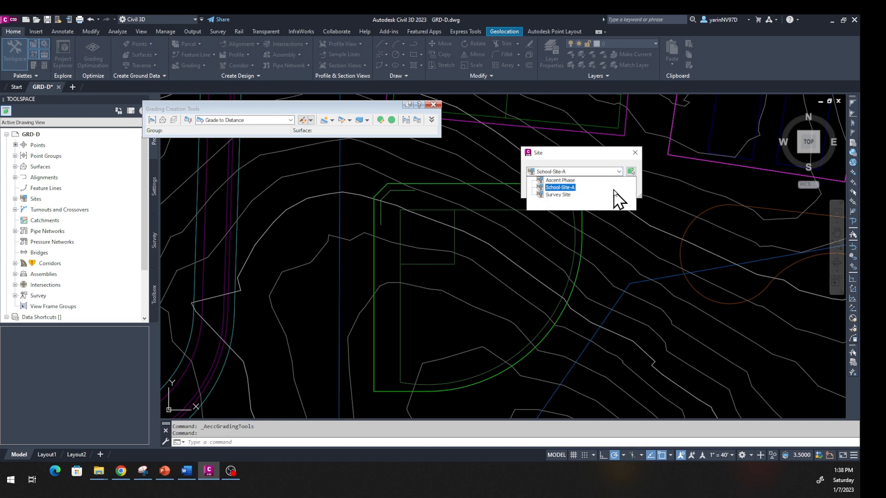
click(571, 188)
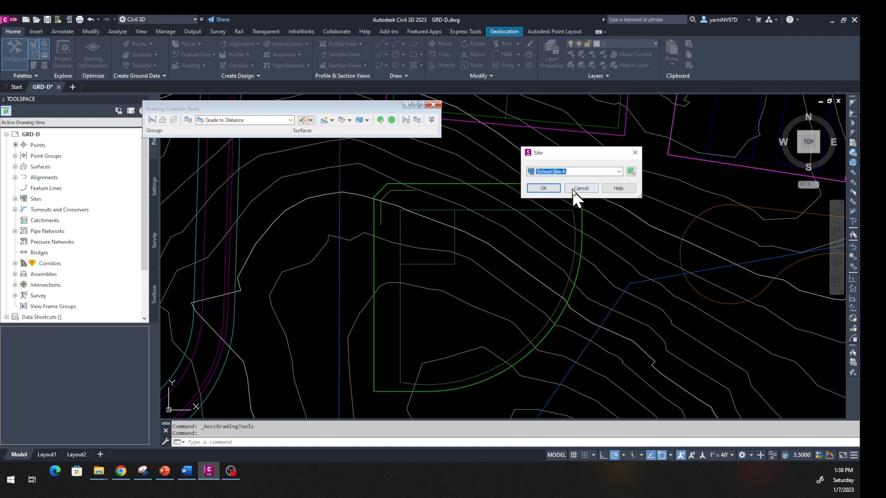
click(544, 189)
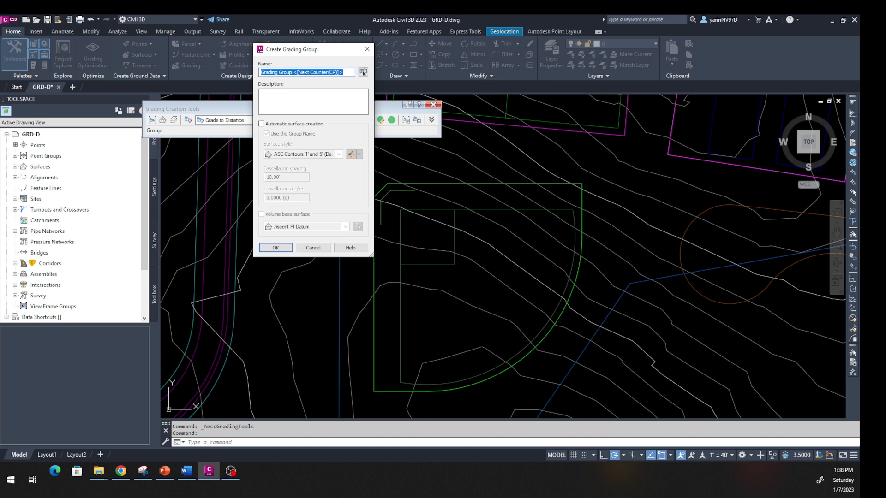
key(alt+Tab)
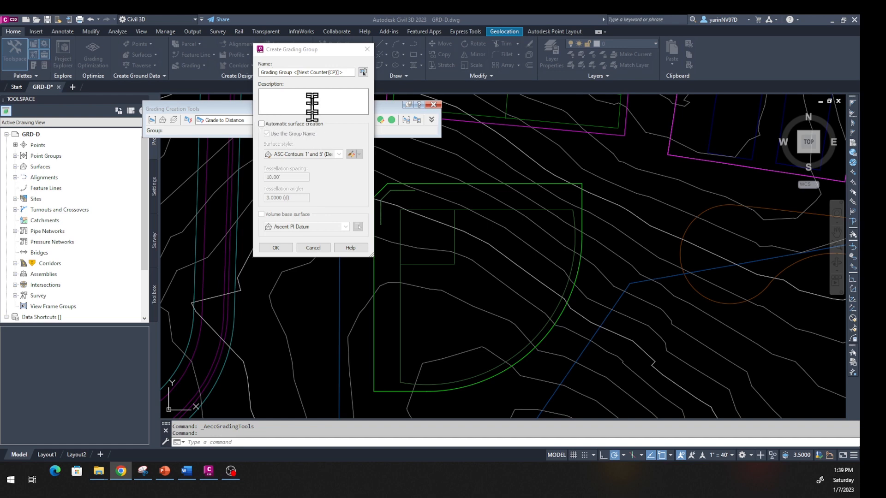
Name the grading group "Basball sport" and create it without automatic surface creation
click(315, 72)
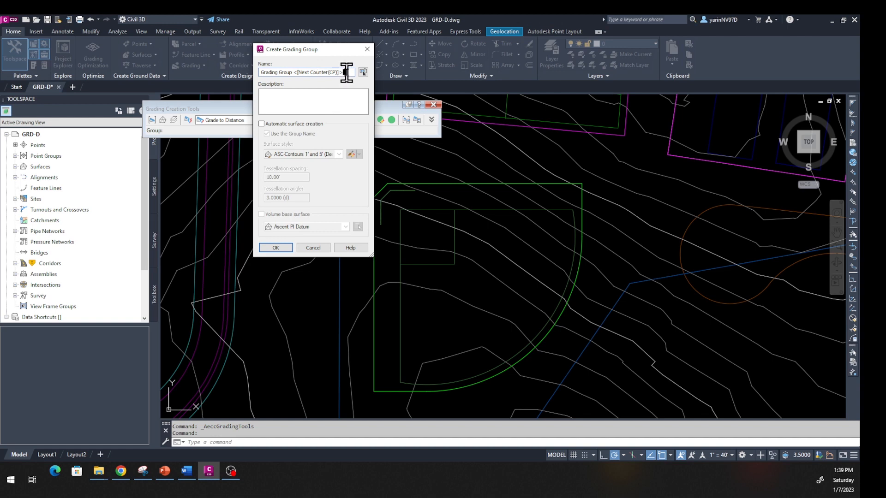
drag(341, 73, 237, 74)
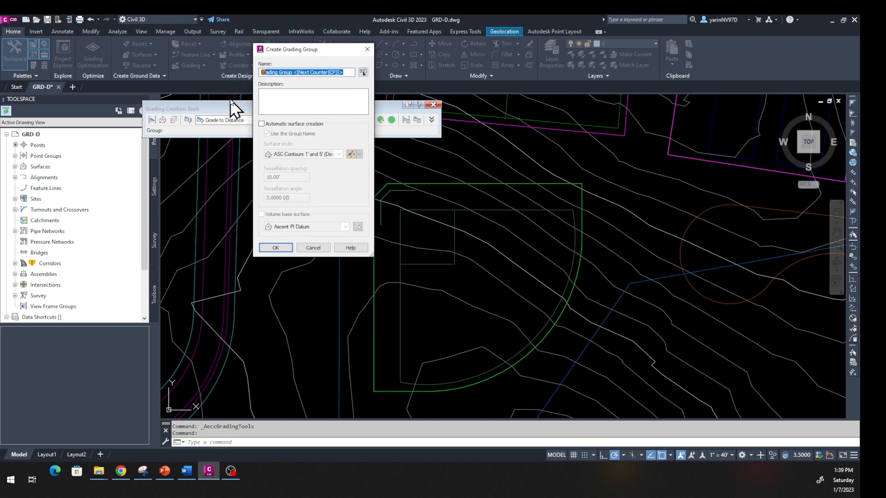
text(Basball sport)
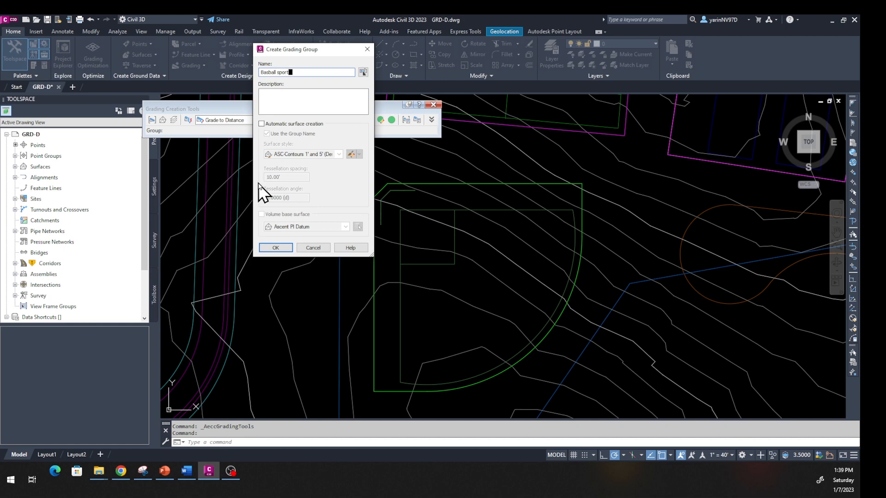
click(268, 247)
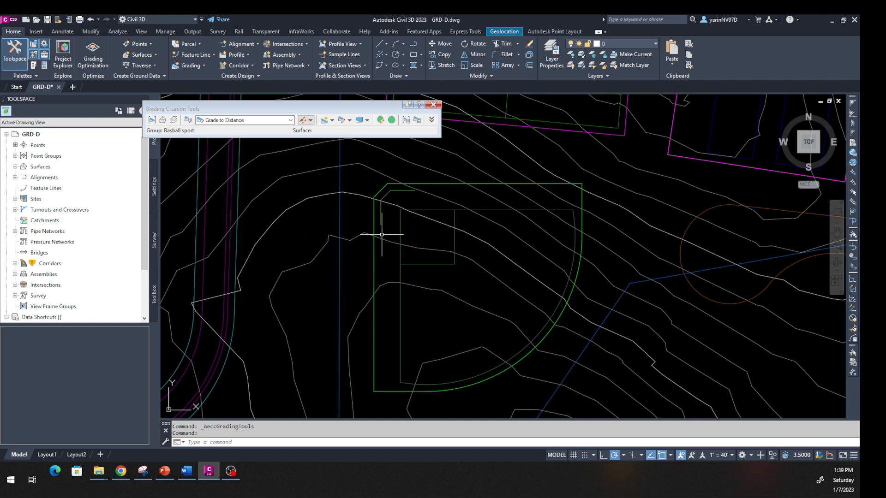
Set IDG as the target surface for the Basball sport grading group
click(162, 120)
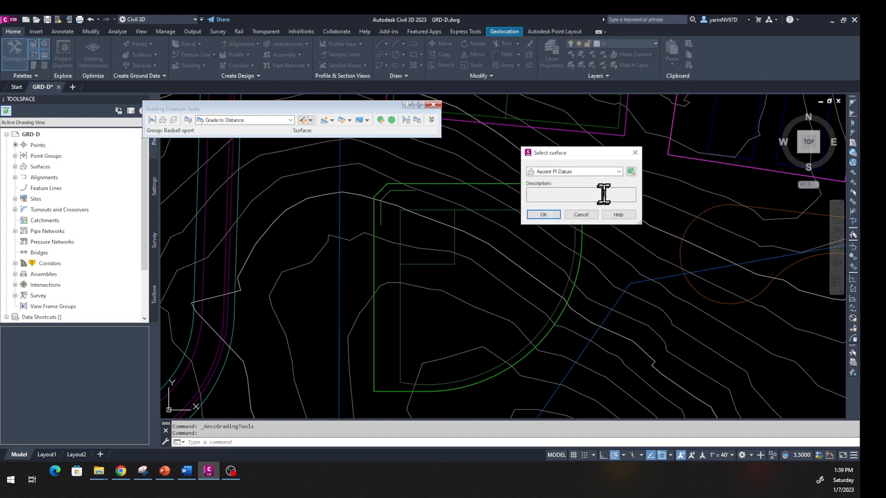
click(619, 172)
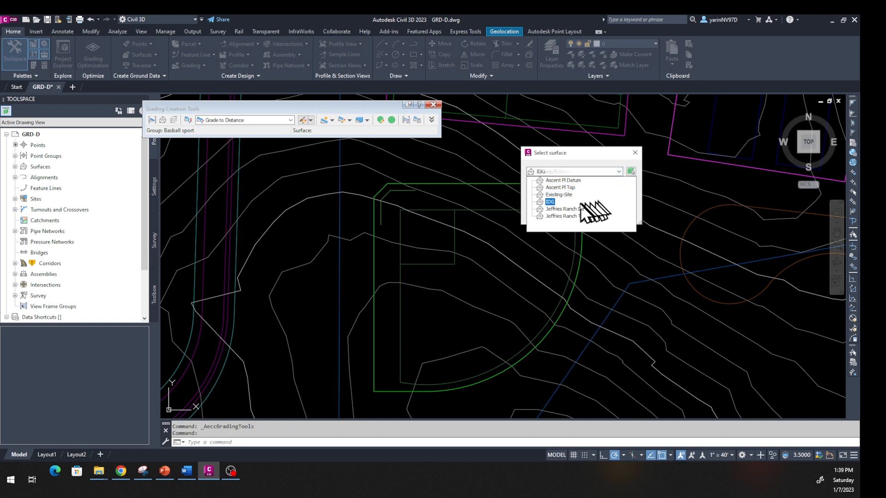
click(555, 202)
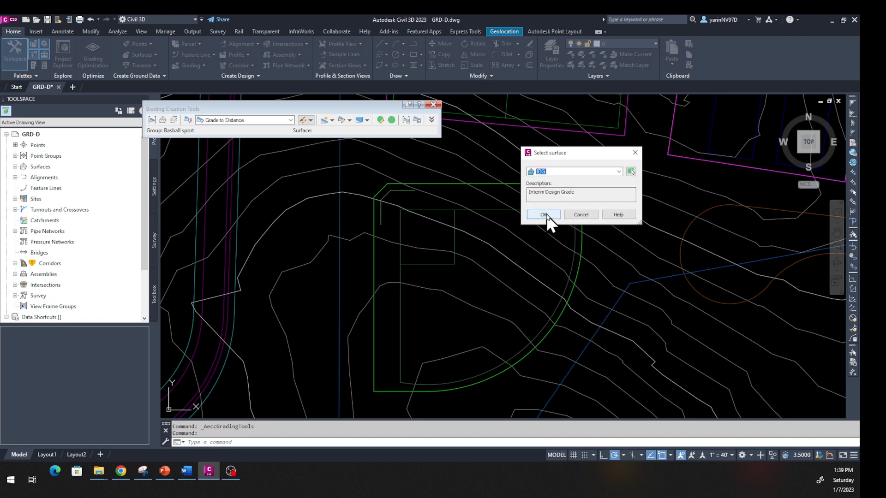
click(552, 214)
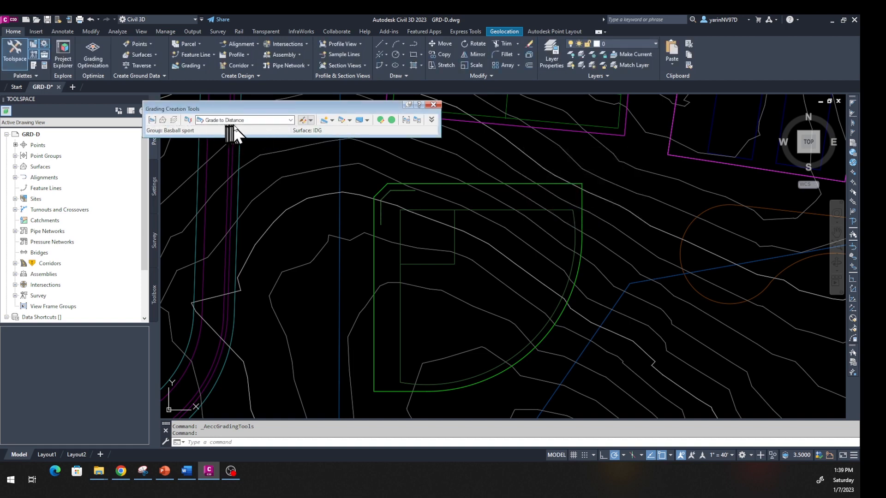
Start a Grade to Distance grading on the outer ball field outline, toward its outside and along its entire length
click(291, 120)
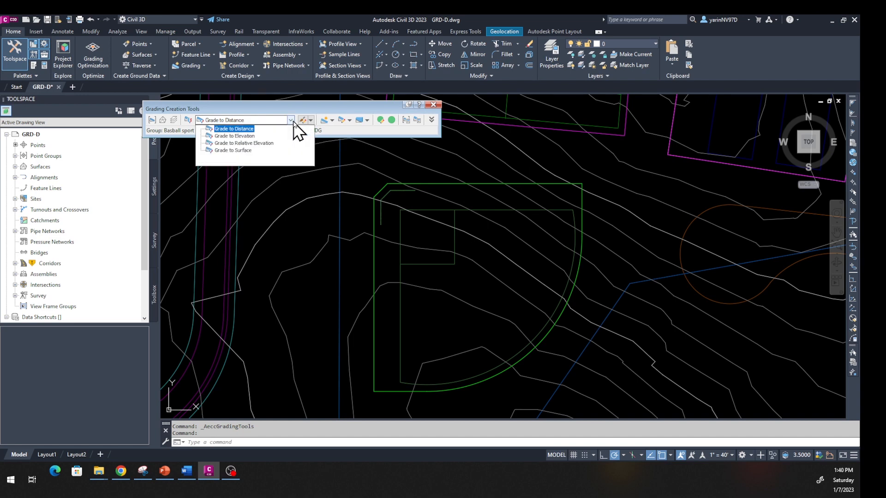
click(250, 130)
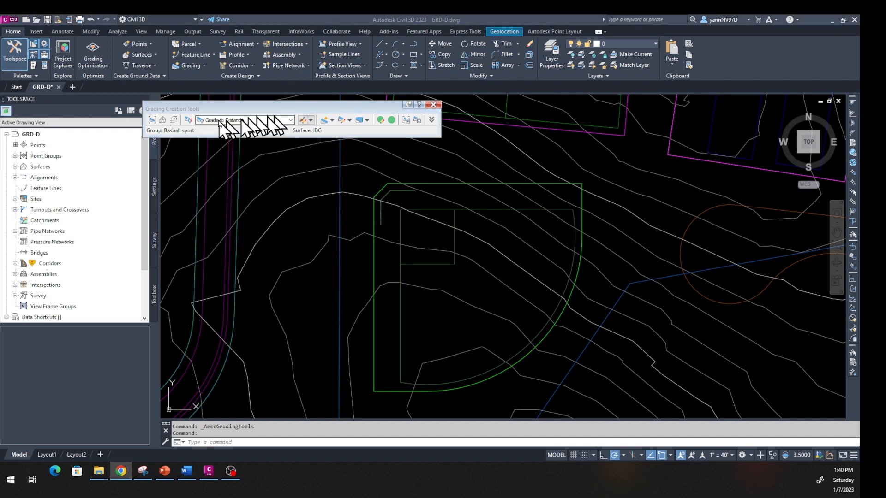
click(324, 126)
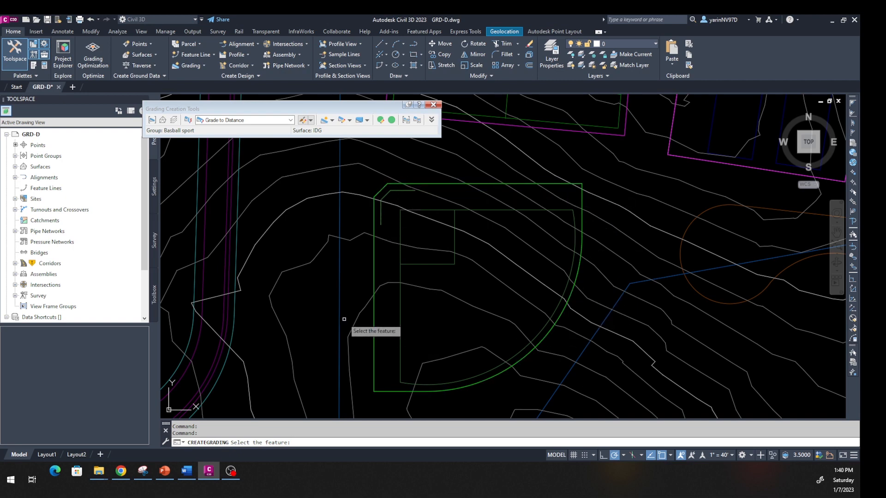
click(374, 276)
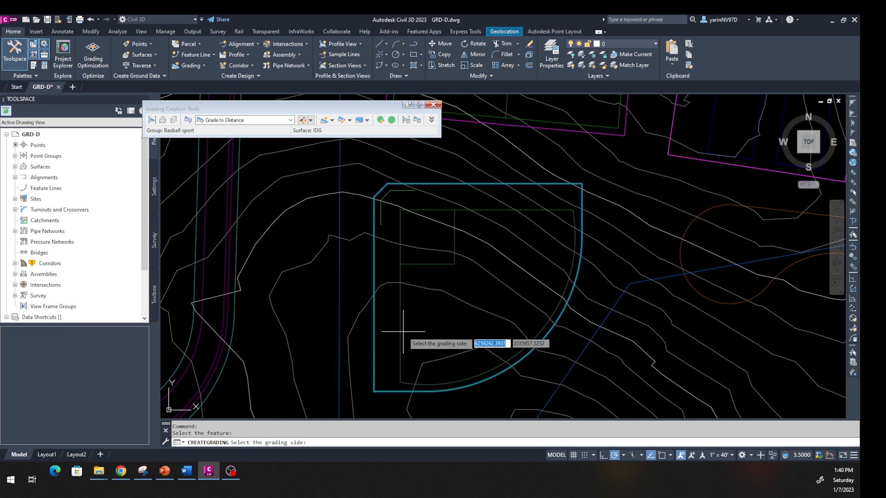
click(348, 279)
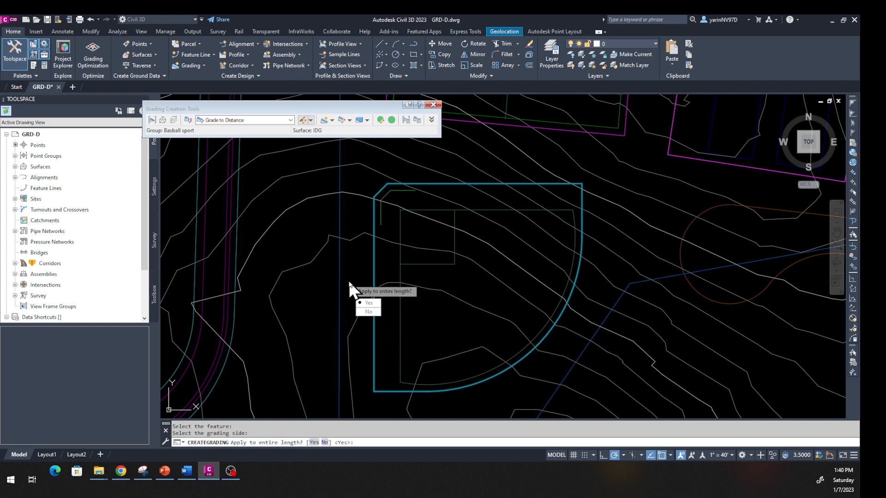
click(366, 303)
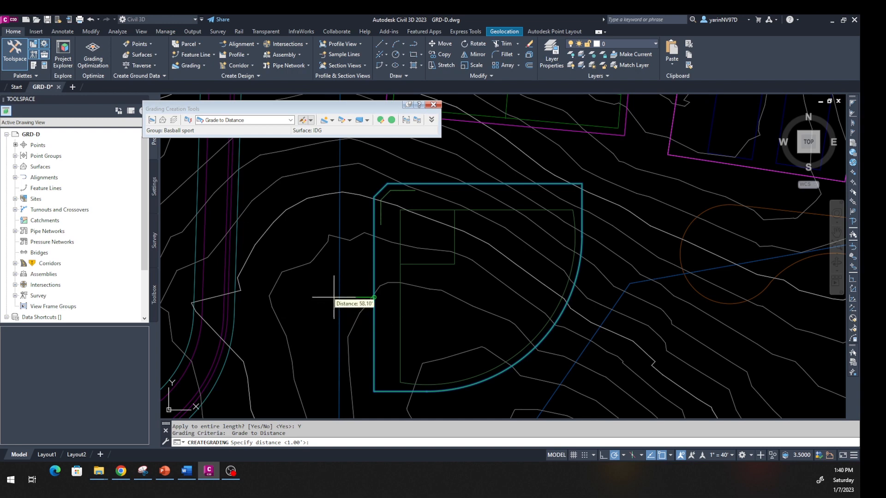
Give the outline's grading a distance of 10 feet and a grade of -4%, and end the grading command
text(10)
key(Return)
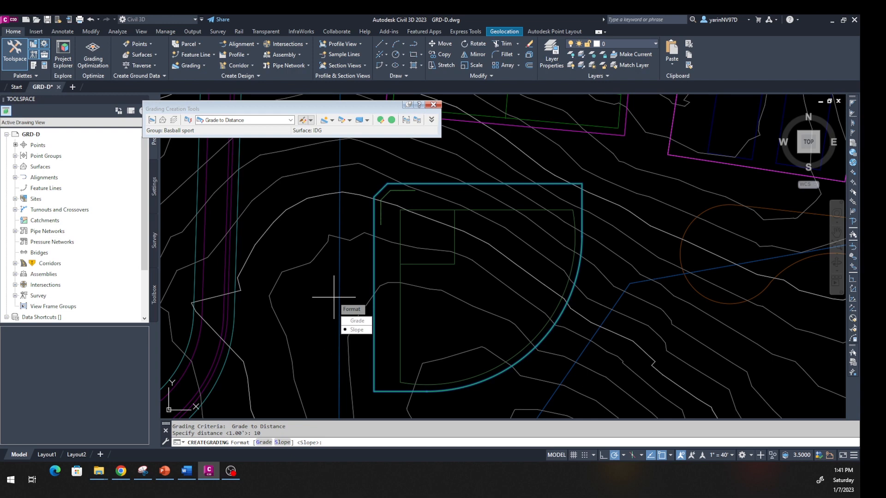
click(362, 320)
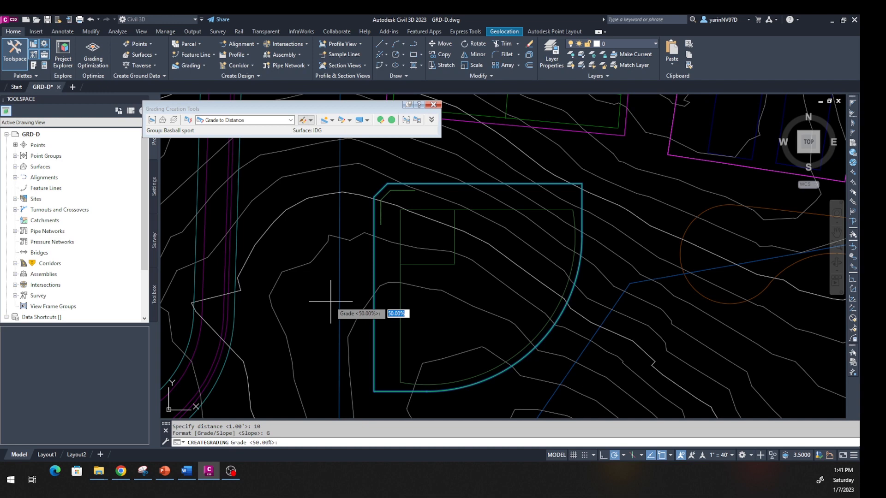
text(-4)
key(Return)
scroll(362, 294, up, 8)
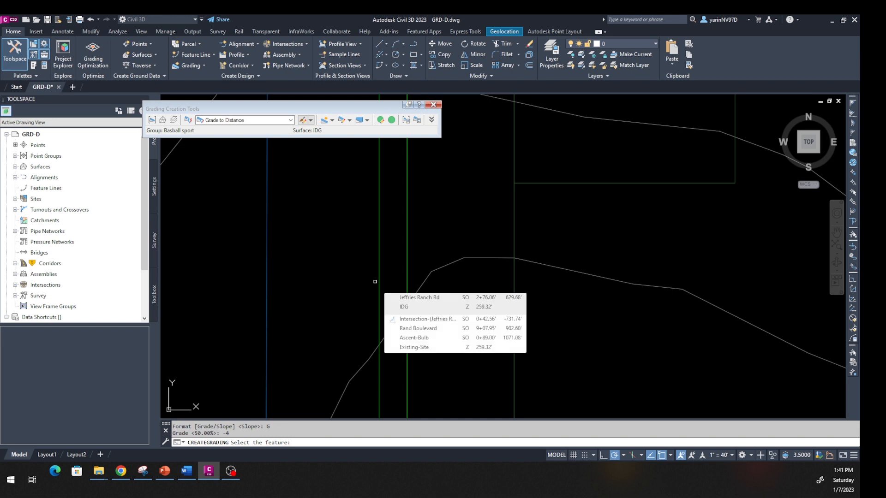
key(Escape)
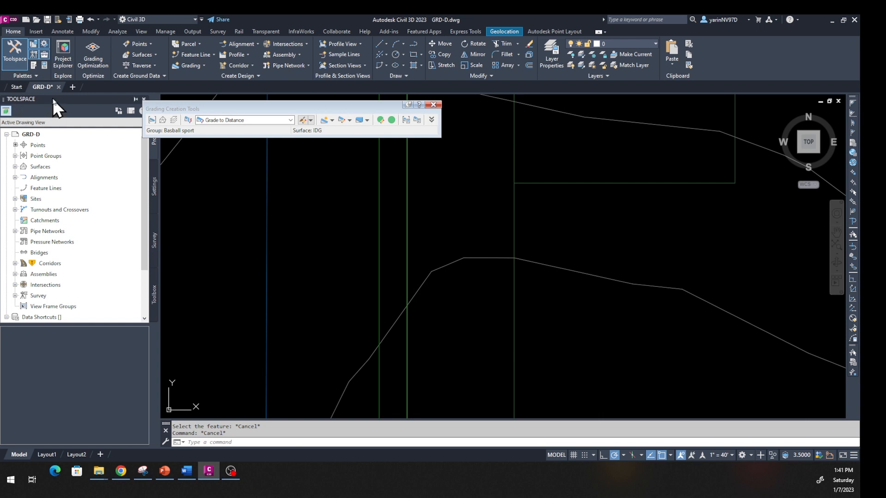
Start a Grade to Relative Elevation grading on the outer edge of the 10-foot grading, applied to its entire length
click(292, 120)
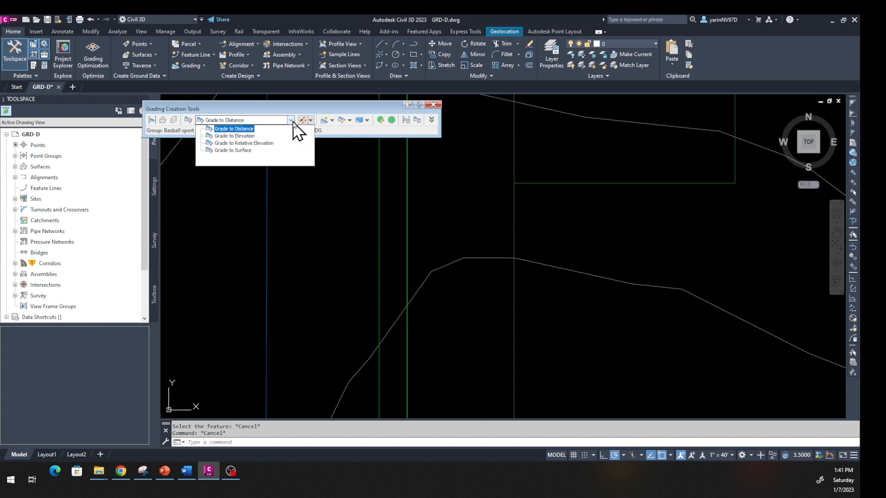
click(265, 145)
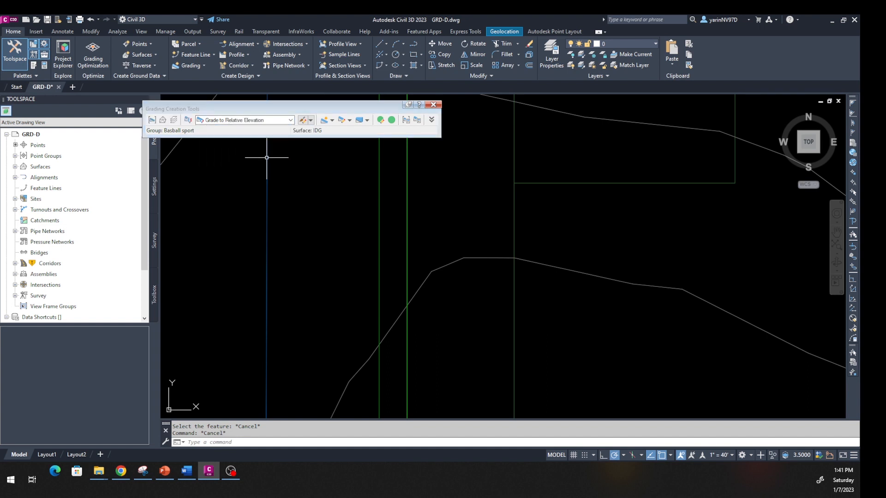
click(324, 121)
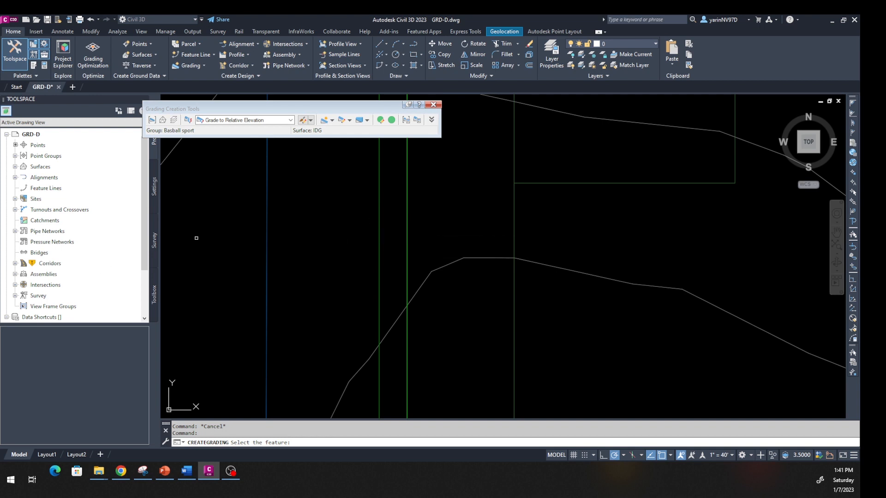
key(alt+Tab)
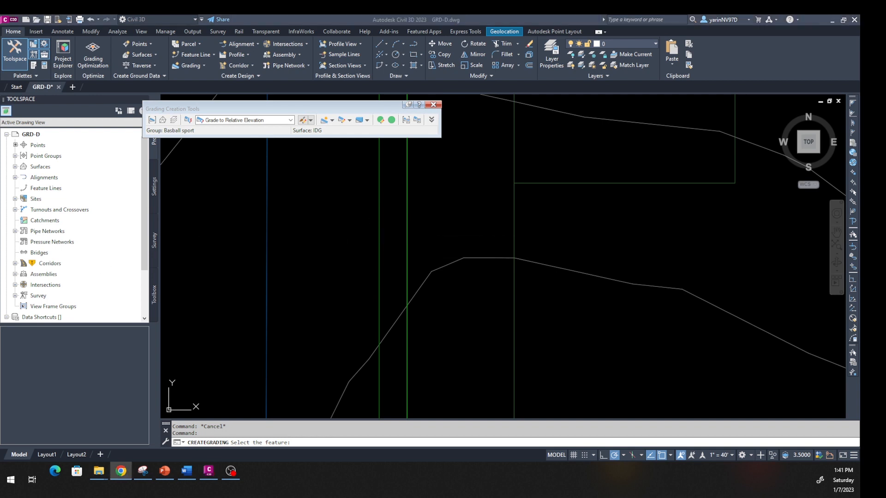
click(375, 223)
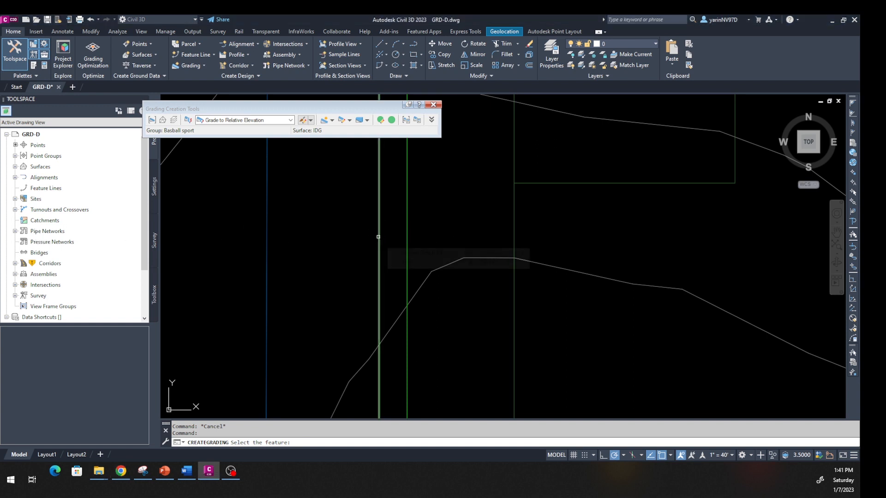
click(378, 237)
scroll(378, 238, down, 5)
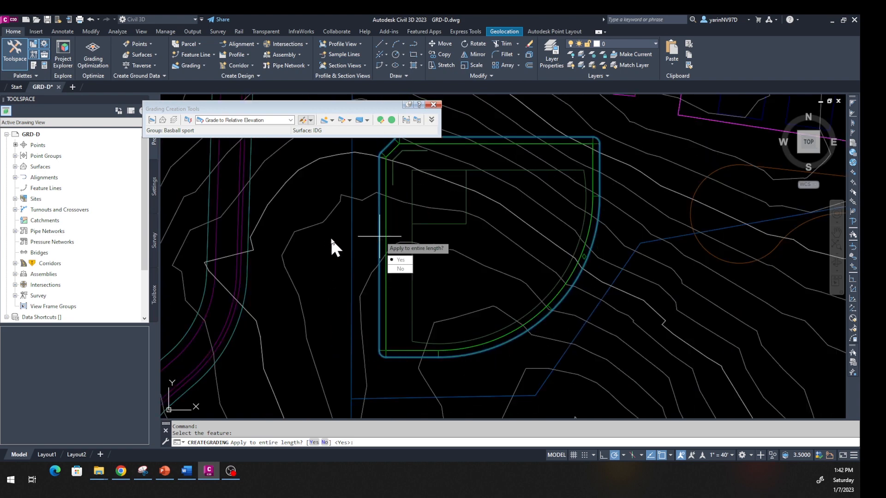
click(399, 259)
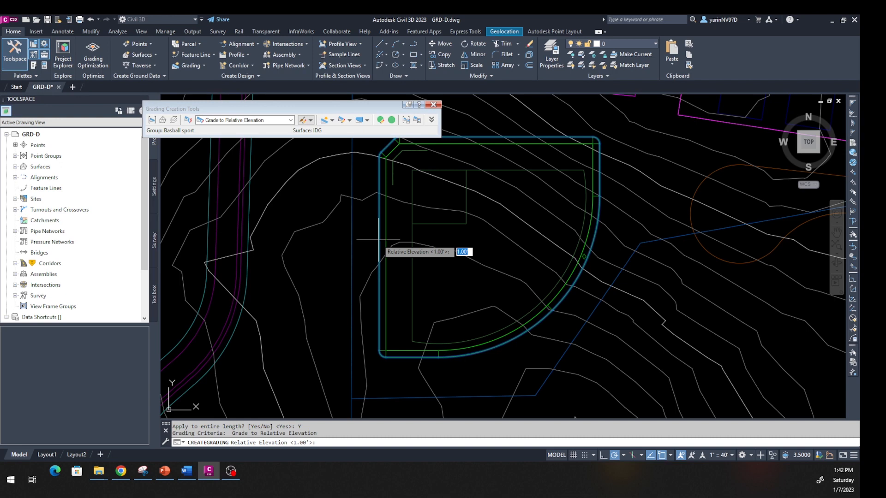
Give the second grading a relative elevation of -1.5 feet and a slope of -3, and end the grading command
text(-1.5)
key(Return)
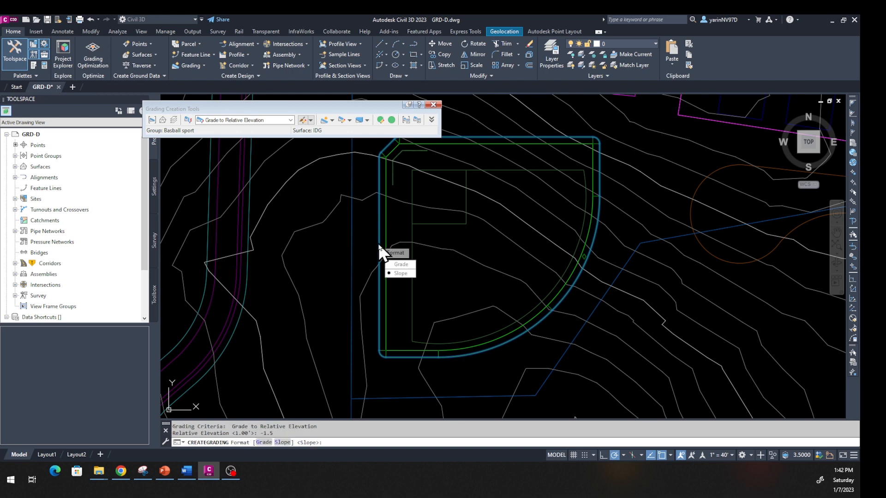
click(401, 273)
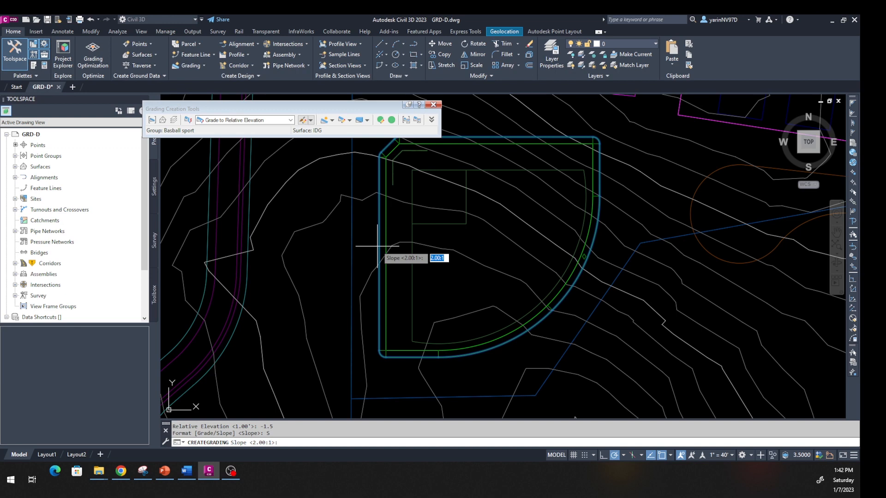
text(-3)
key(Return)
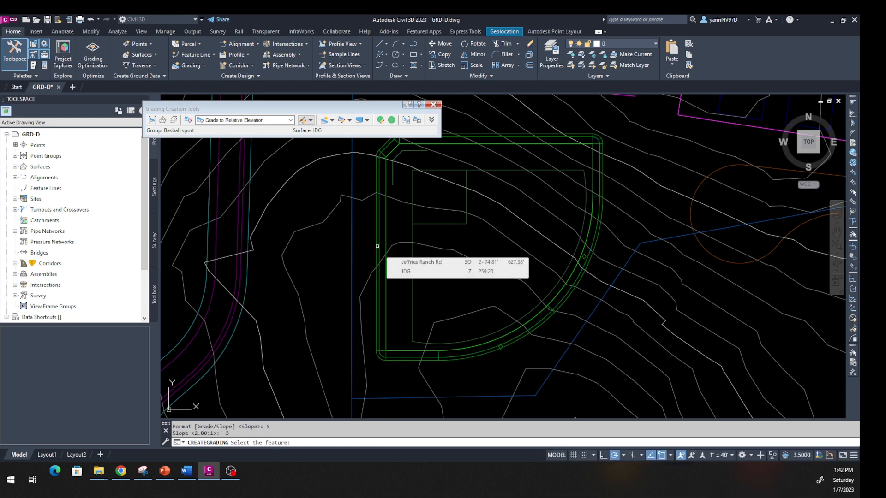
key(Escape)
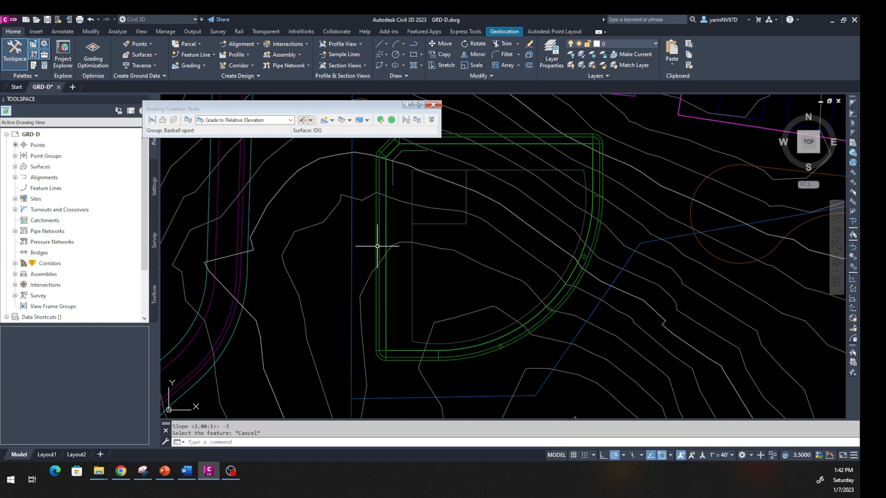
Start a Grade to Surface grading on the outer edge of the relative-elevation grading, applied to its entire length
scroll(376, 259, up, 6)
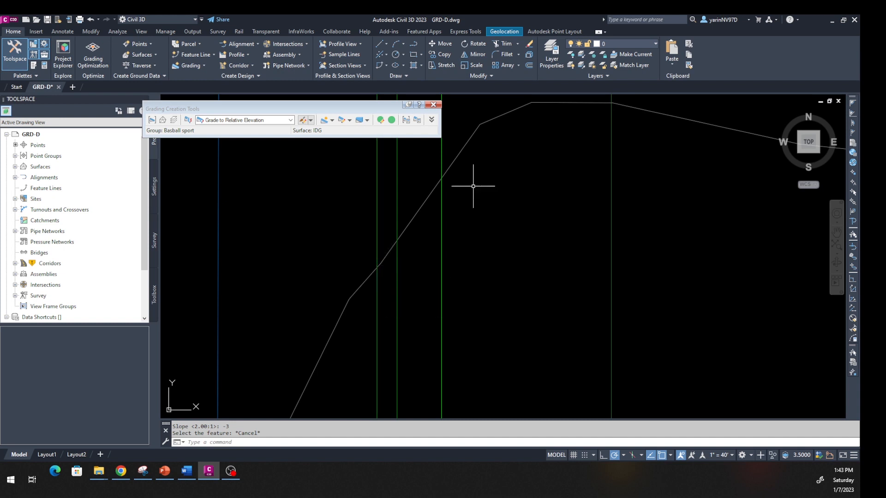
click(290, 120)
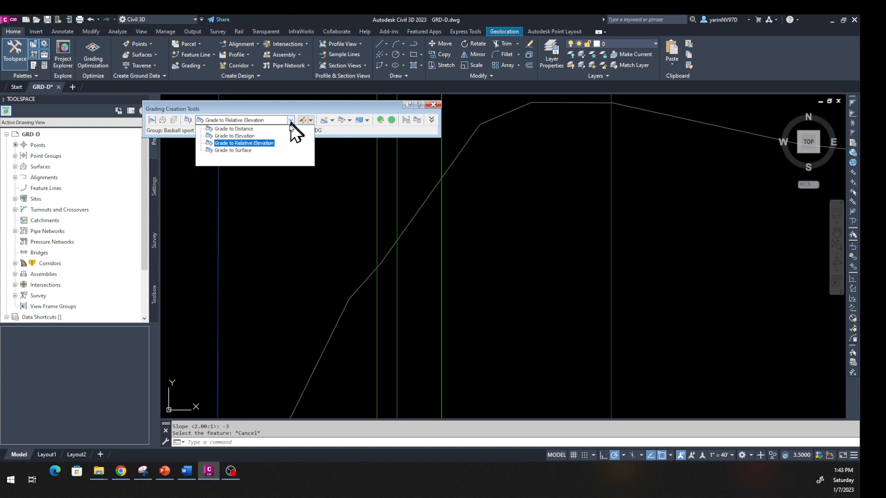
click(240, 151)
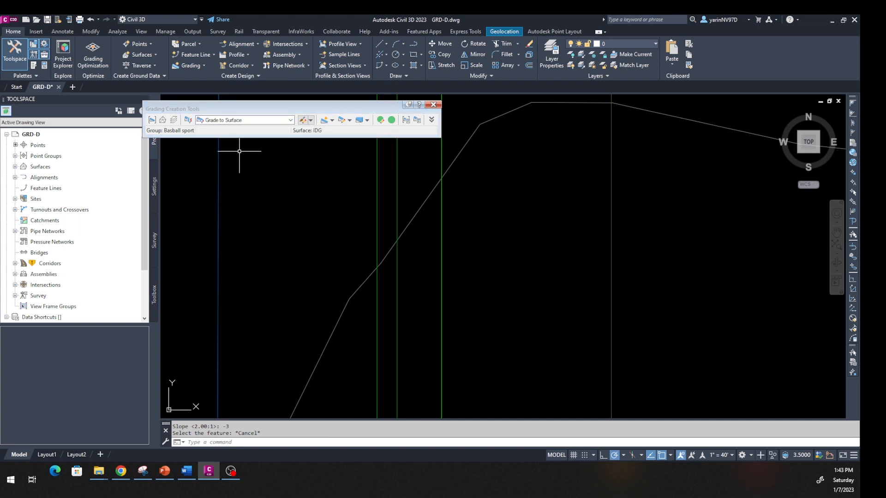
click(324, 121)
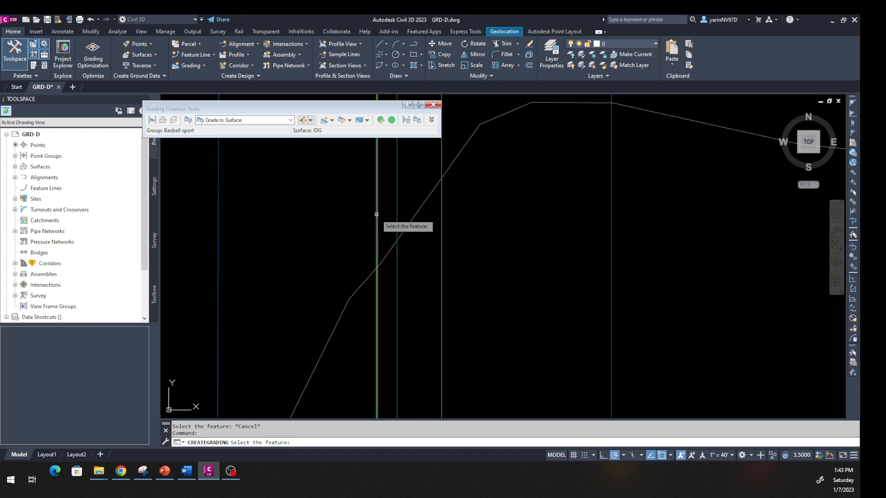
click(376, 215)
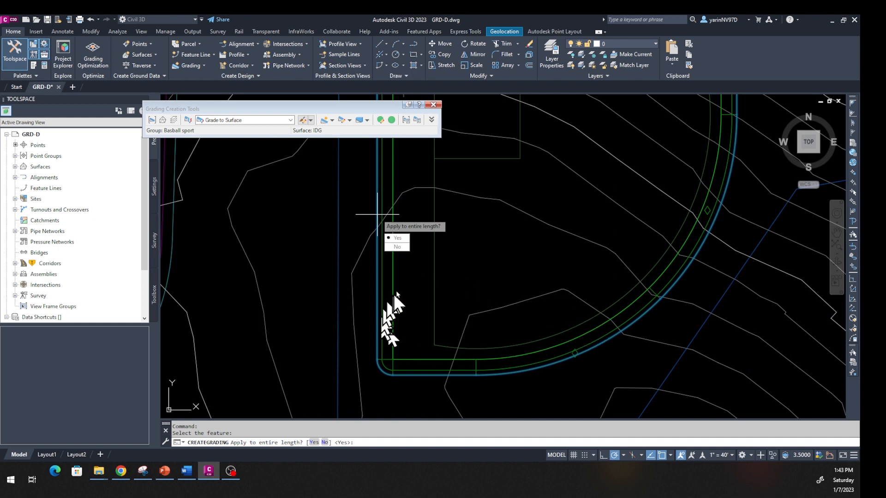
scroll(461, 271, down, 2)
scroll(462, 272, up, 2)
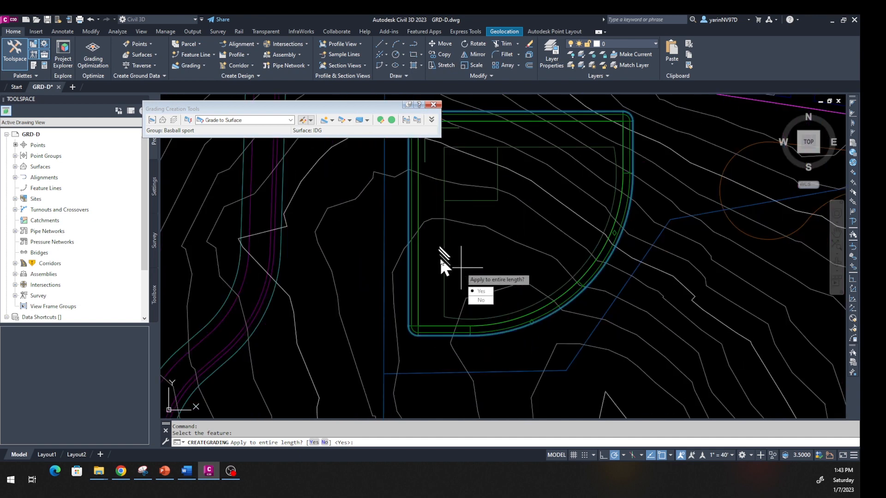
click(478, 291)
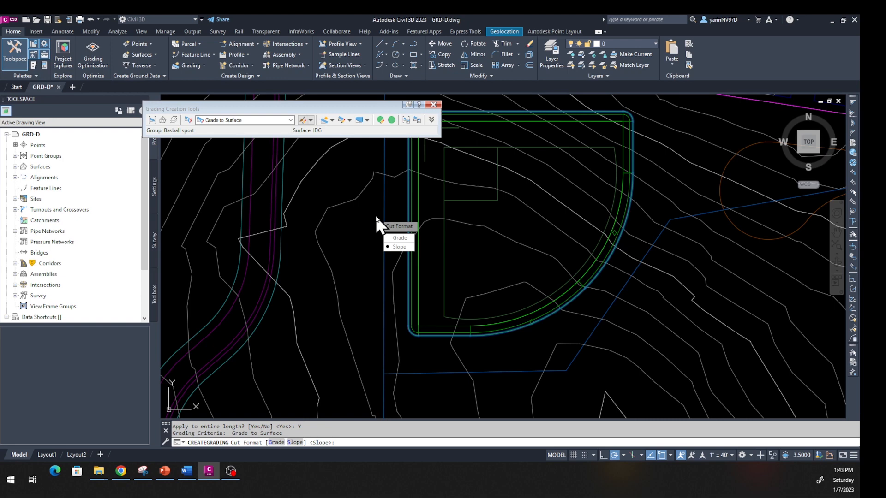
Give the surface grading a cut slope of 1.5 and a fill slope of 1.5, end the grading command and save the drawing
click(398, 246)
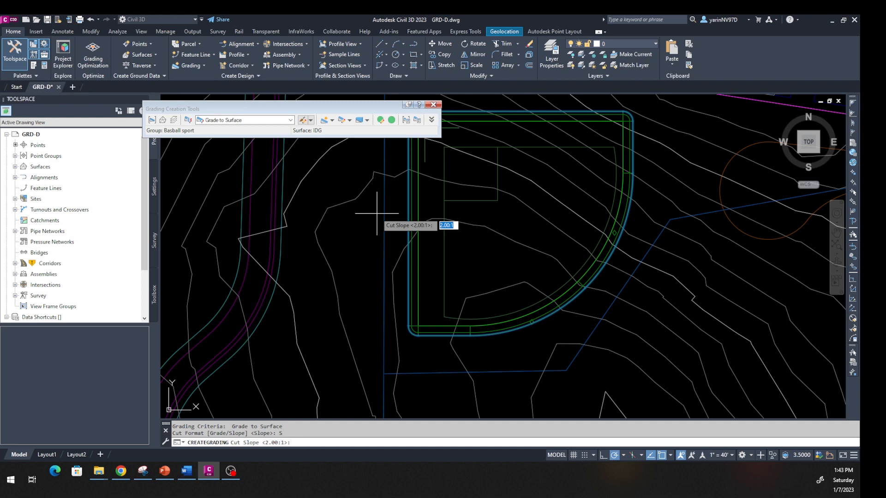
text(1.5)
key(Return)
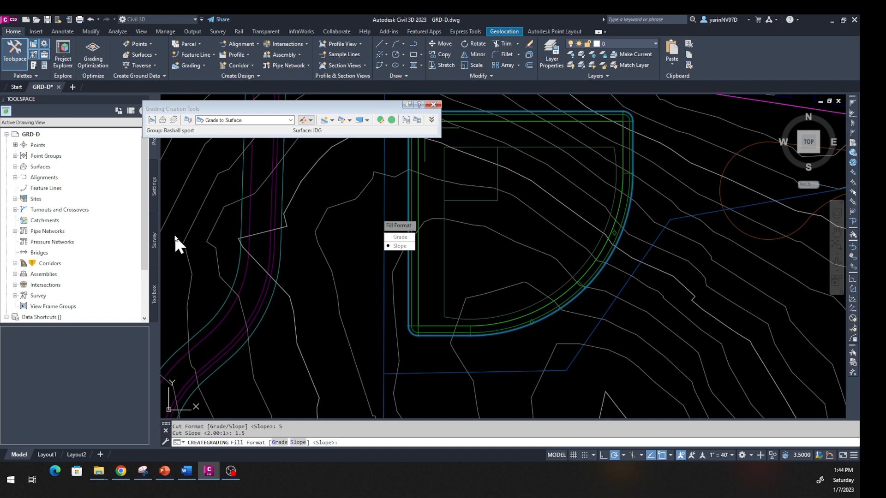
click(399, 246)
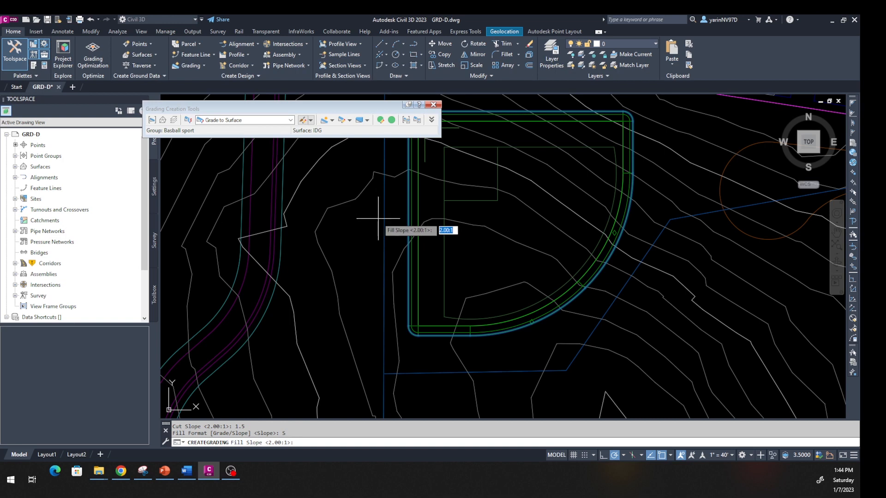
text(1.5)
key(Return)
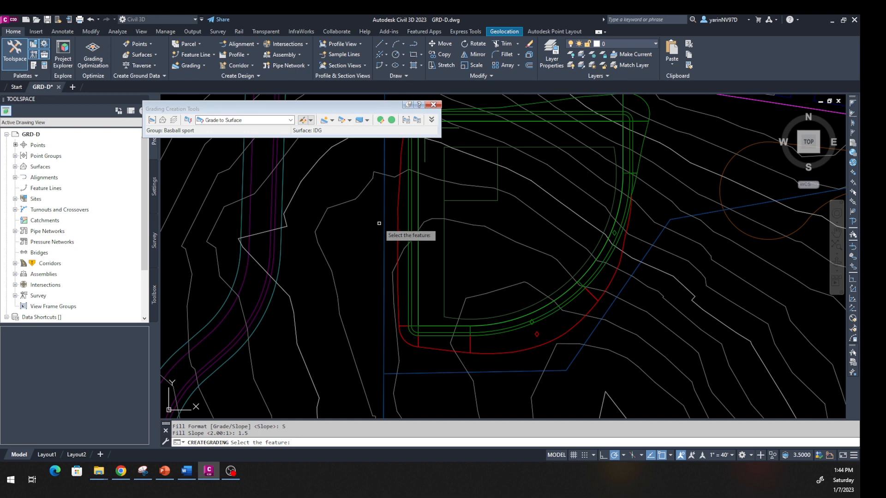
key(Escape)
scroll(379, 227, down, 2)
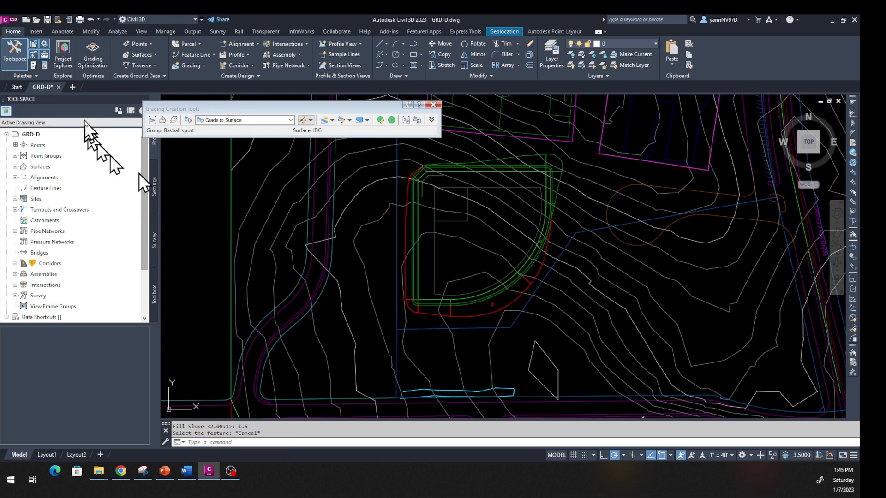
click(48, 20)
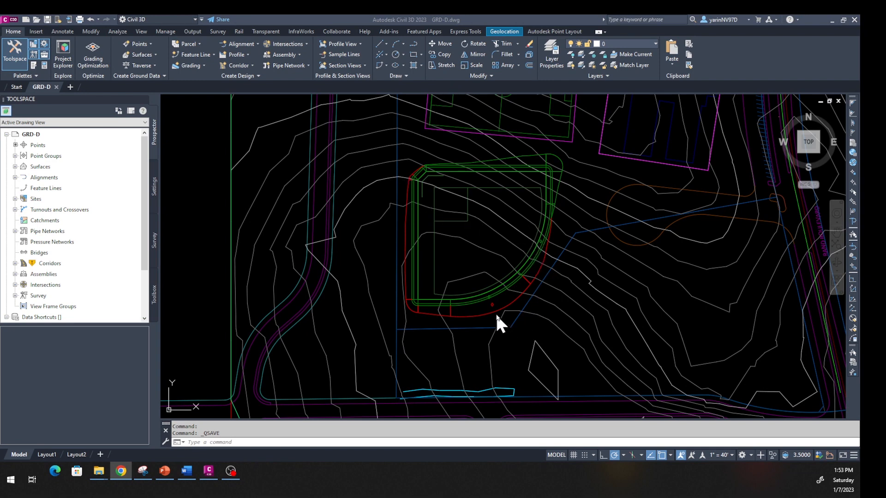
Enable automatic surface creation for the Basball sport grading group, making a TIN surface named Basball sport with the ASC-Contours 1' and 5' (Design) style
scroll(487, 310, up, 5)
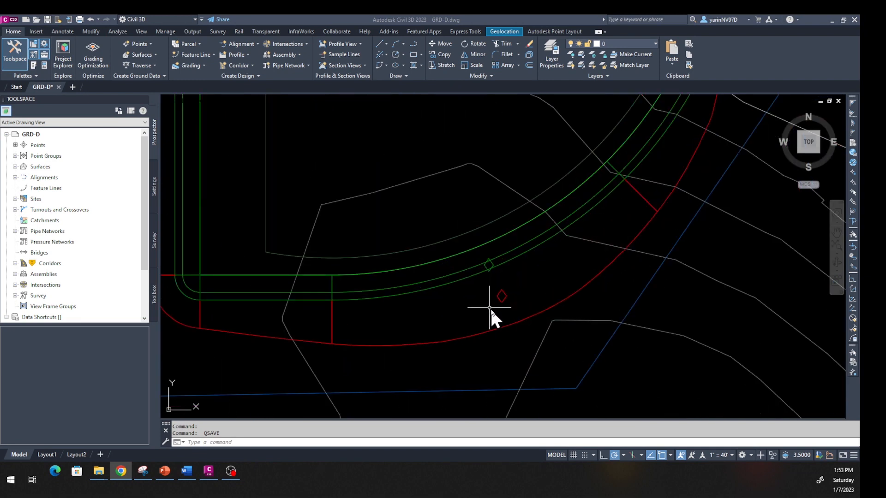
scroll(491, 310, up, 2)
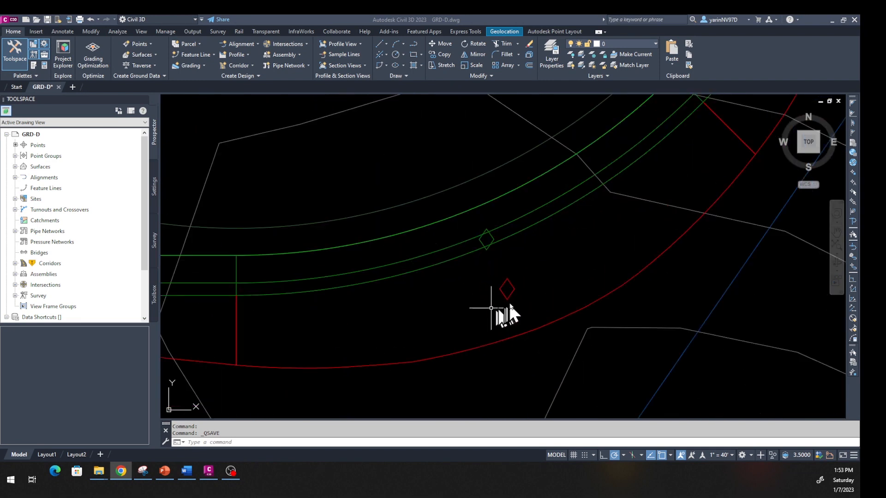
click(490, 240)
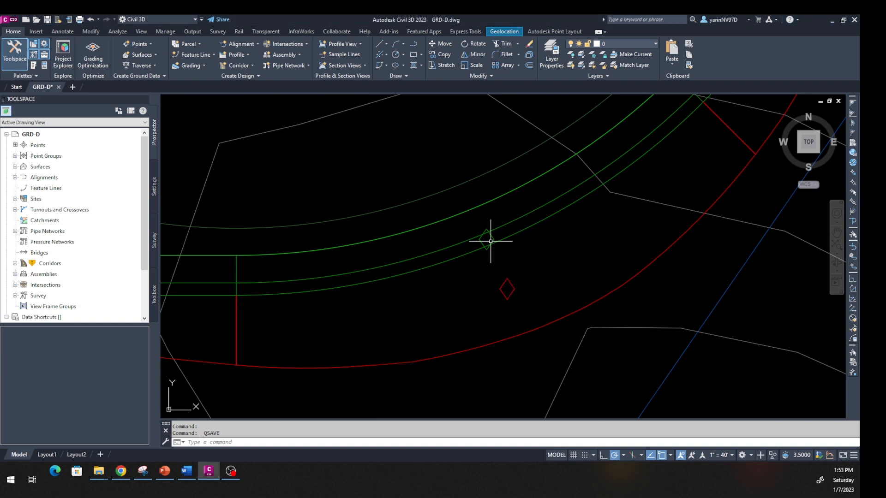
click(490, 241)
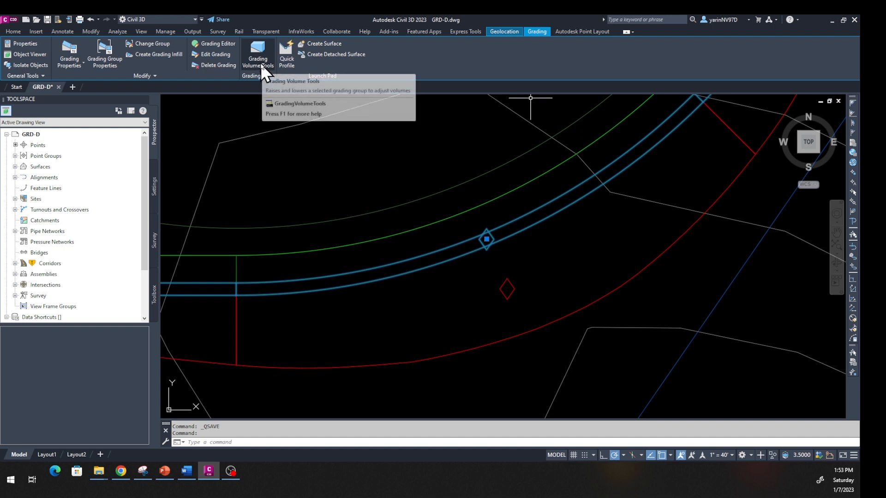
click(106, 59)
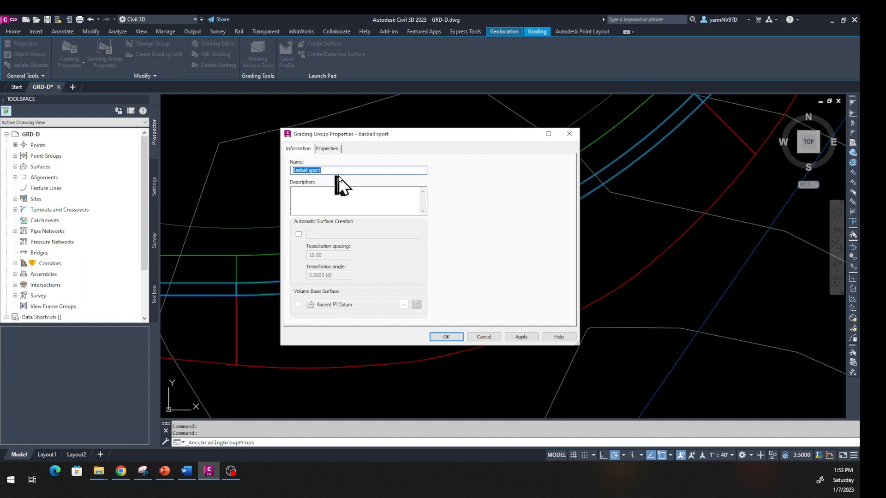
click(298, 234)
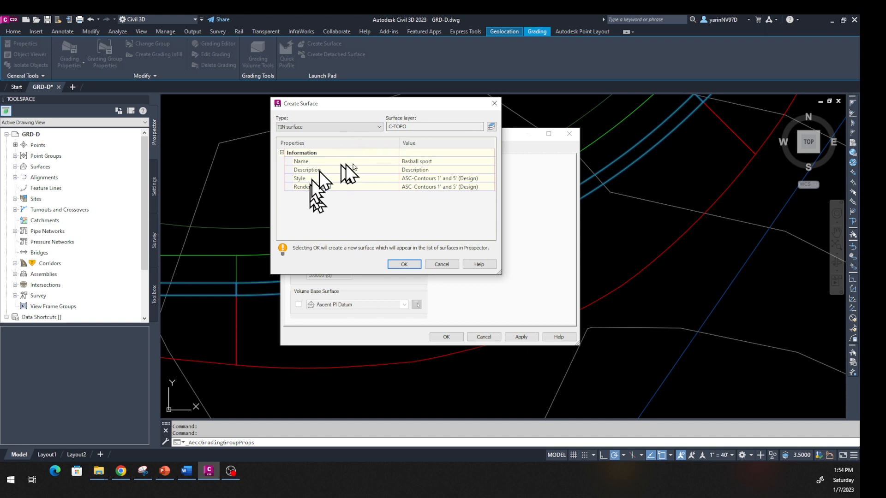
click(402, 266)
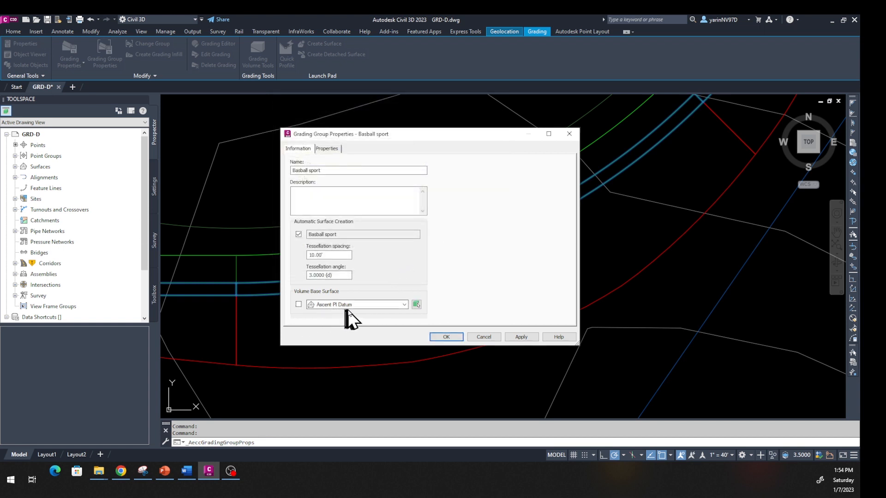
click(446, 336)
Show the IDG surface in an enlarged Object Viewer from the SW Isometric direction
scroll(454, 323, up, 5)
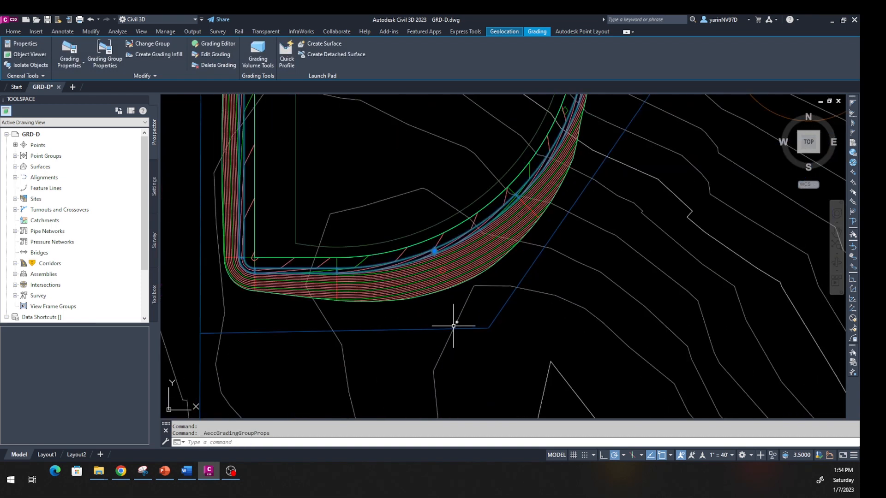
middle_drag(399, 183, 444, 303)
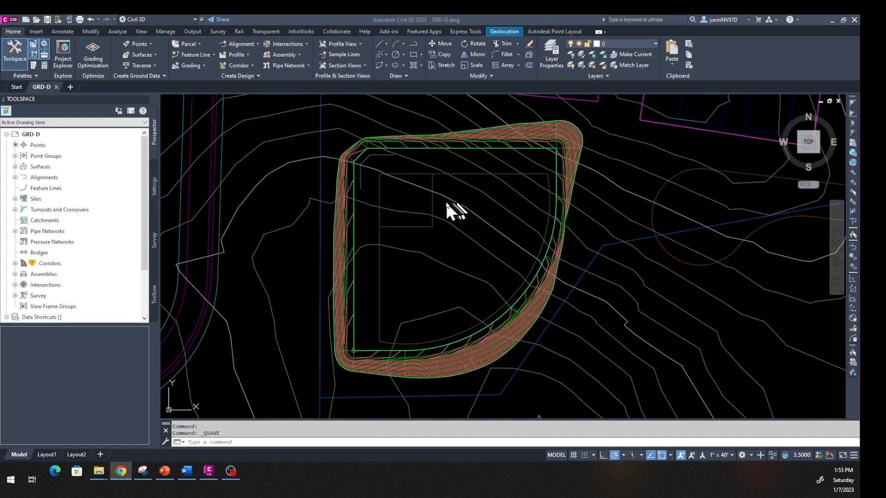
click(446, 198)
click(447, 199)
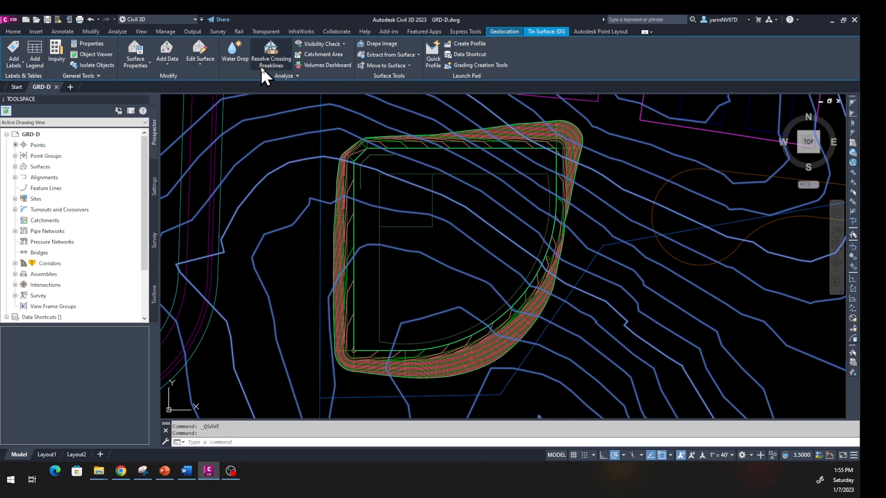
click(87, 54)
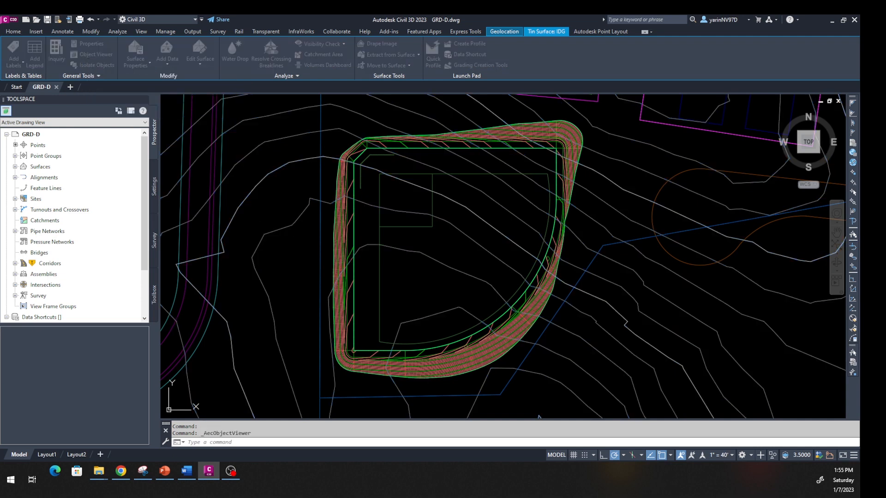
drag(402, 179, 283, 97)
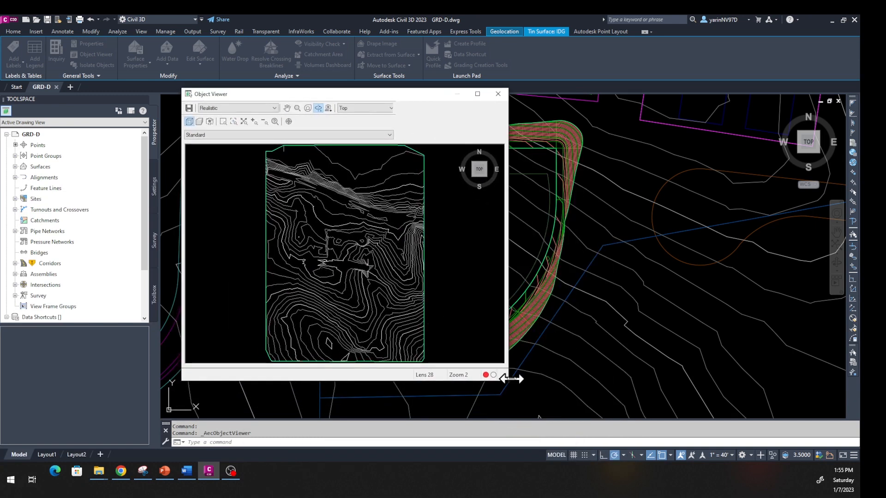
drag(507, 380, 635, 407)
click(391, 108)
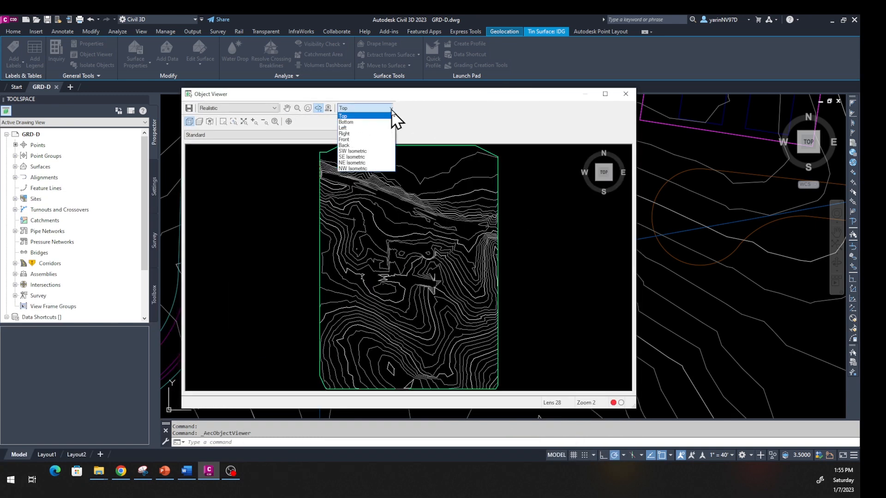
click(375, 151)
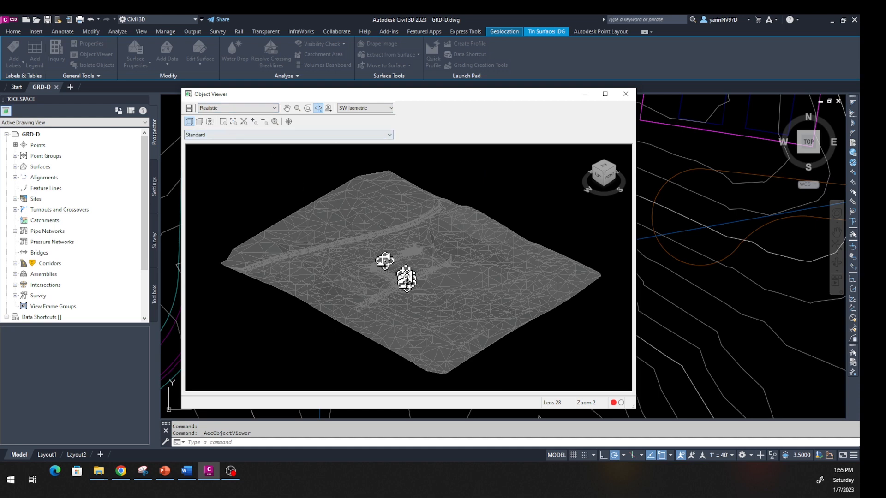
Examine the IDG surface's road and side slopes up close, switch the visual style to Shades of Gray, and close the viewer
scroll(390, 300, up, 3)
scroll(398, 303, up, 3)
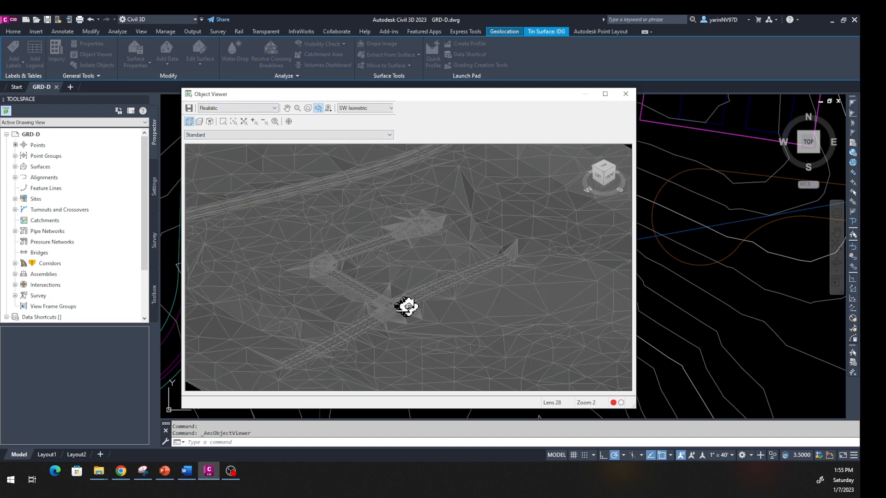
scroll(419, 336, up, 3)
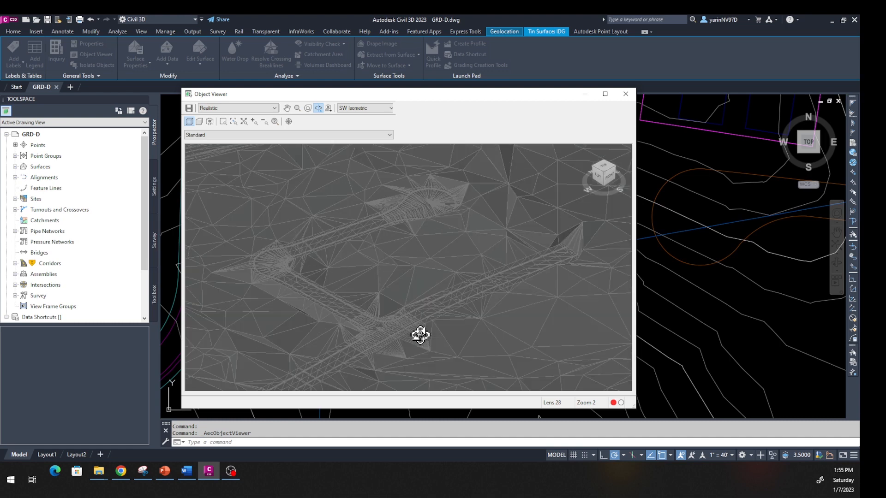
scroll(368, 331, up, 3)
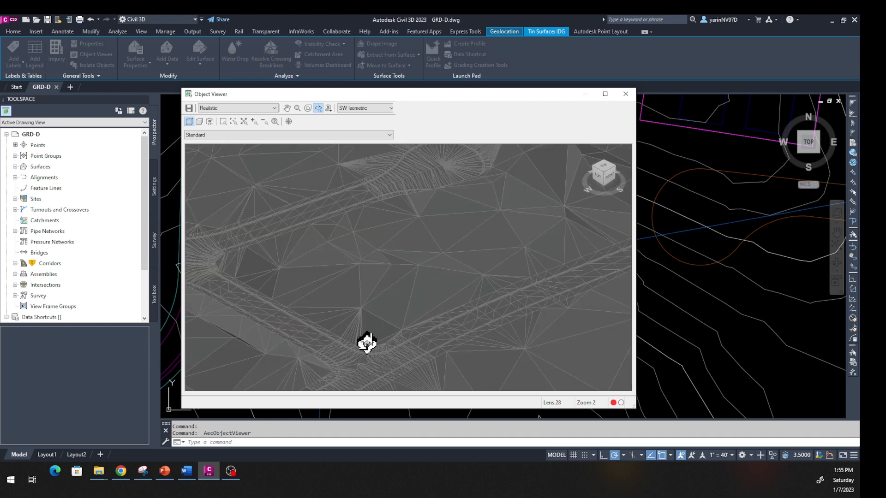
middle_drag(371, 336, 445, 245)
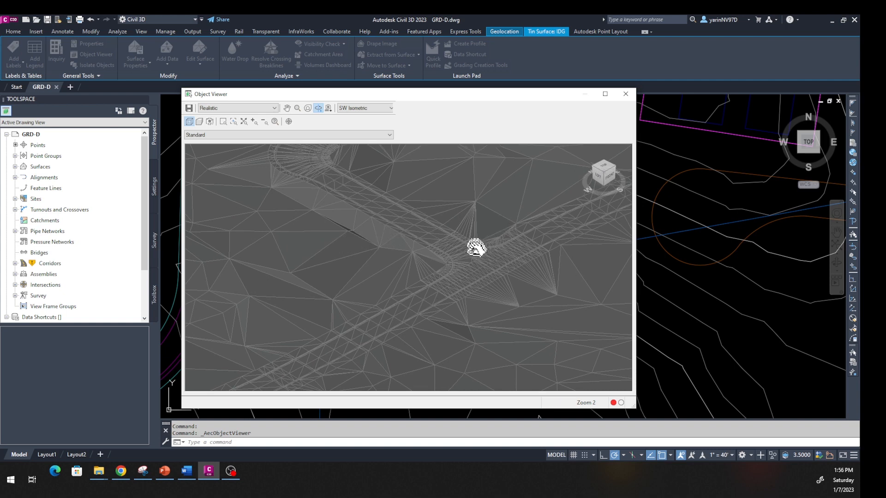
middle_drag(475, 247, 444, 338)
click(275, 108)
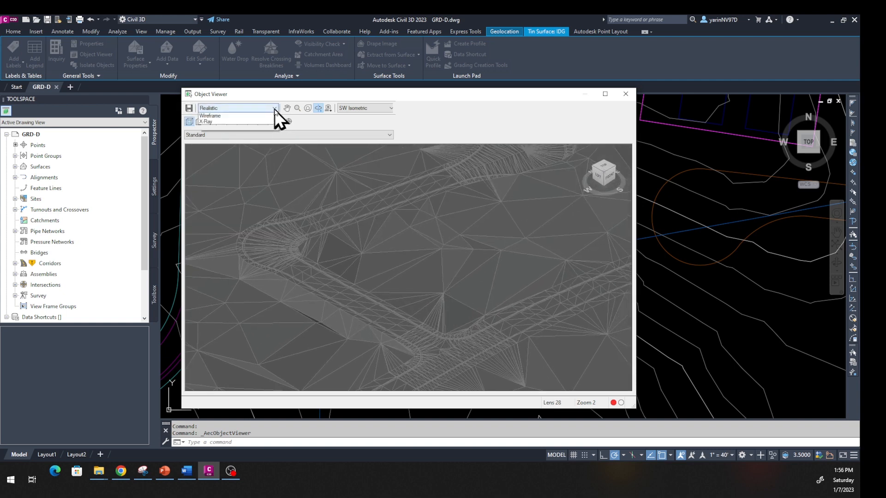
click(240, 157)
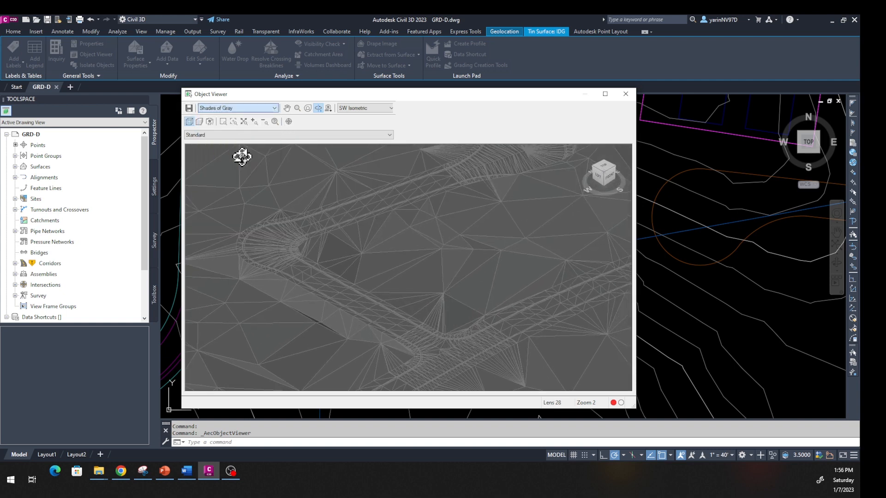
drag(380, 227, 502, 273)
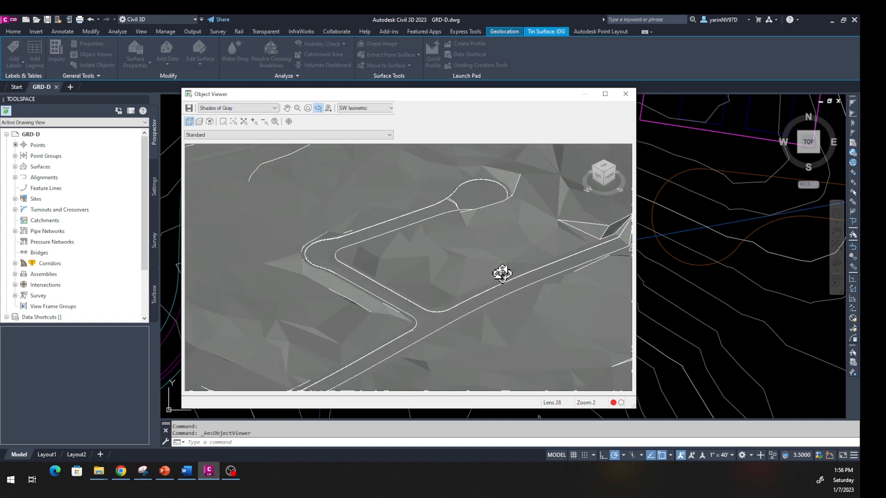
click(625, 94)
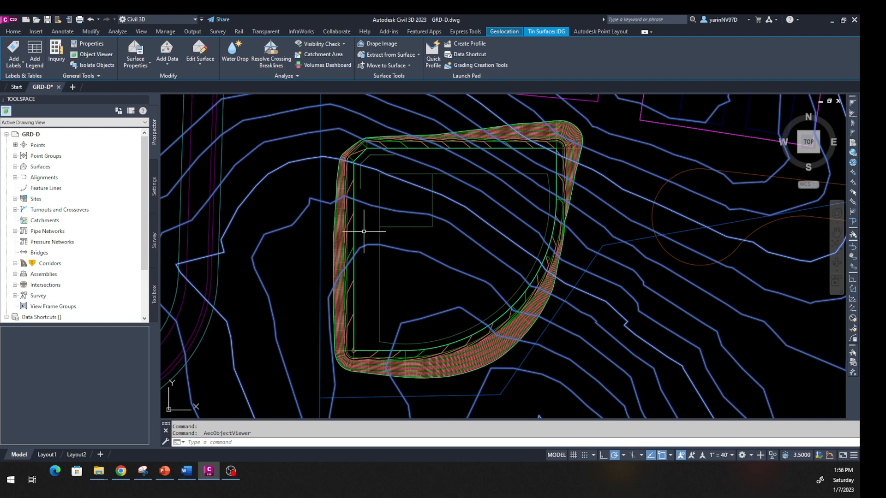
Create a grading infill in the open area inside the baseball field's feature line
key(Escape)
key(Escape)
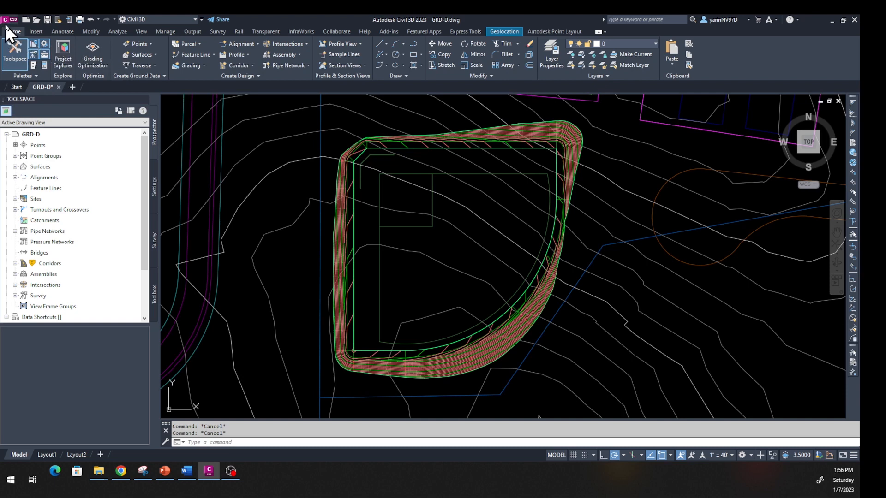
click(204, 65)
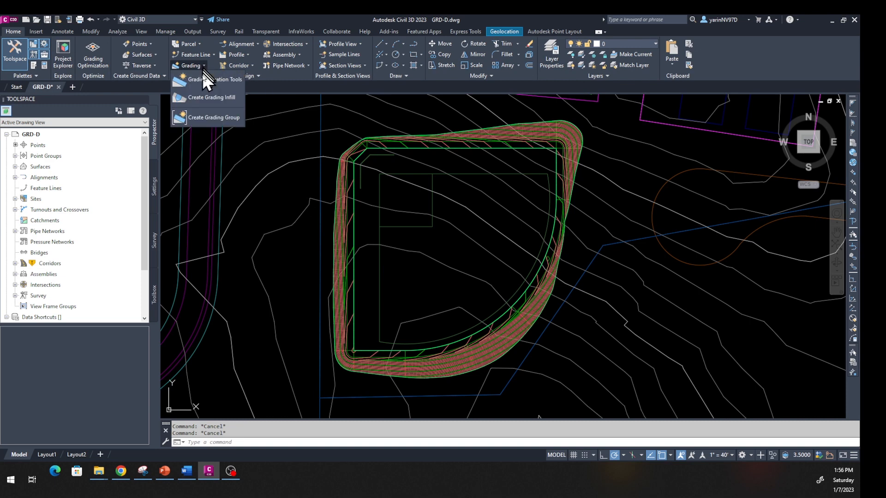
click(206, 98)
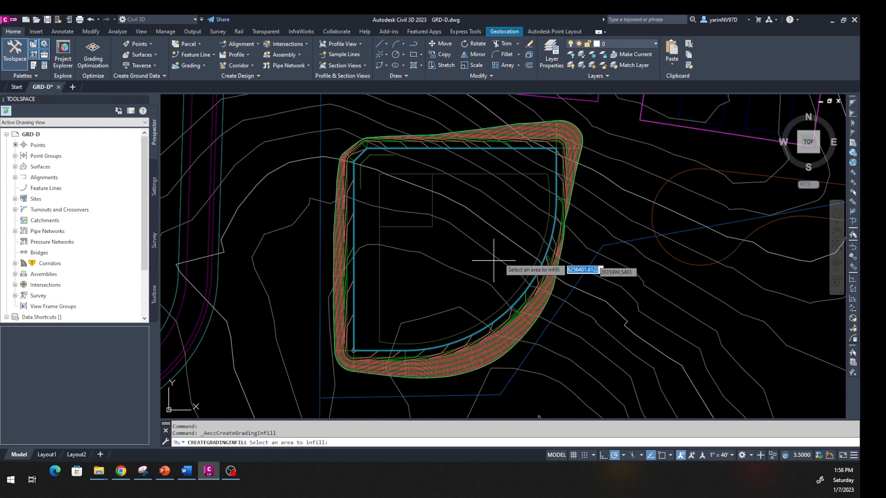
click(449, 237)
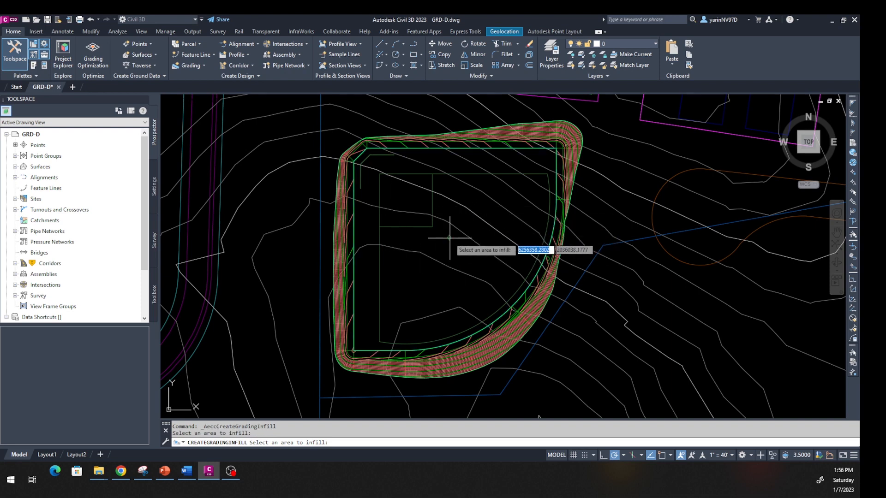
scroll(470, 246, up, 2)
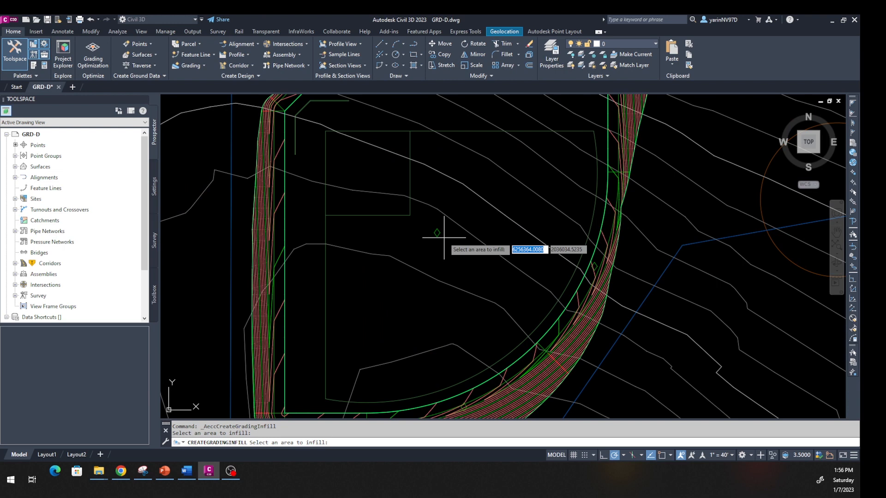
click(444, 238)
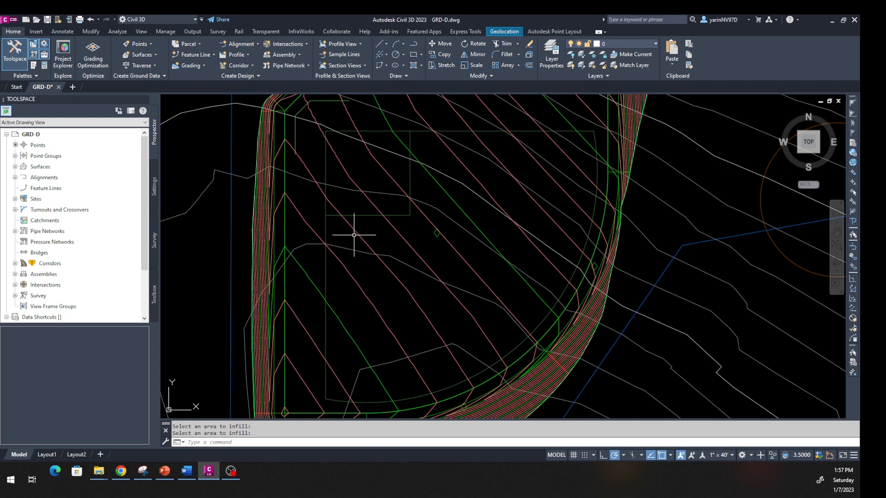
scroll(354, 234, down, 2)
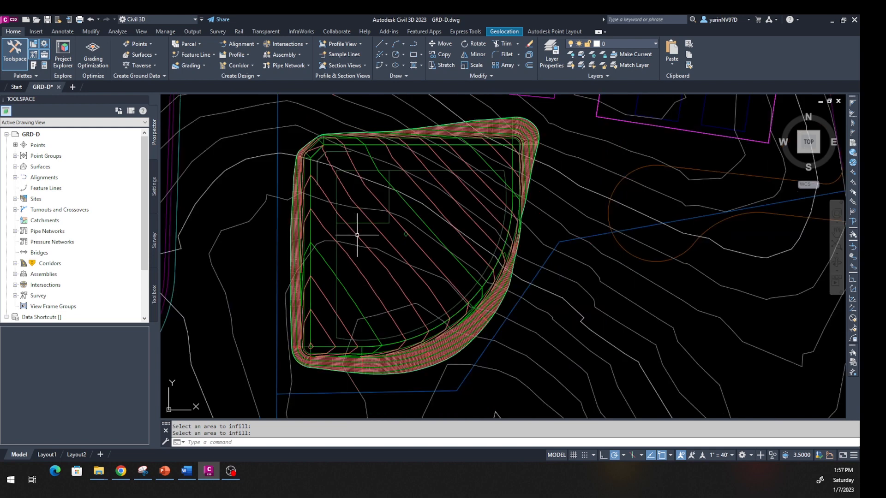
key(Escape)
In the Elevation Editor, raise the whole Baseball feature line by one 1.00' increment and lower it by two 1.00' increments
click(367, 146)
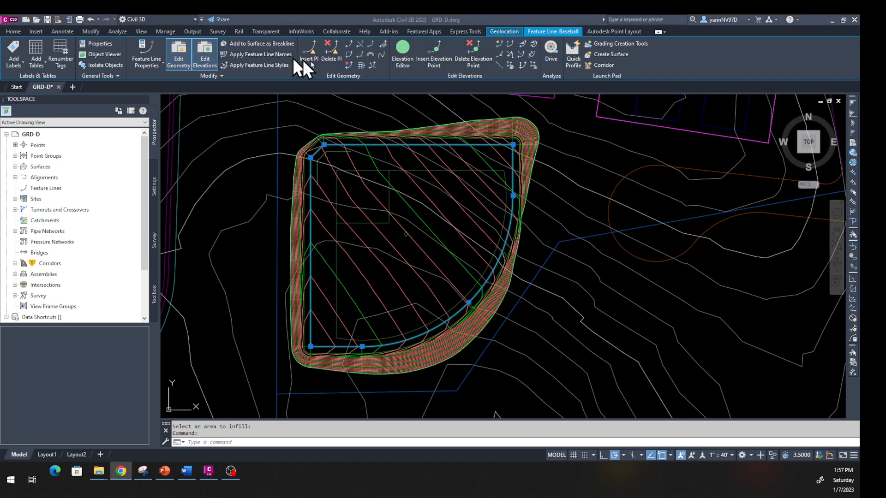
click(404, 61)
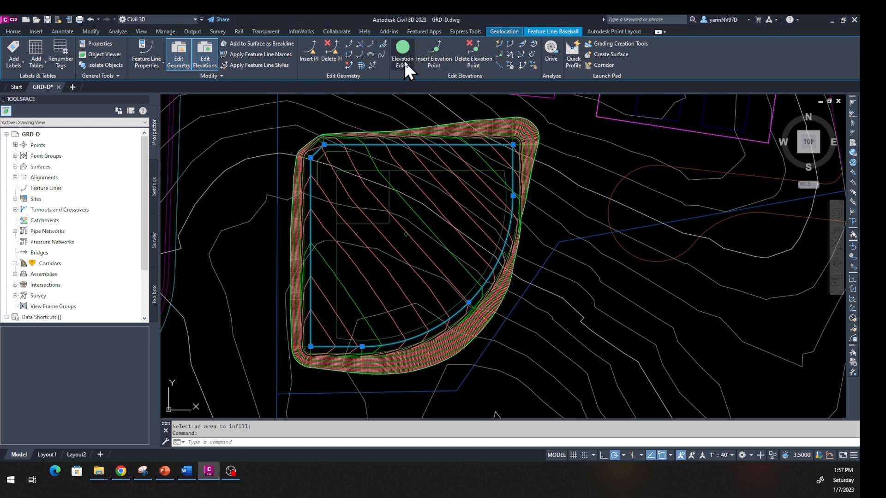
click(403, 55)
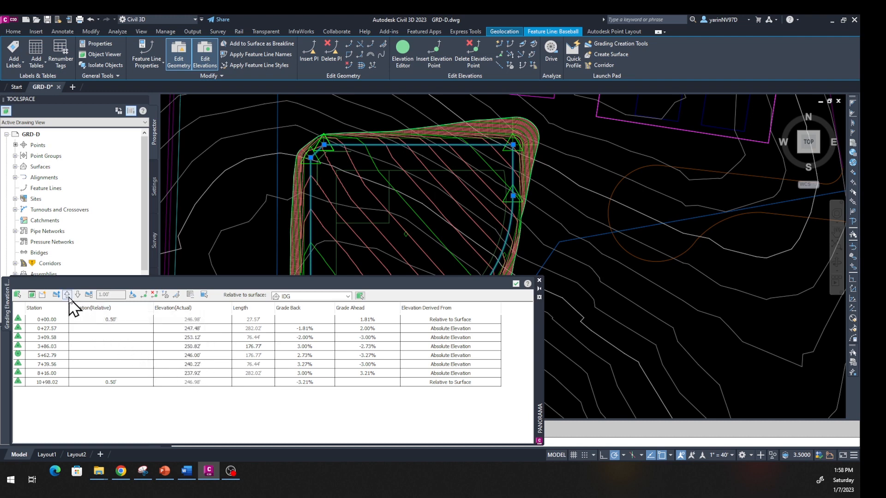
click(68, 295)
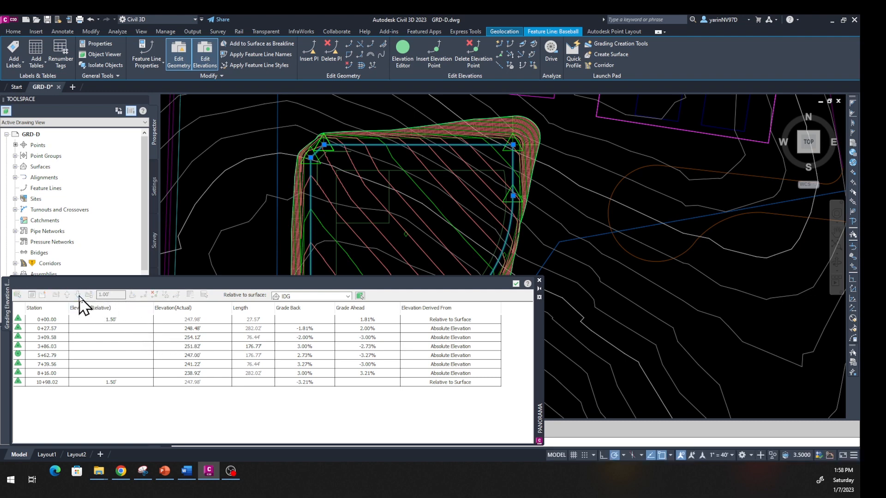
click(78, 295)
click(77, 295)
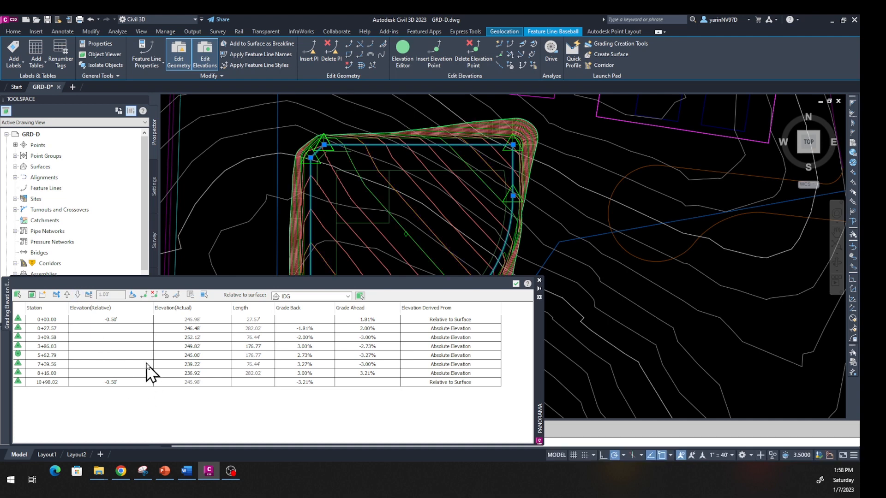
Set the relative elevation at station 0+00.00 of the Baseball feature line to 4' and close the Elevation Editor
click(109, 321)
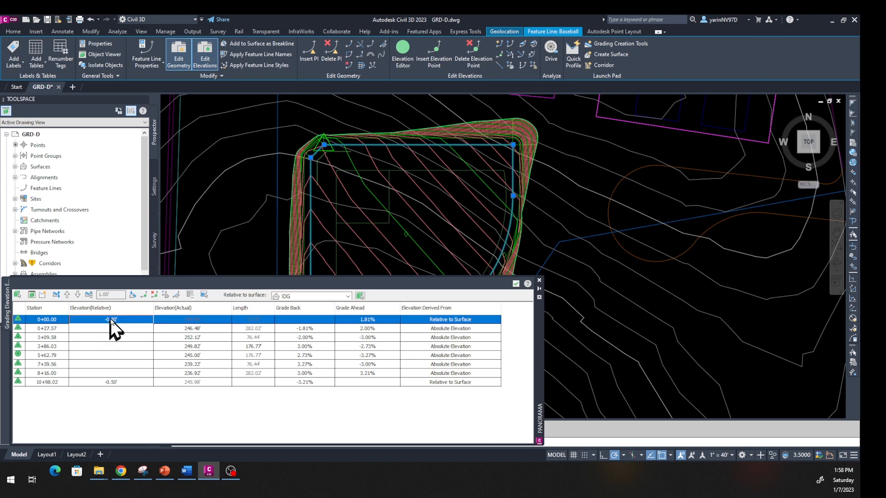
click(110, 321)
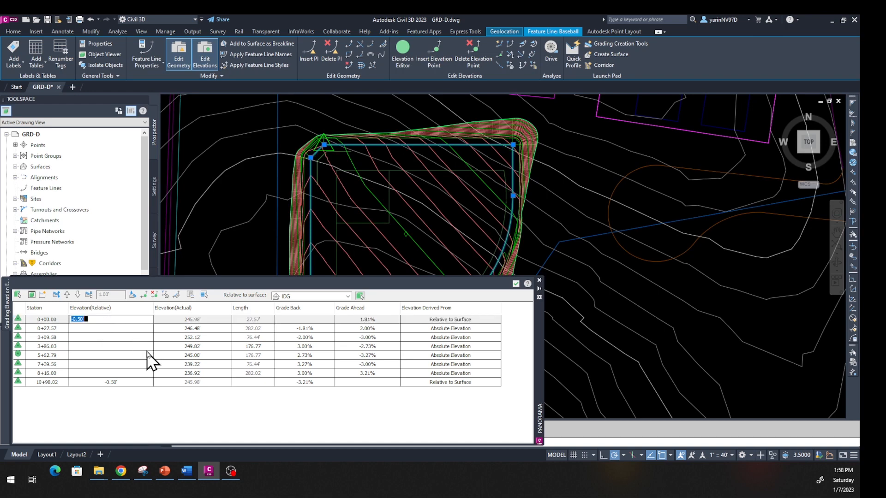
text(4)
key(Return)
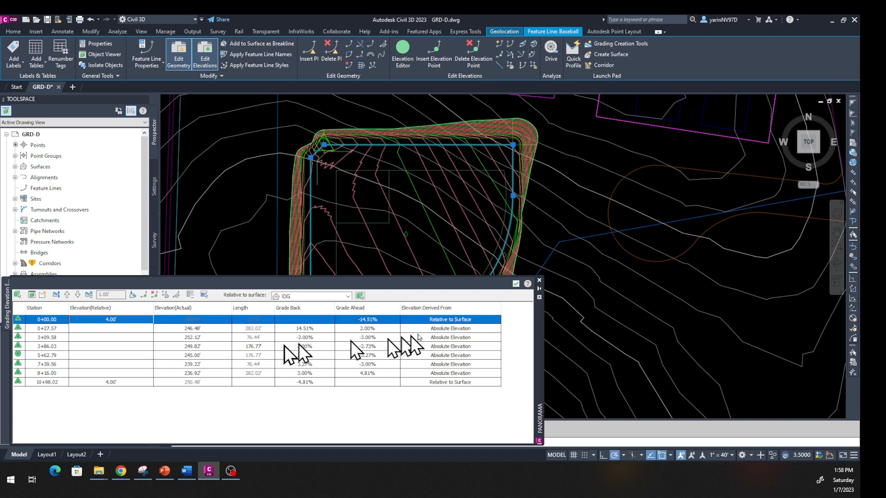
click(539, 280)
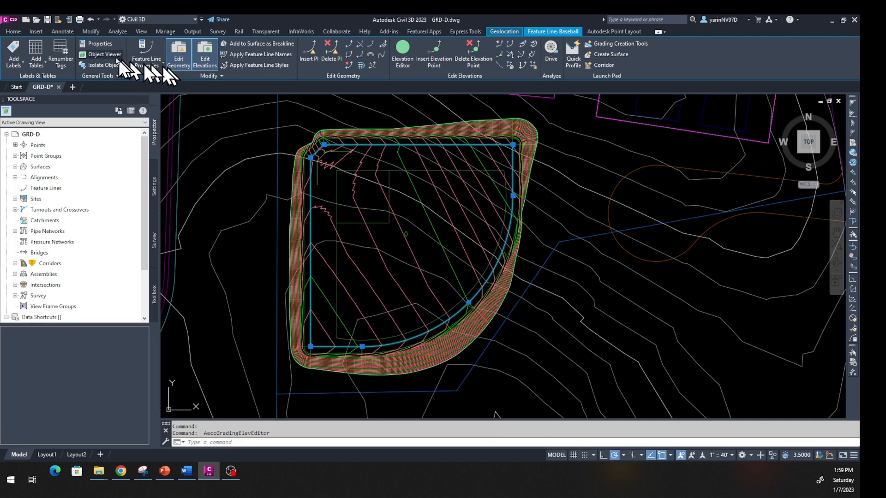
Inspect the Basball sport surface together with its feature line in the Object Viewer from the SW Isometric direction, and close the viewer
click(104, 54)
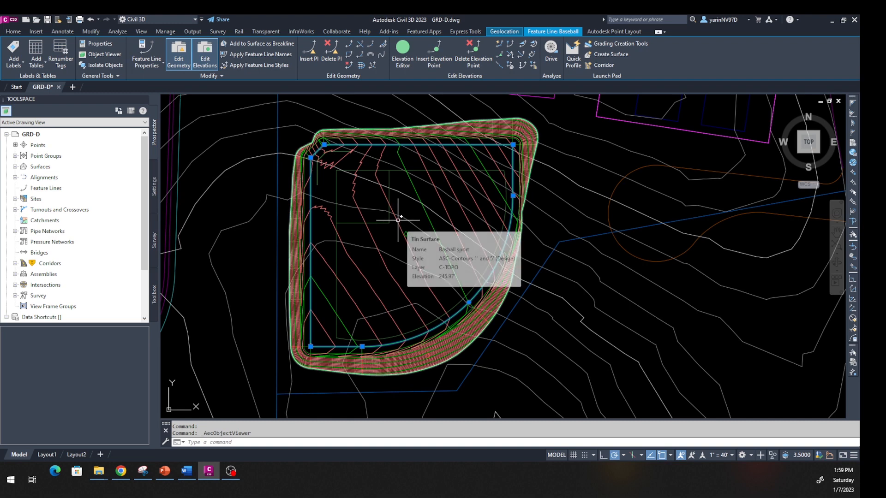
click(395, 215)
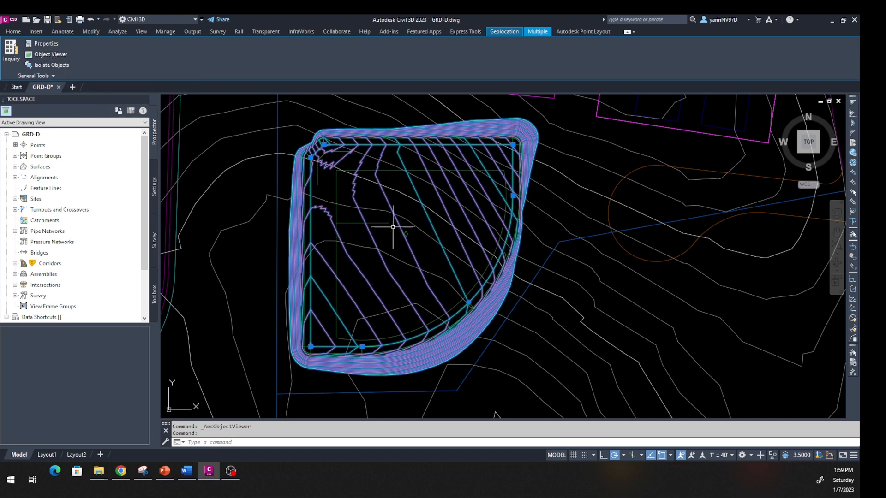
click(60, 55)
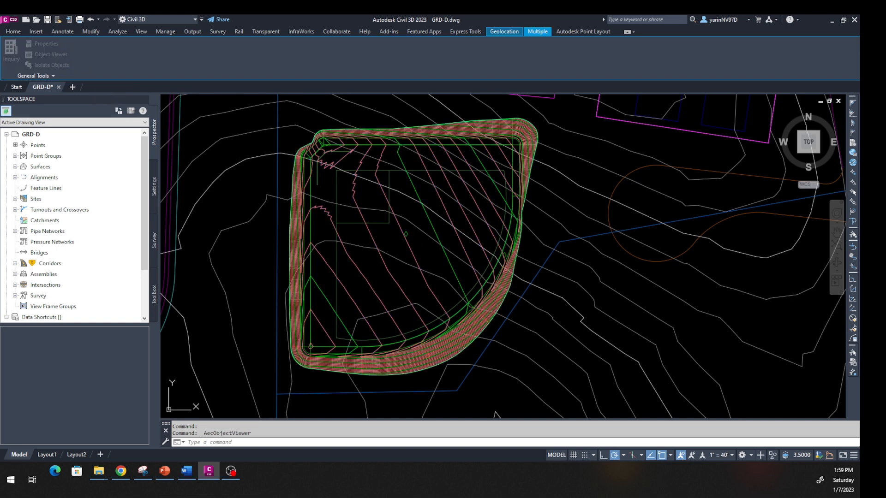
mouse_move(0, 35)
mouse_down()
mouse_move(561, 43)
mouse_move(481, 76)
mouse_up()
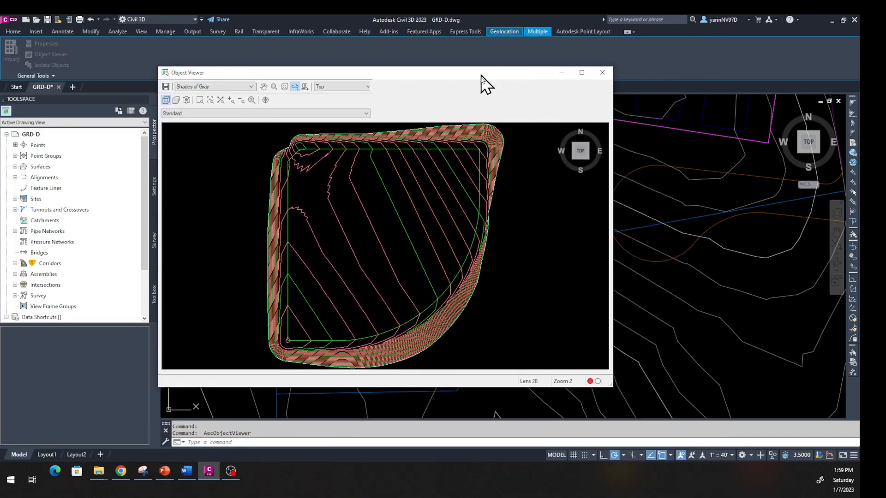
click(368, 87)
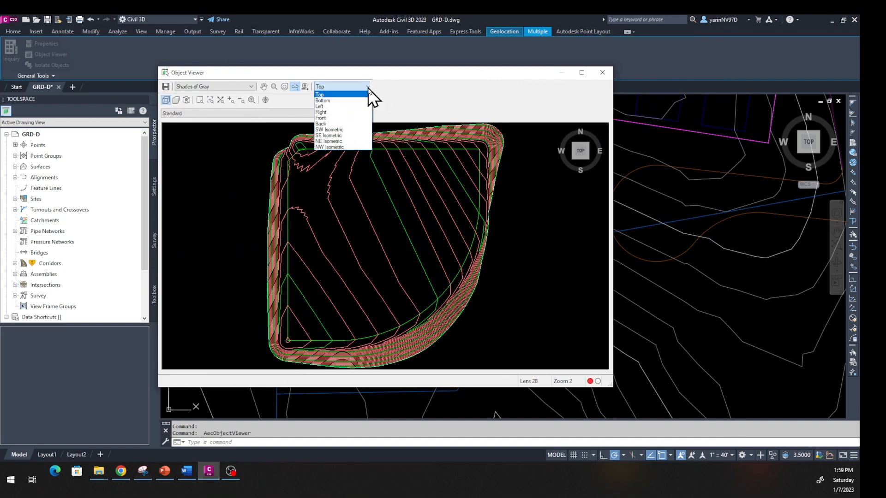
click(364, 130)
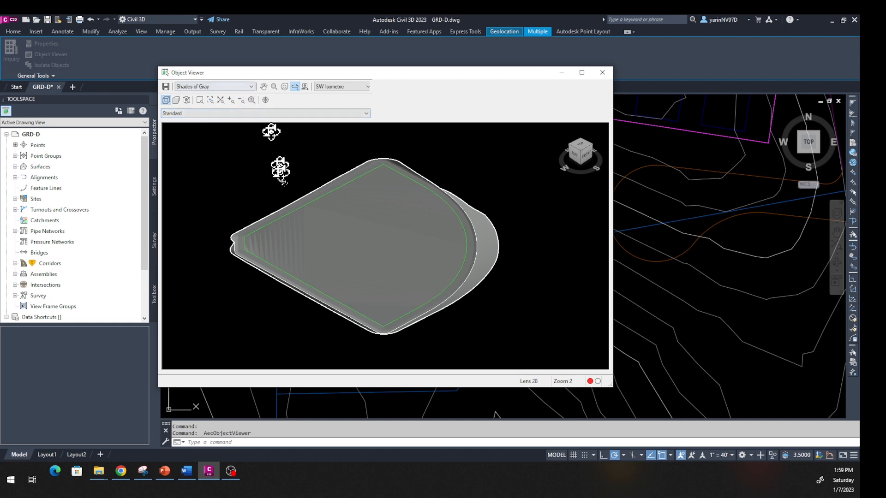
scroll(378, 261, up, 3)
scroll(378, 261, down, 2)
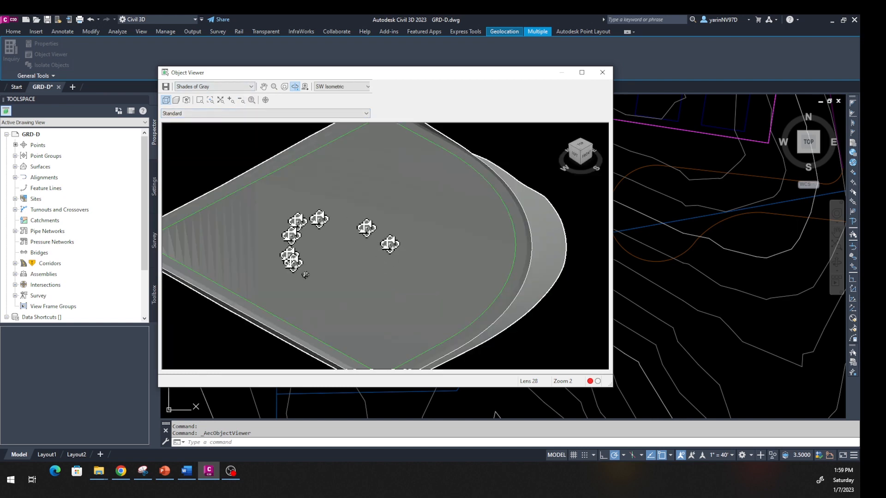
click(601, 72)
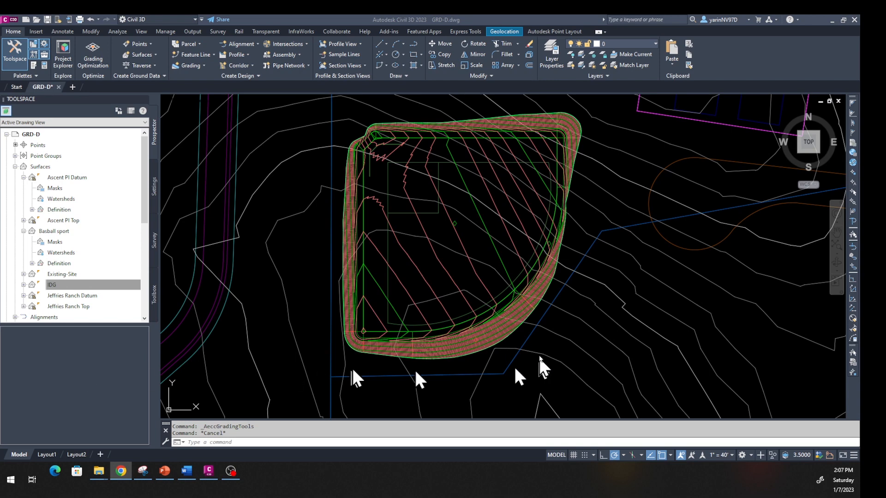
Try to open the Grading Volume Tools for the infill grading at the field's centre, and clear the selection
scroll(453, 237, up, 5)
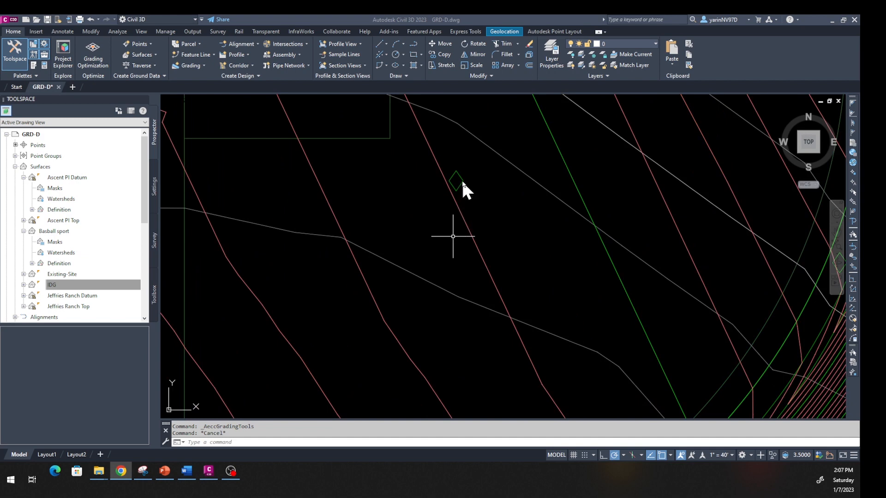
click(461, 181)
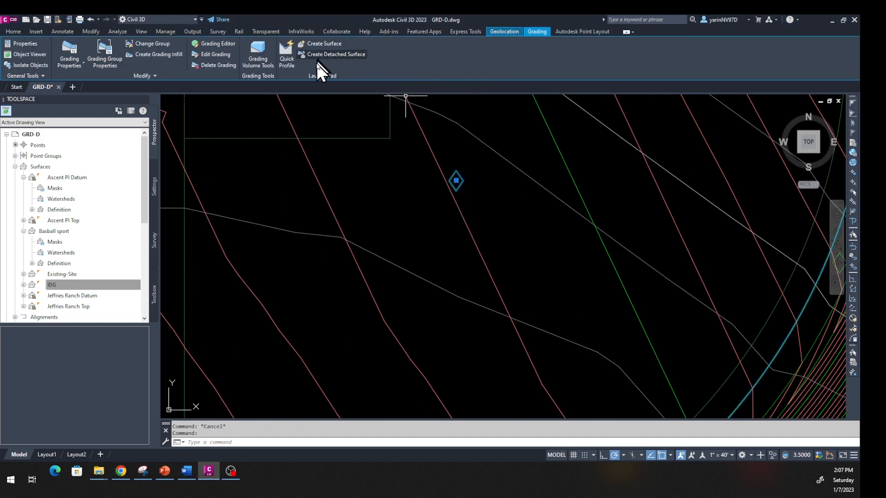
click(259, 63)
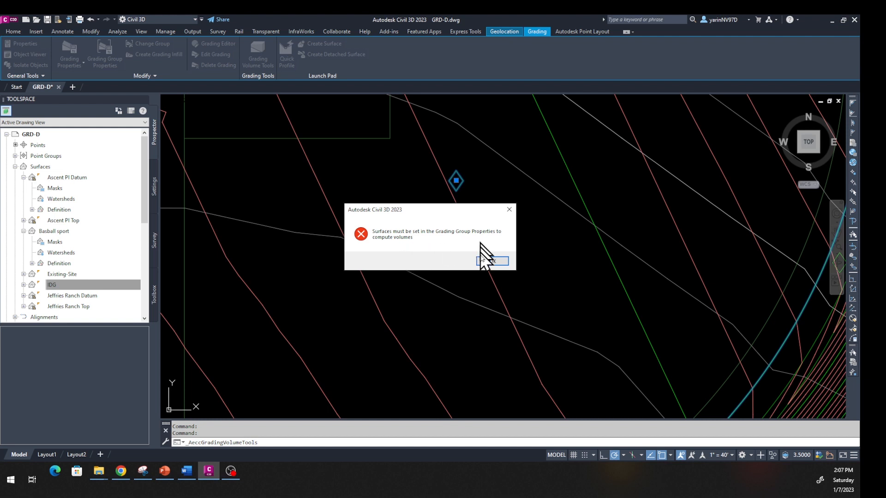
click(490, 261)
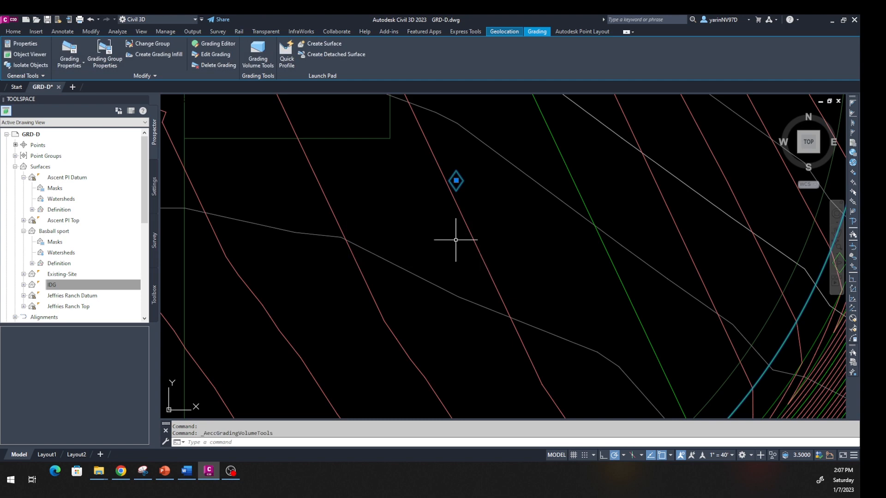
scroll(455, 239, down, 3)
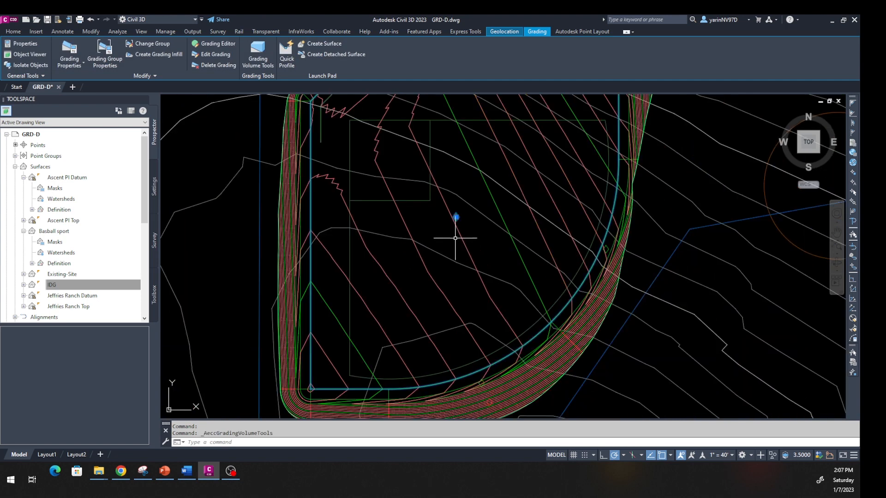
key(Escape)
key(Escape)
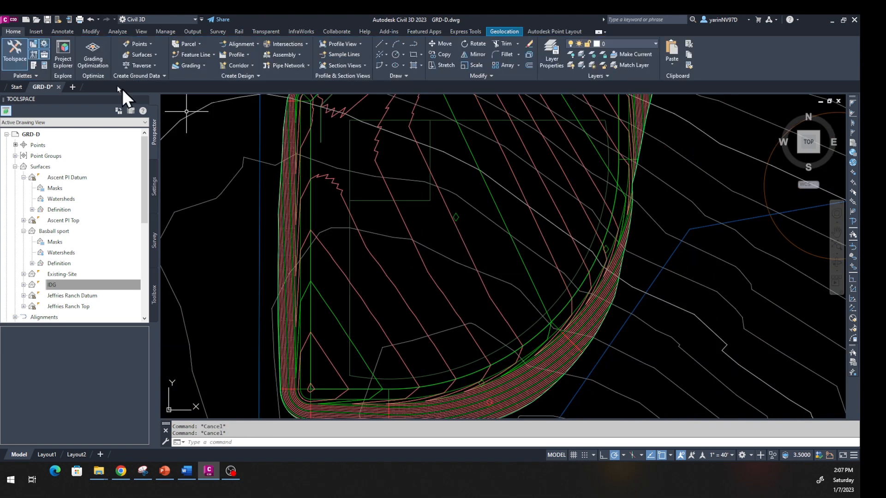
Open the Grading Creation Tools and set the grading group to Basball sport in site School-Site-A
click(203, 64)
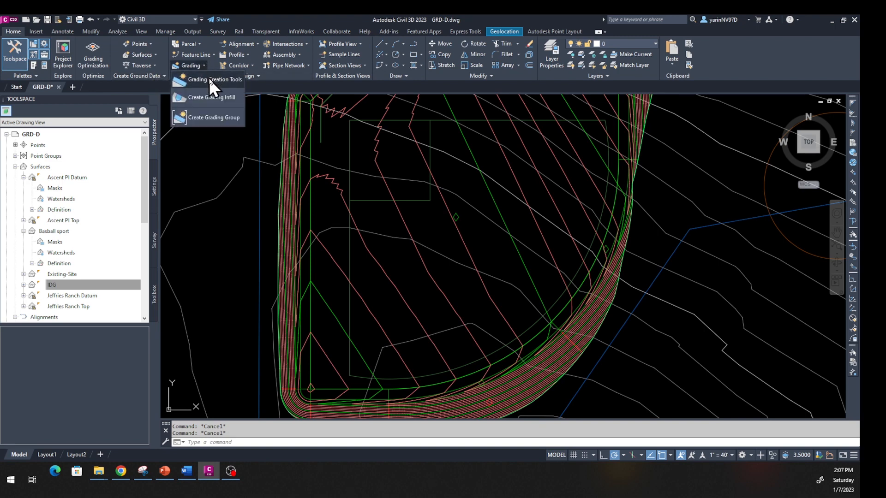
click(208, 78)
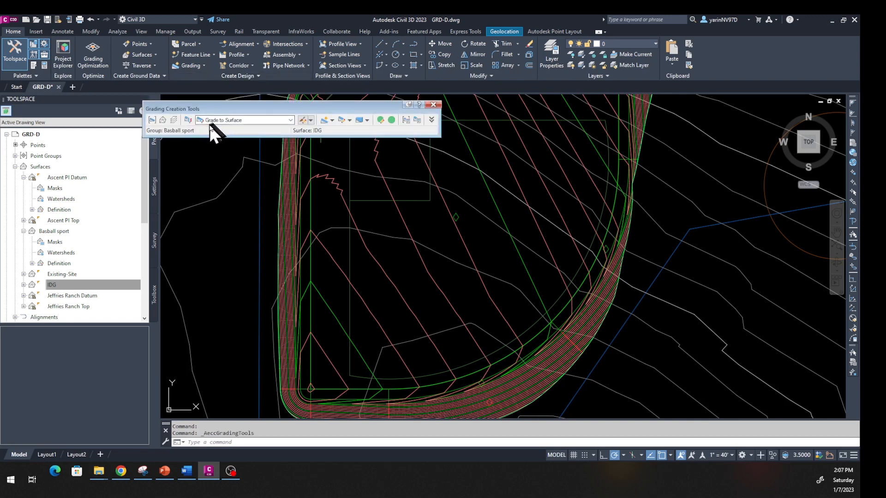
click(151, 121)
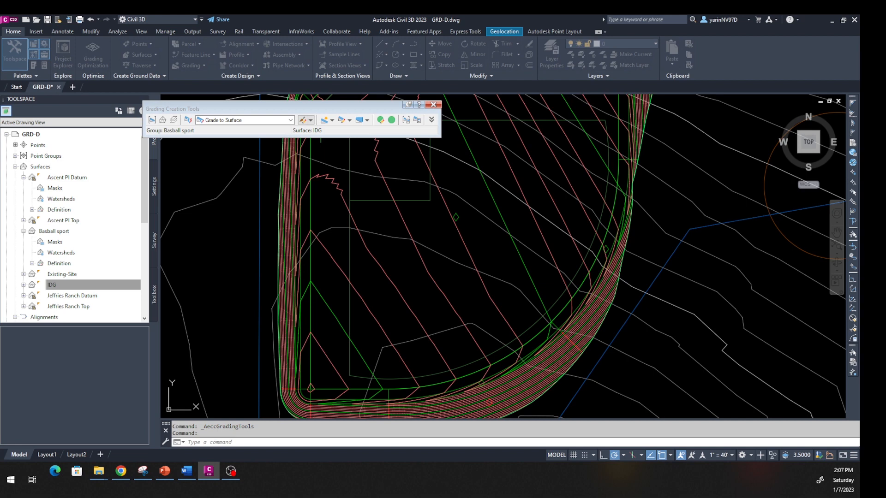
drag(218, 203, 446, 172)
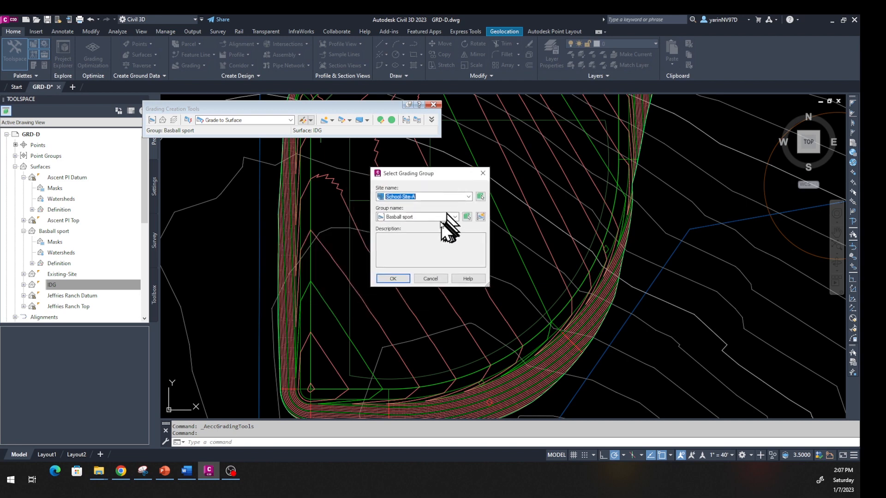
click(393, 279)
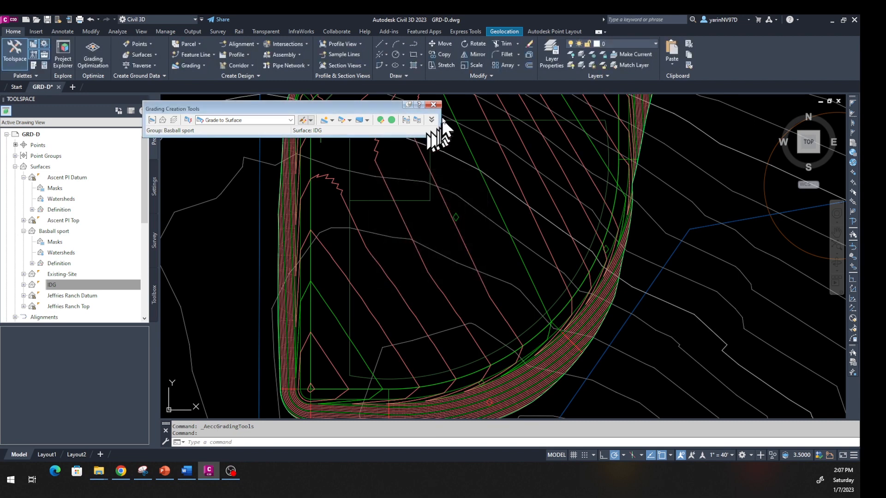
Close the Grading Creation Tools and try to open the Grading Volume Tools for the infill grading at the field's centre
click(436, 104)
scroll(416, 215, down, 2)
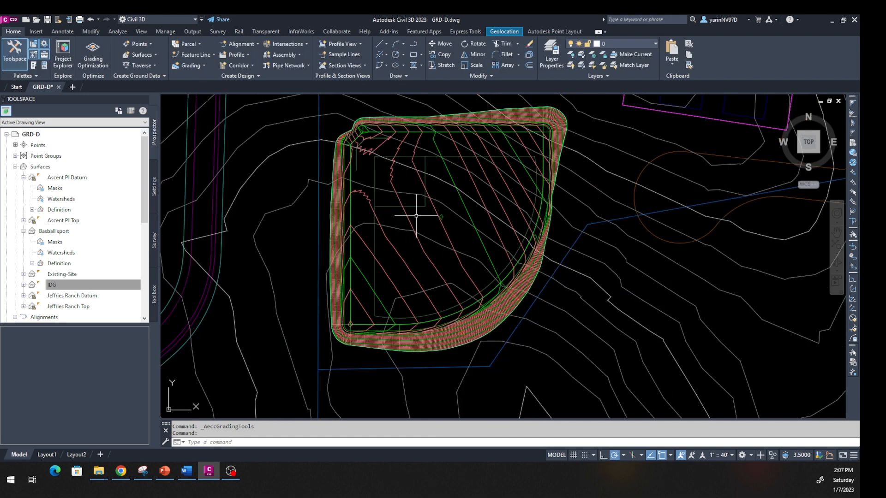
scroll(445, 205, up, 4)
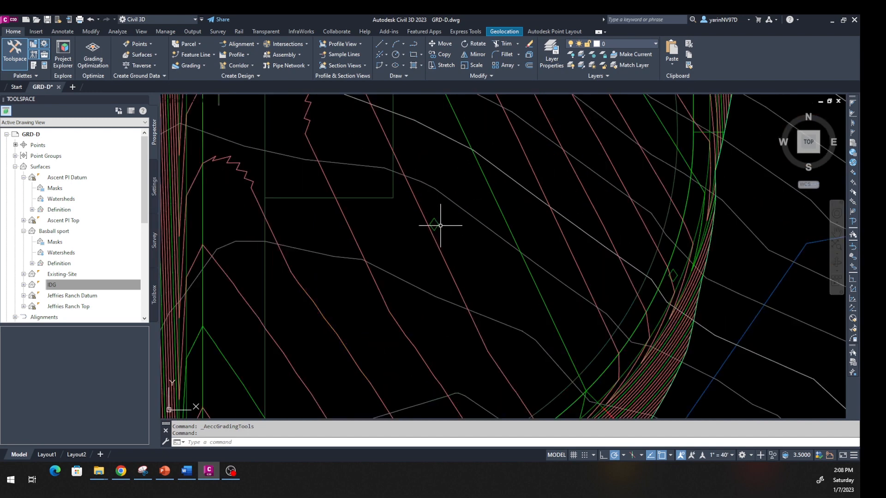
double_click(437, 225)
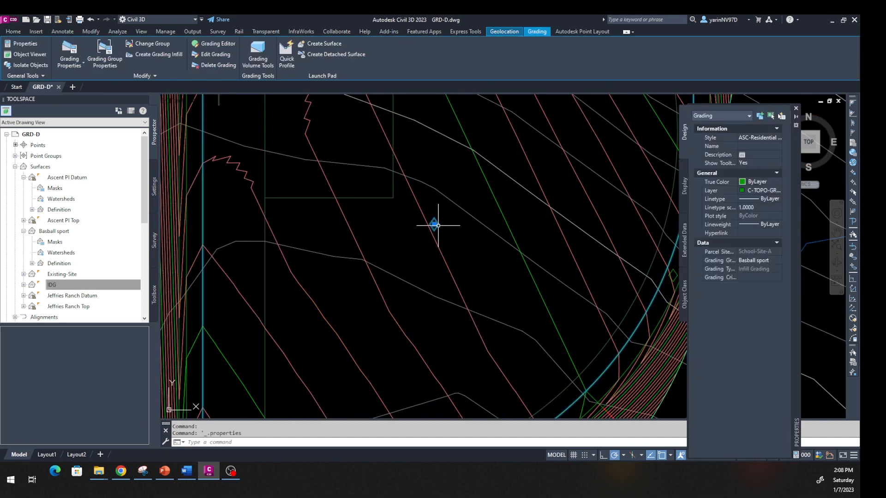
click(795, 108)
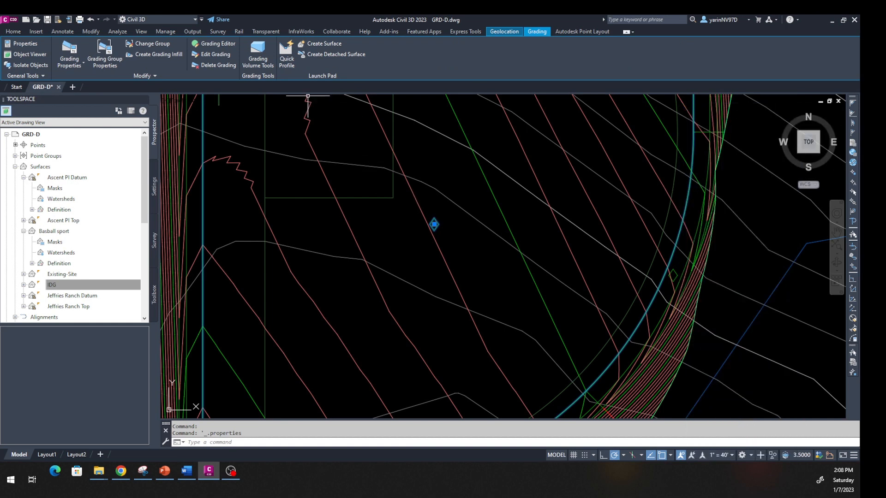
click(259, 59)
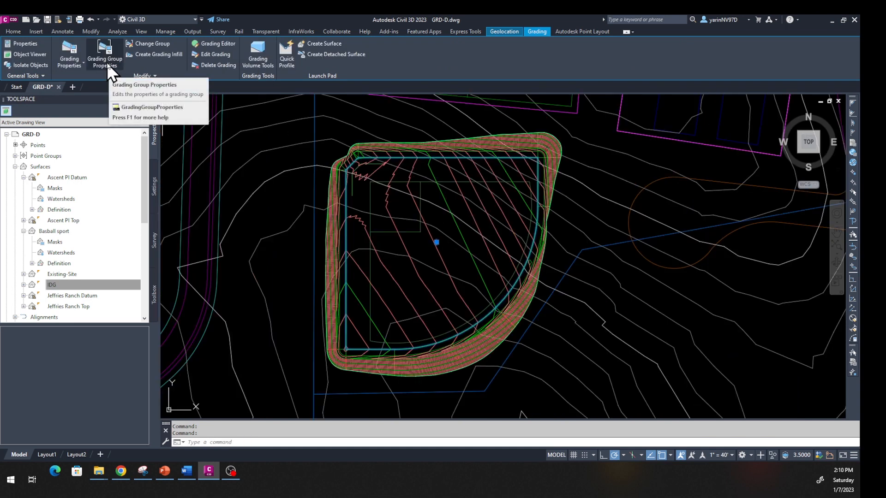
Recreate the automatic surface in the Basball sport grading group's properties and enable Ascent PI Datum as its volume base surface
click(107, 63)
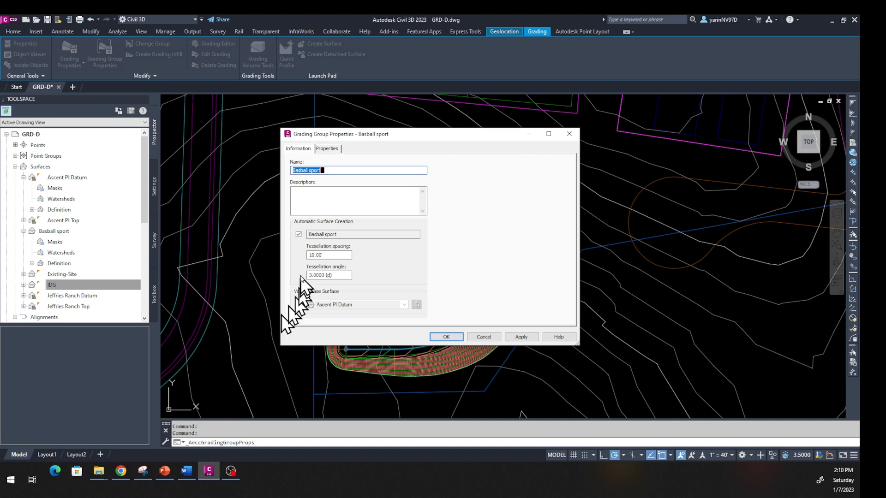
click(298, 234)
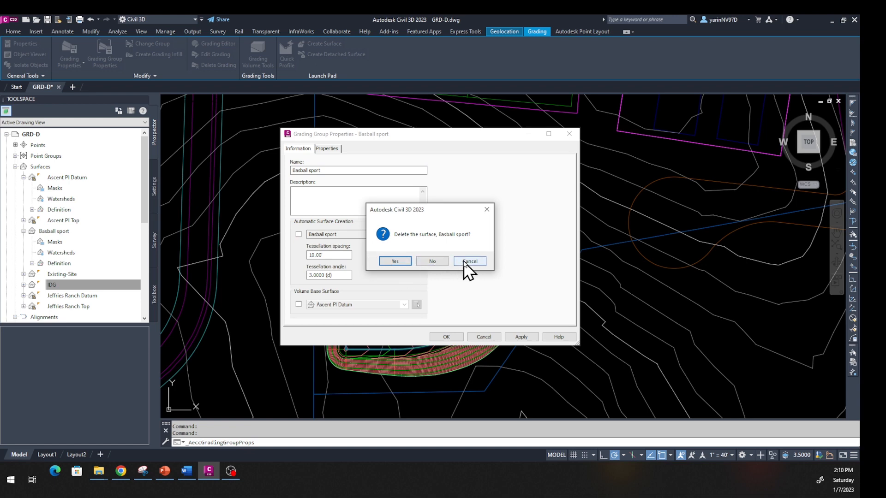
click(432, 261)
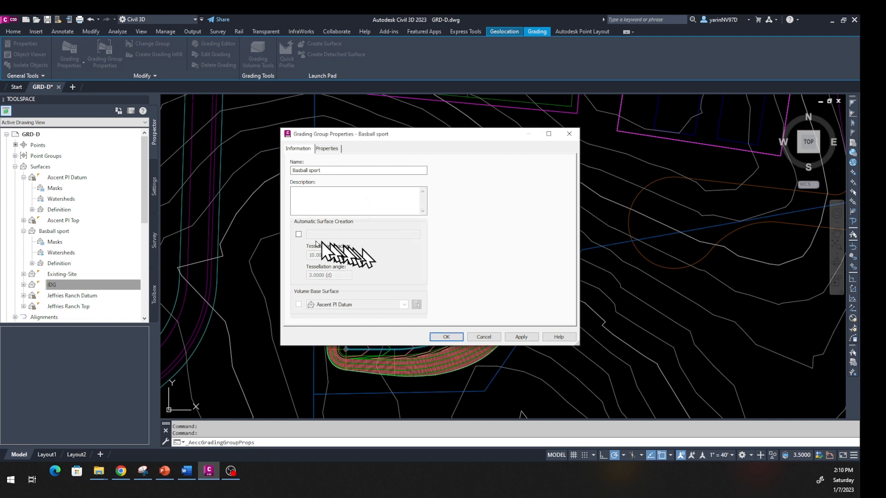
click(299, 234)
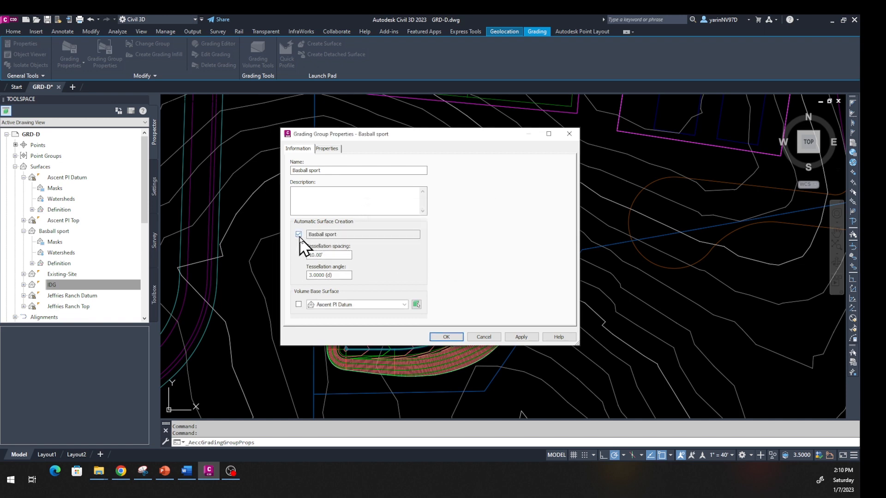
click(298, 305)
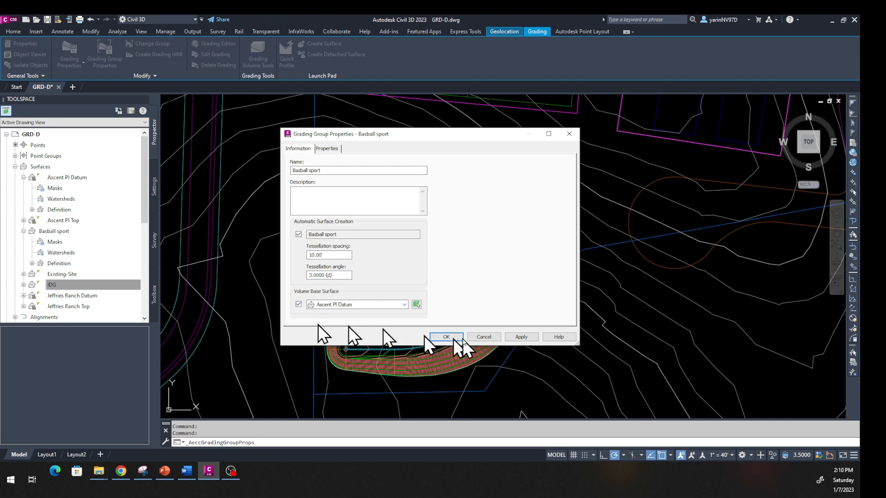
click(522, 336)
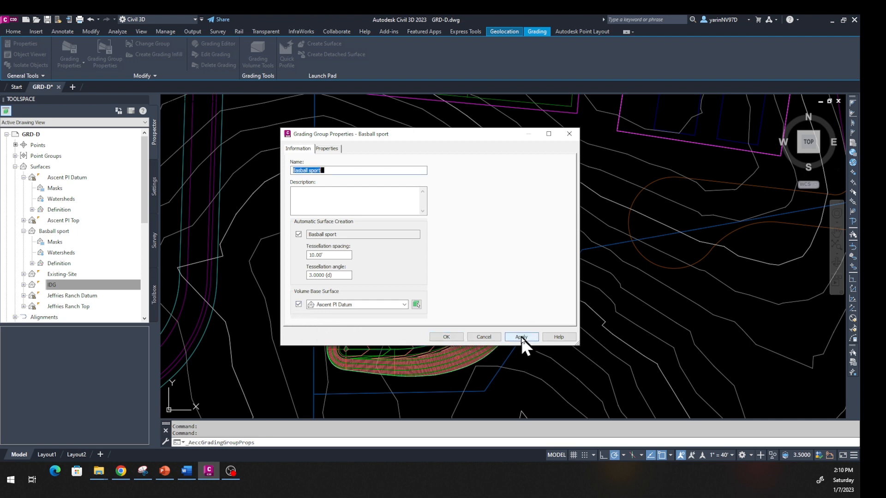
click(446, 337)
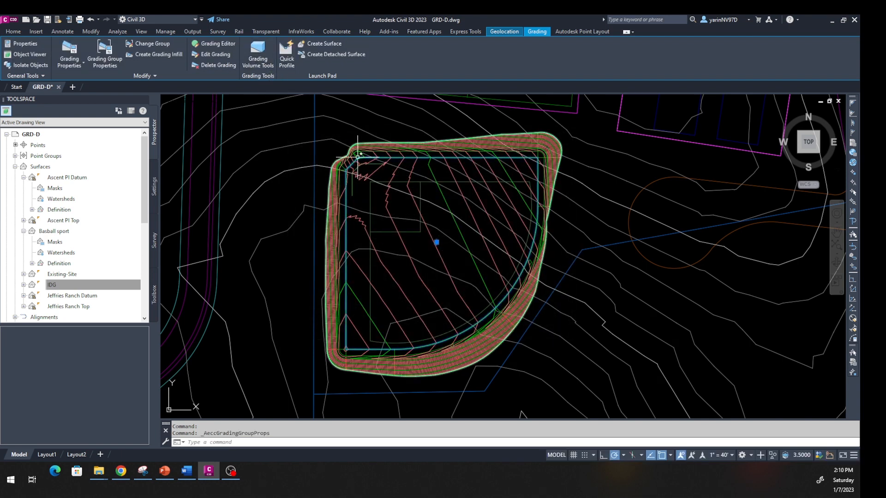
key(Escape)
key(Escape)
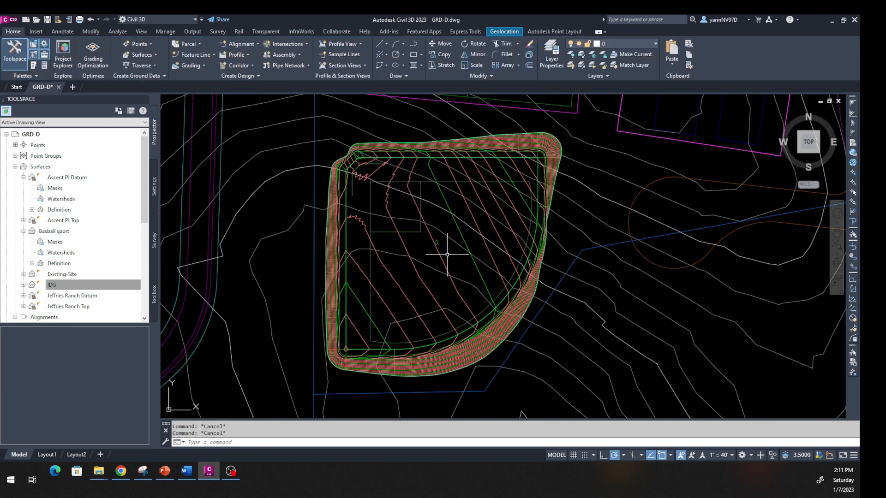
Open the Grading Volume Tools for the Basball sport grading group
scroll(433, 242, up, 5)
click(425, 226)
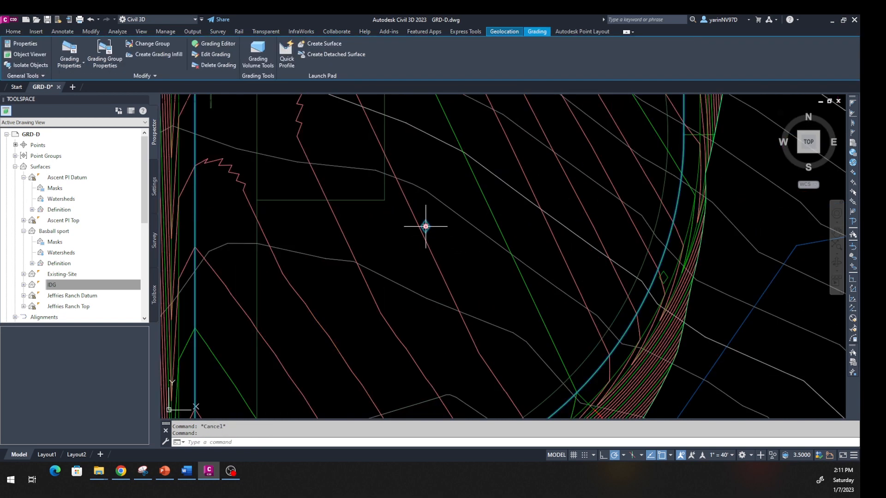
double_click(425, 226)
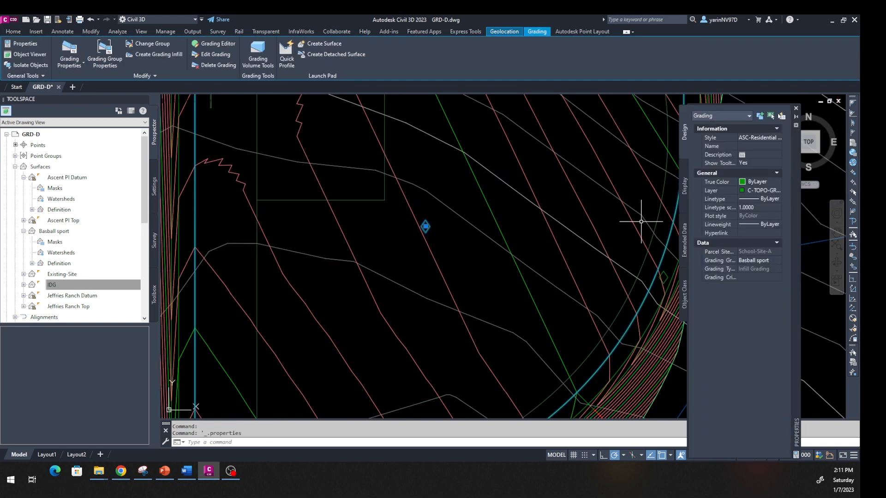
click(795, 103)
click(796, 108)
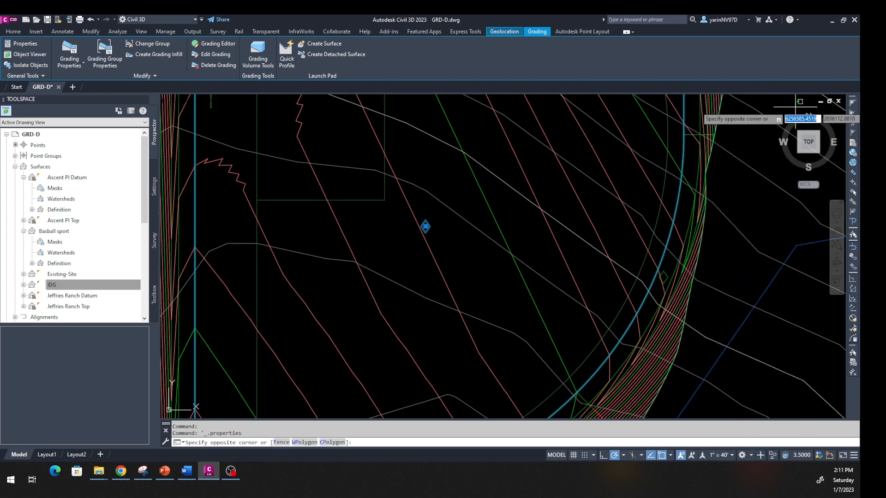
key(Escape)
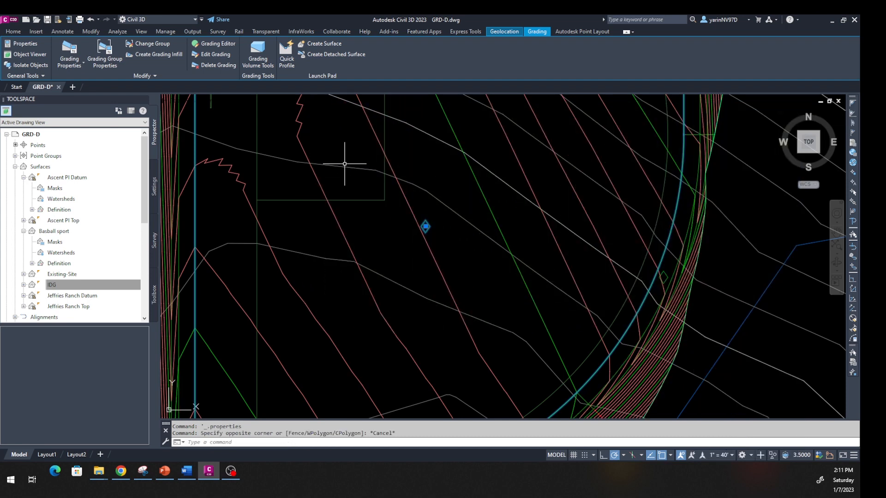
click(261, 63)
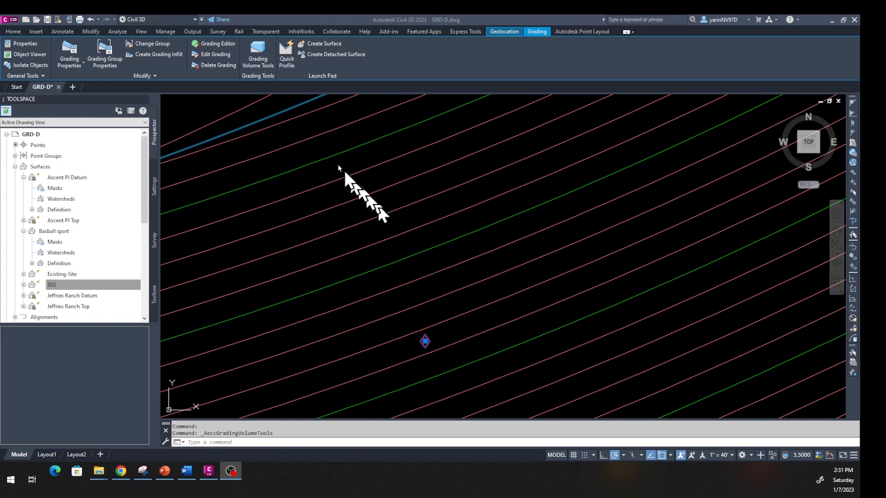
click(259, 58)
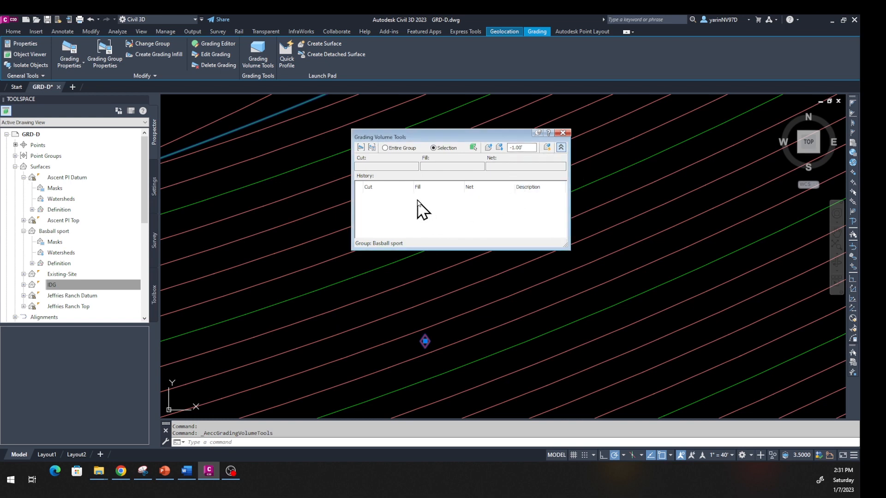
Set the Basball sport grading group's volume base surface to IDG
click(370, 149)
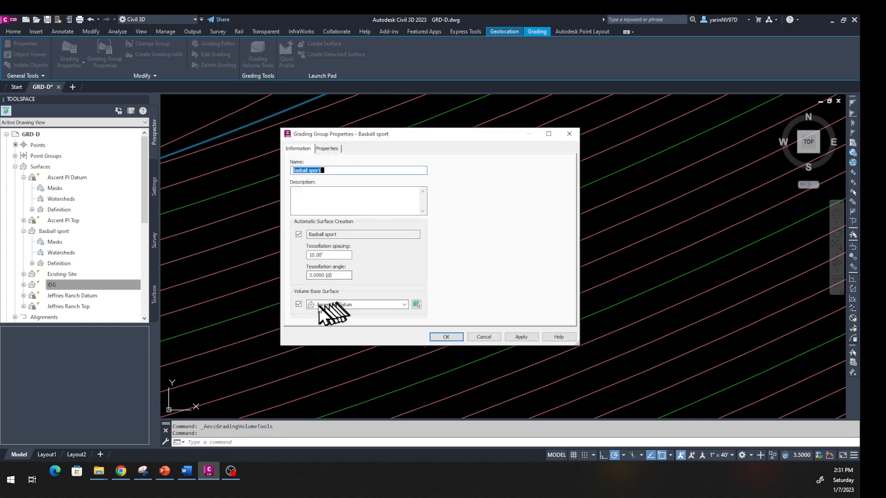
click(405, 307)
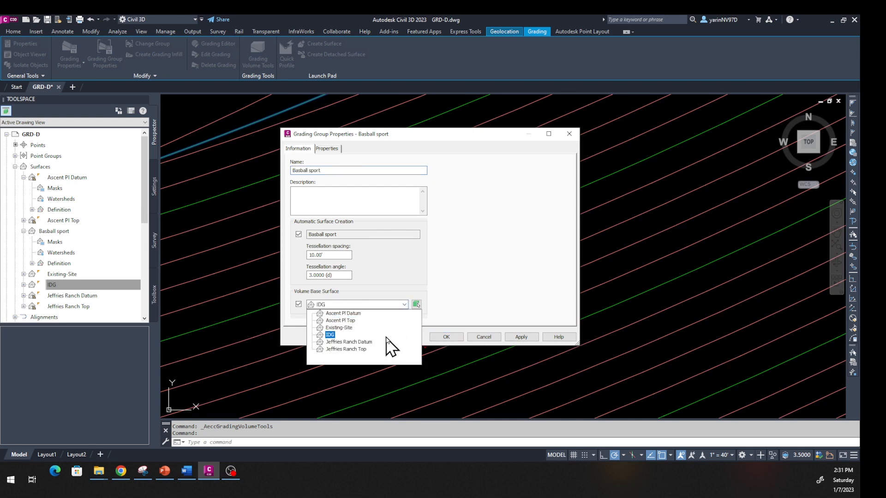
click(329, 335)
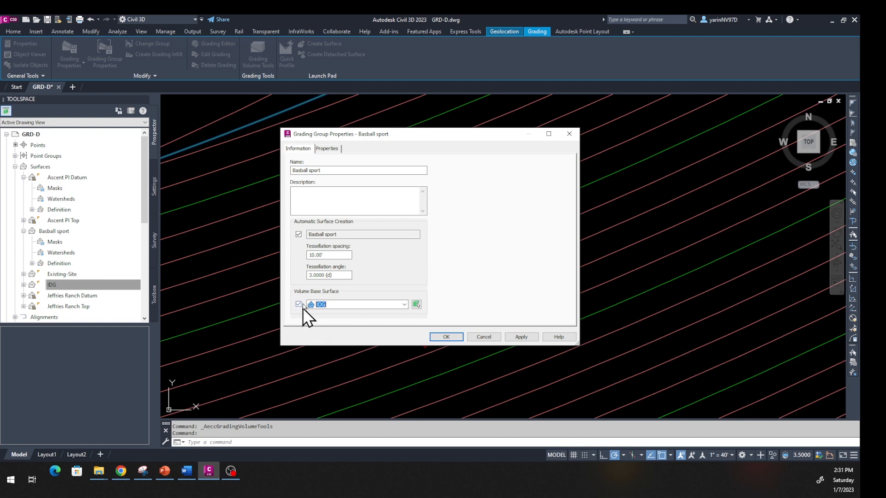
click(514, 337)
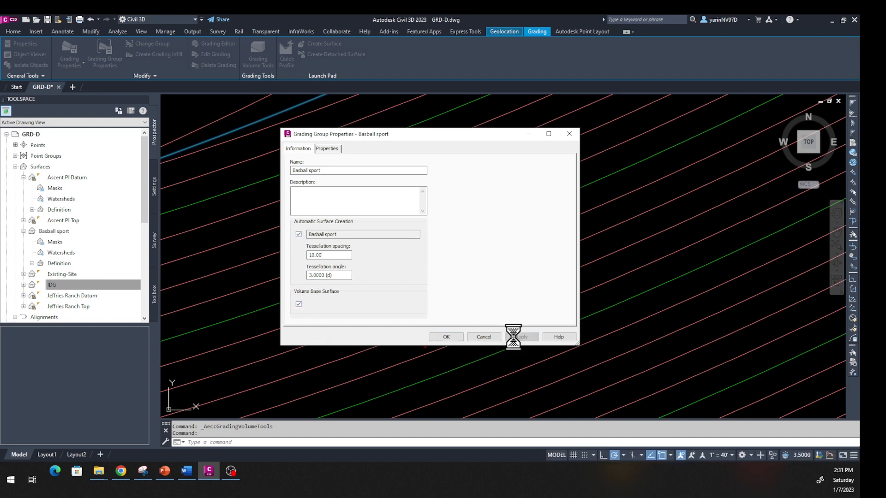
click(444, 337)
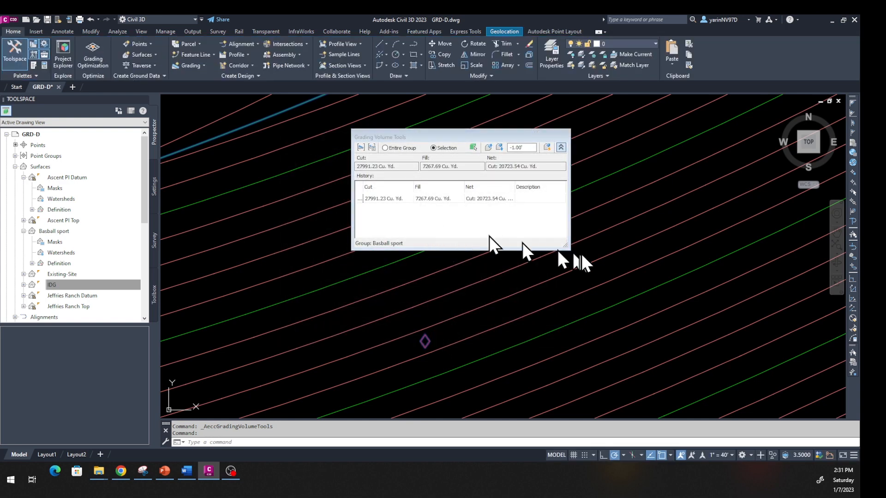
Auto-balance the selected grading's cut and fill to a required volume of 0.00 Cu. Yd
click(546, 149)
click(547, 147)
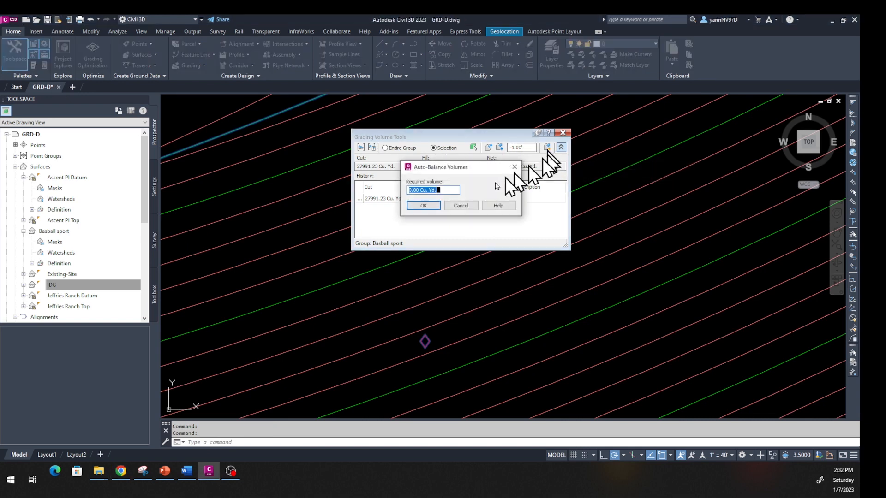
click(422, 206)
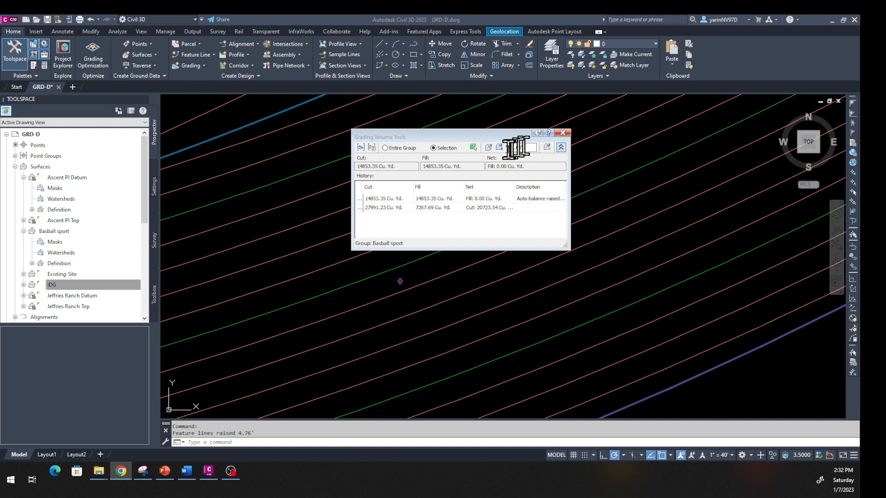
Lower the selected grading by 1.00' and raise it back by 1.00'
click(498, 148)
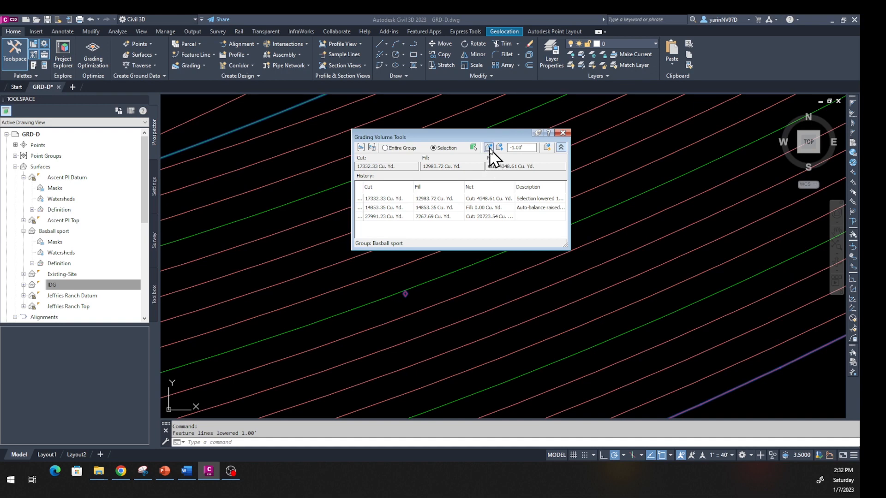
click(488, 147)
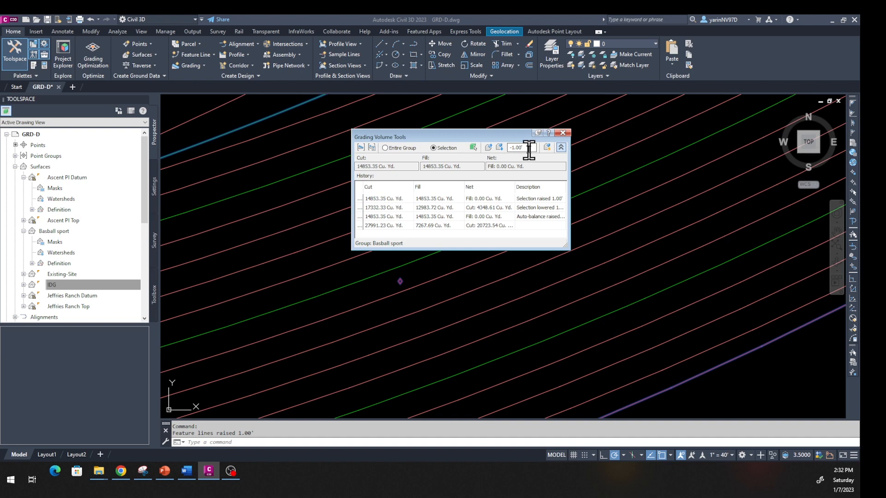
Set the elevation change increment to 1.00' and enlarge the Grading Volume Tools window to show more of the history
drag(529, 150, 504, 149)
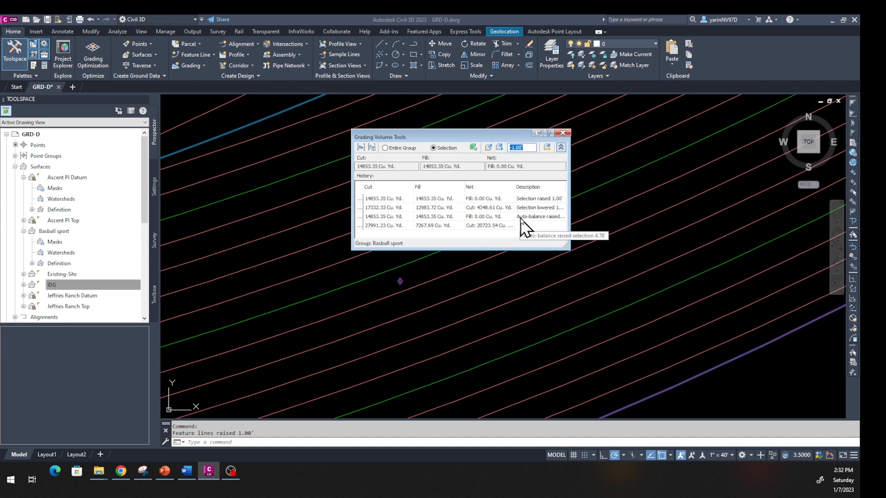
text(1)
drag(565, 245, 589, 284)
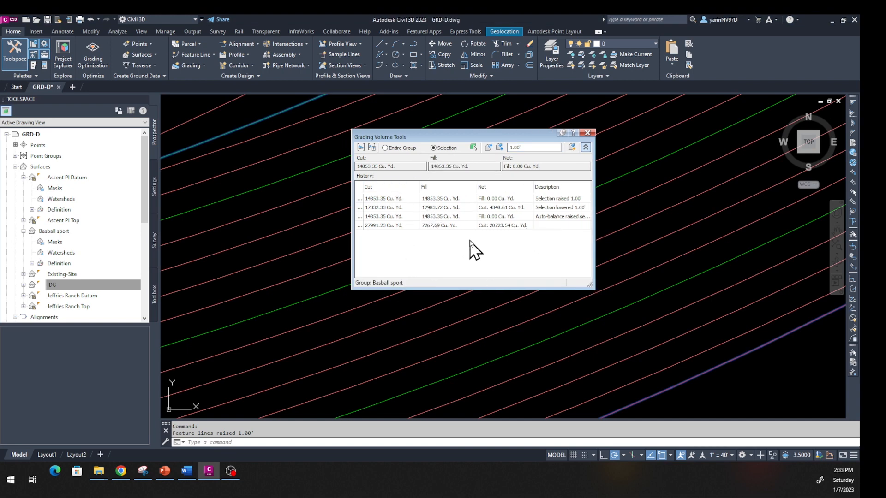